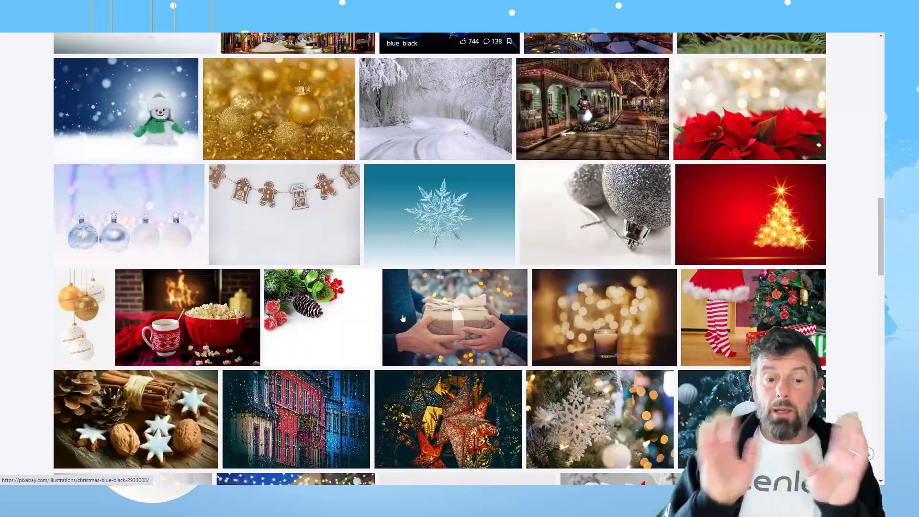
Step: Filter the christmas image search results to transparent images only
scroll(402, 319, "up", 3)
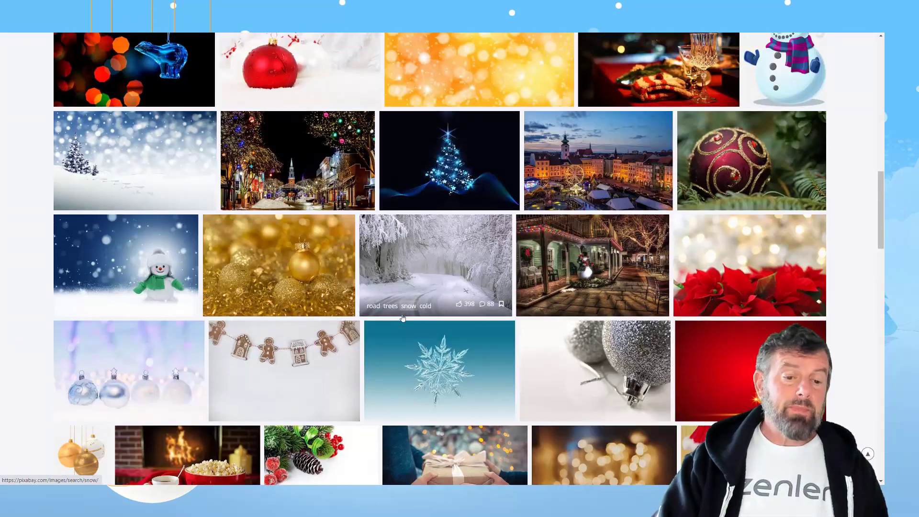
scroll(402, 319, "up", 12)
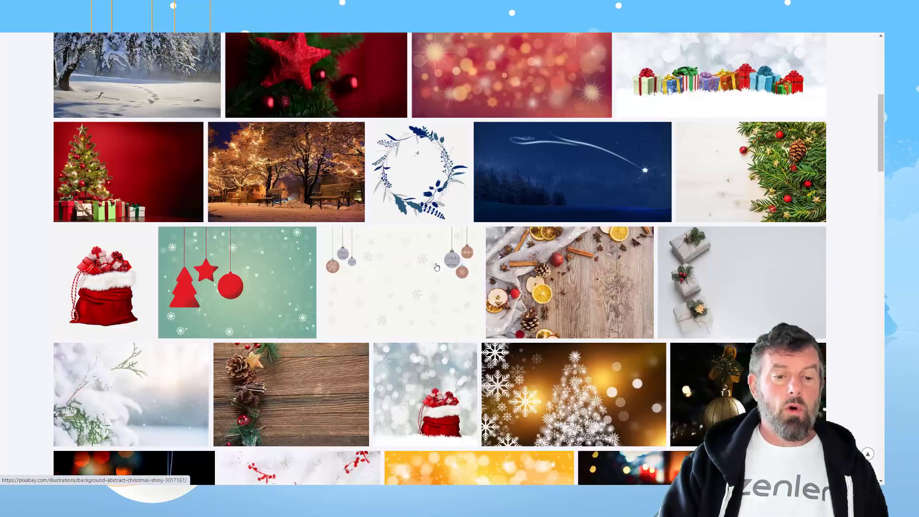
scroll(436, 266, "up", 5)
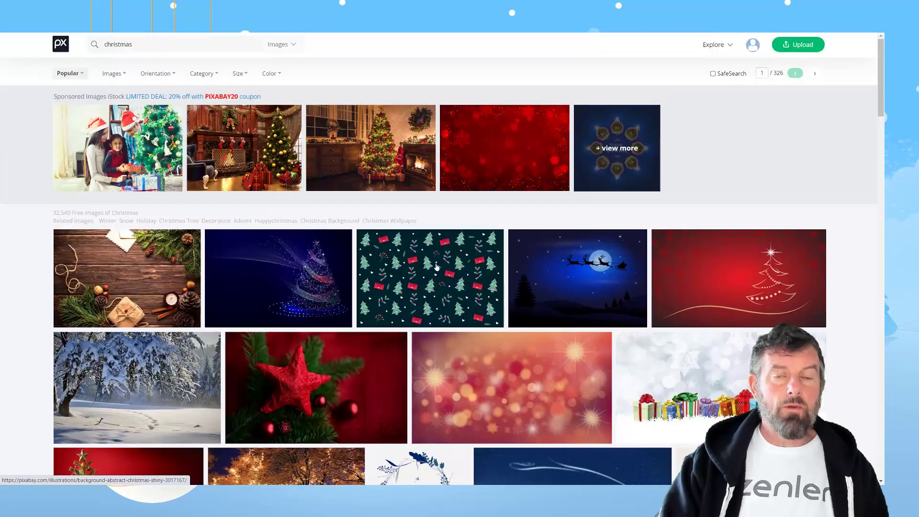
left_click(278, 75)
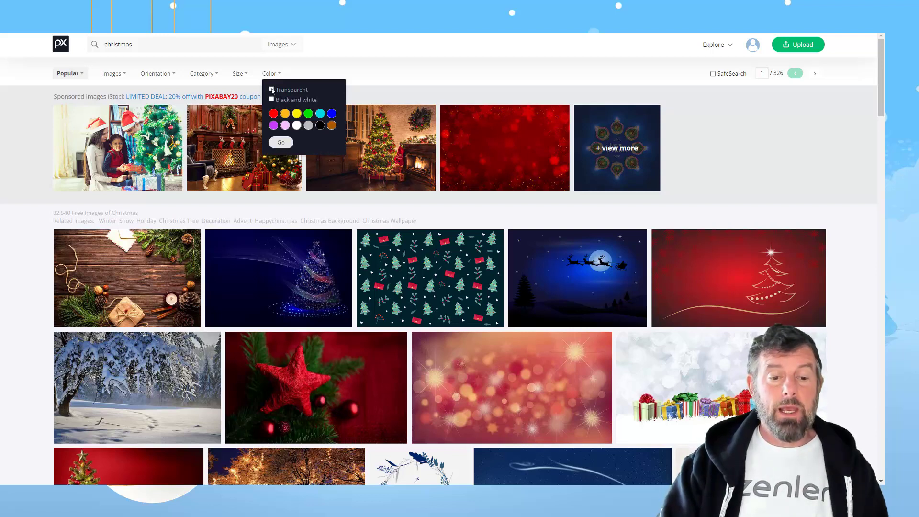
left_click(281, 143)
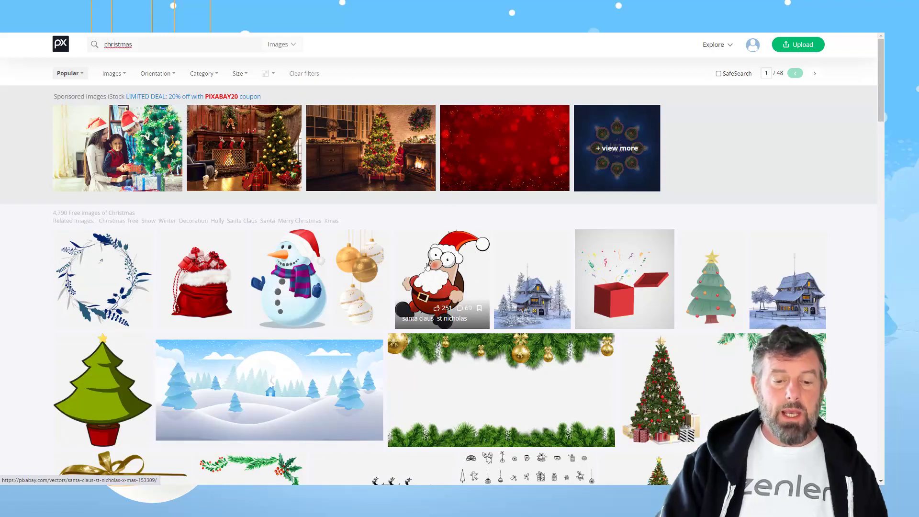
Step: Open the illustration of hanging gold and white baubles and show its free download sizes
left_click(363, 270)
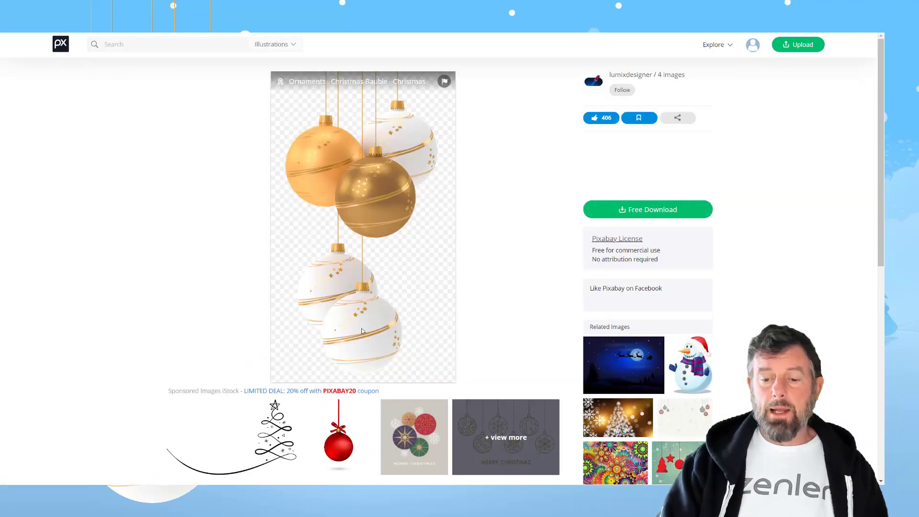
left_click(631, 214)
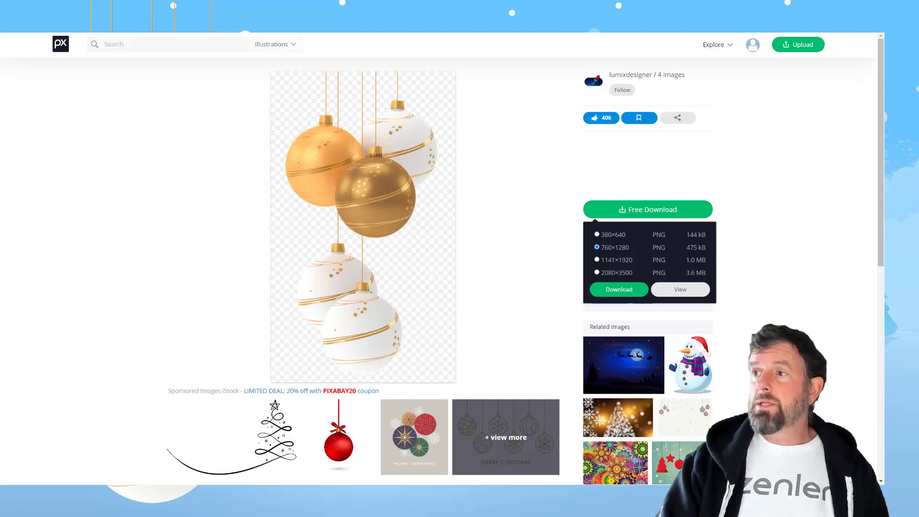
Step: Bring the CHRISTMAS folder into view and preview XMASBKG.jpg and the ornaments PNG, then move the folder window away
left_click_drag(883, 229, 530, 70)
left_click_drag(452, 175, 616, 302)
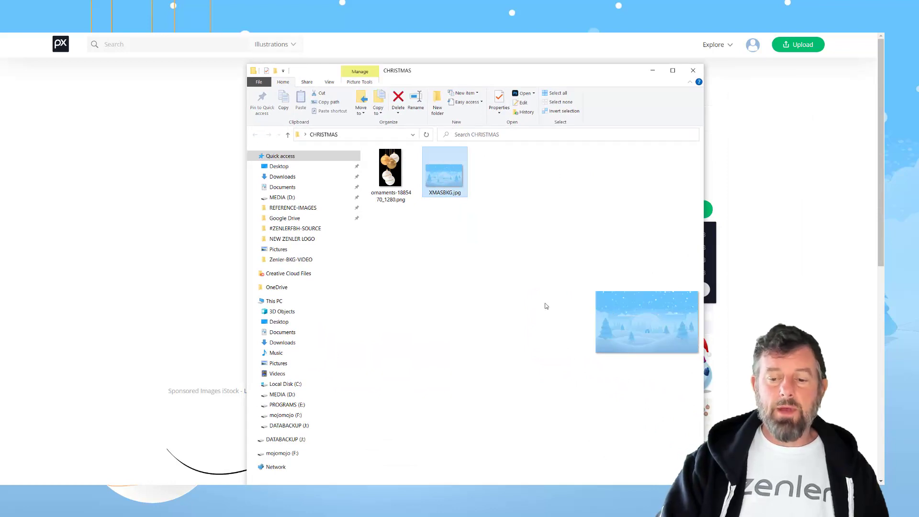
left_click_drag(391, 174, 606, 325)
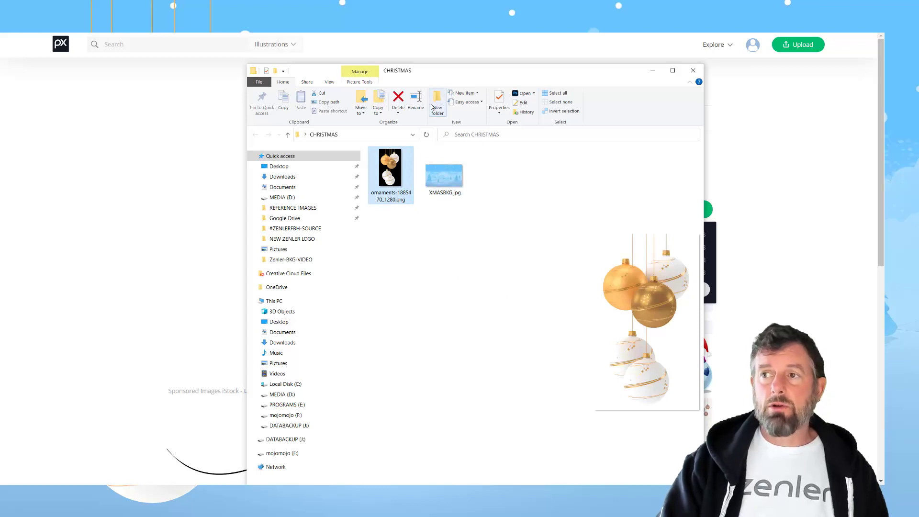
left_click_drag(435, 73, 884, 158)
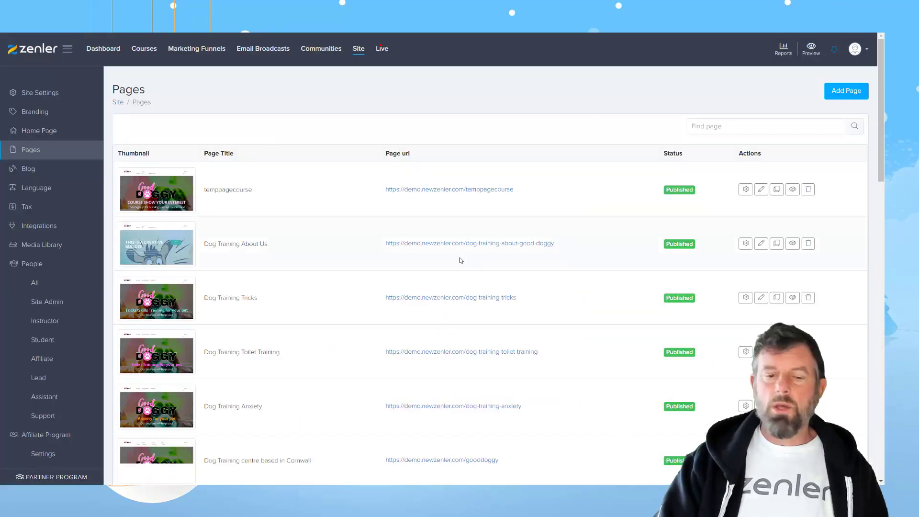
Step: Create a new site page from the Blank Page template with the title CTA and the page URL cta
left_click(836, 93)
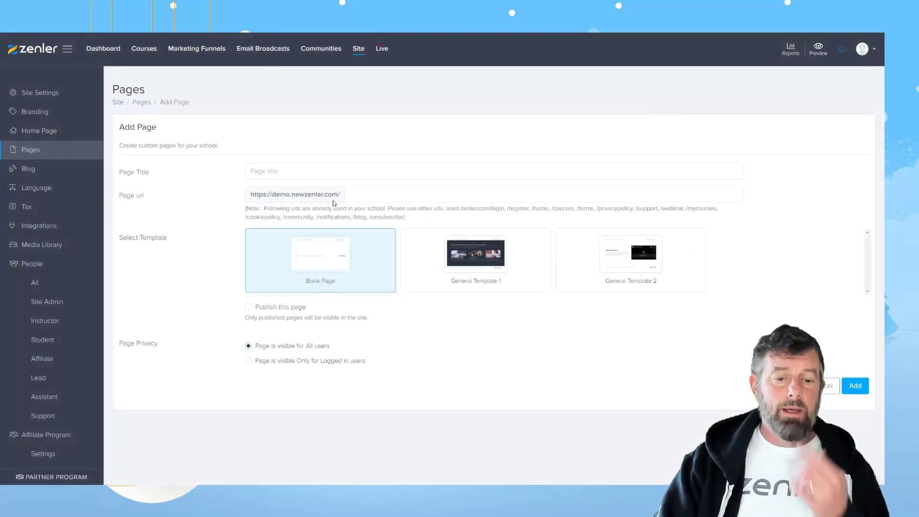
left_click(268, 172)
type("CTA")
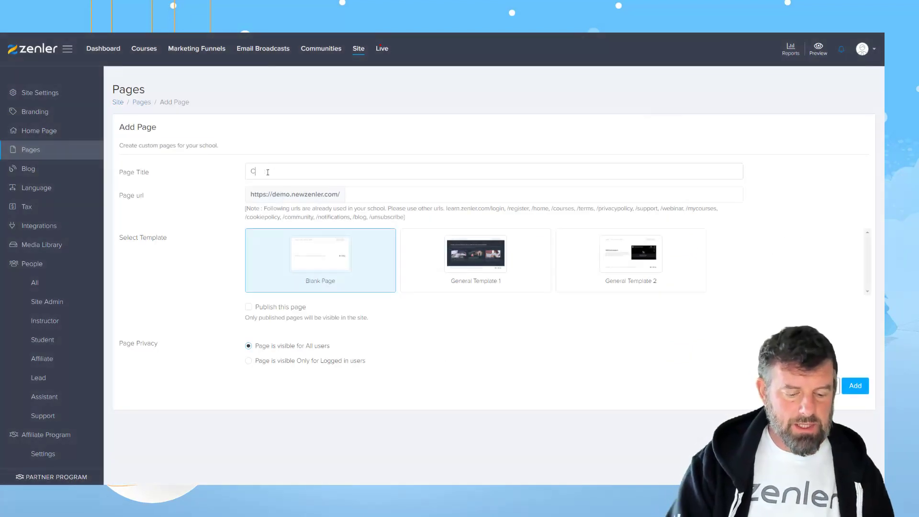
left_click(360, 193)
type("cta")
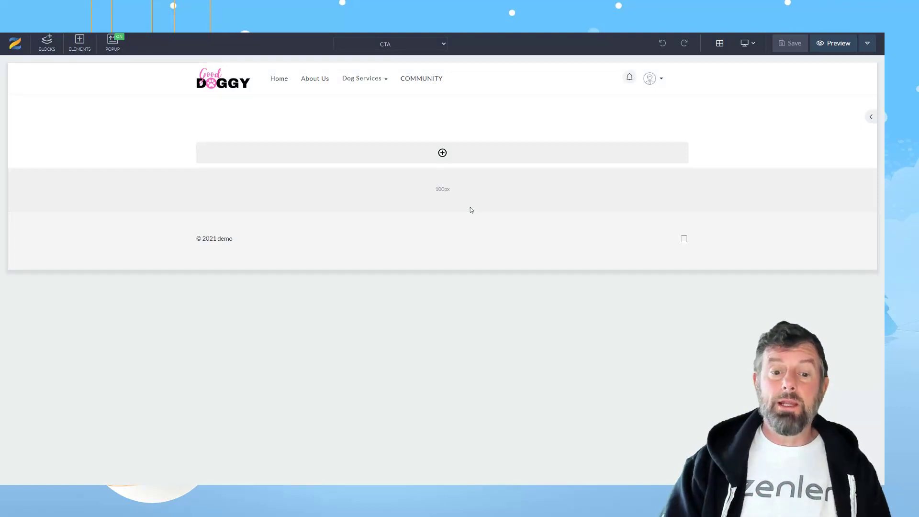
Step: Delete the dynamic site header and site footer blocks from the CTA page
mouse_move(104, 82)
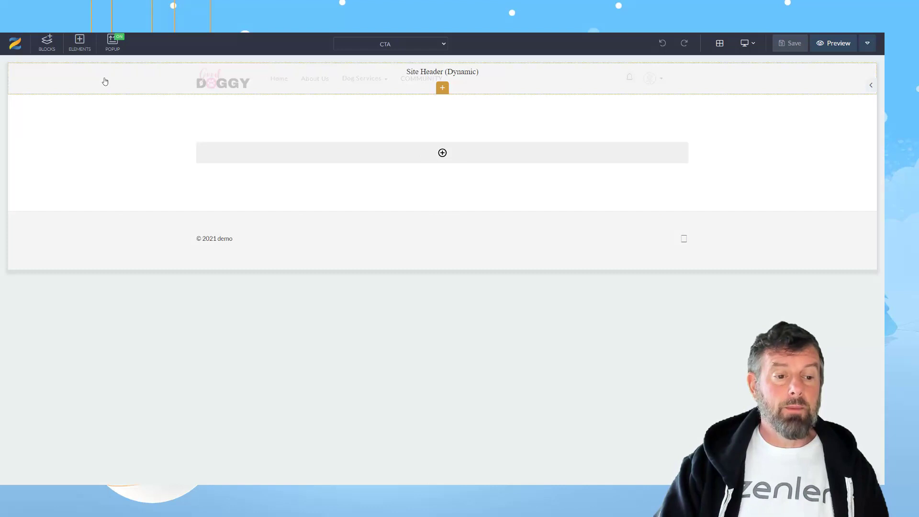
left_click(53, 70)
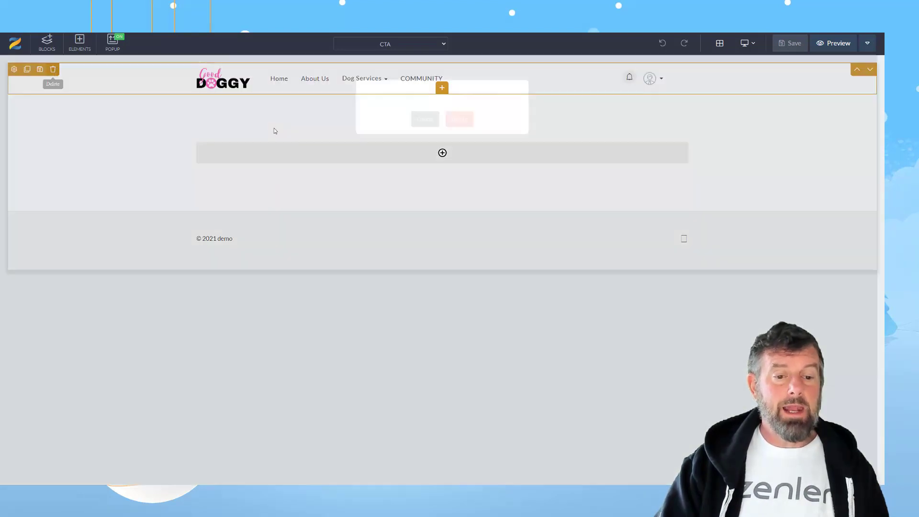
left_click(459, 132)
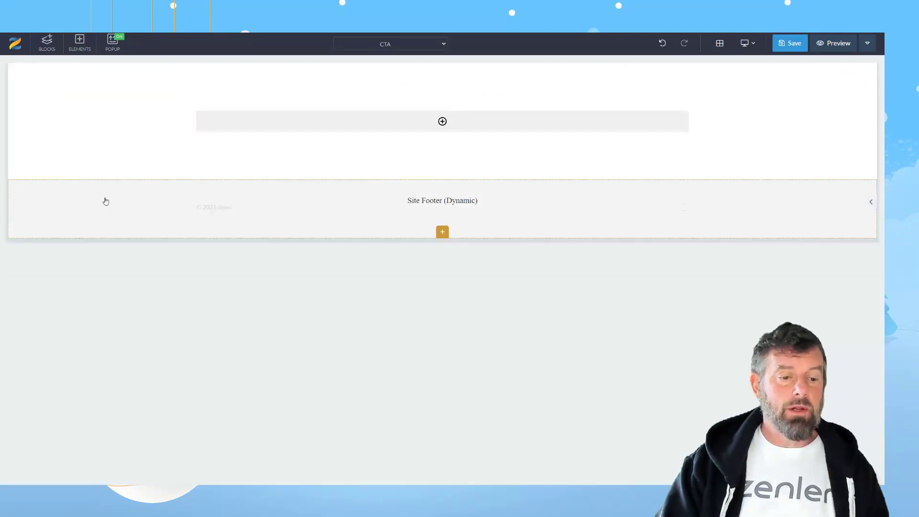
mouse_move(69, 206)
left_click(53, 187)
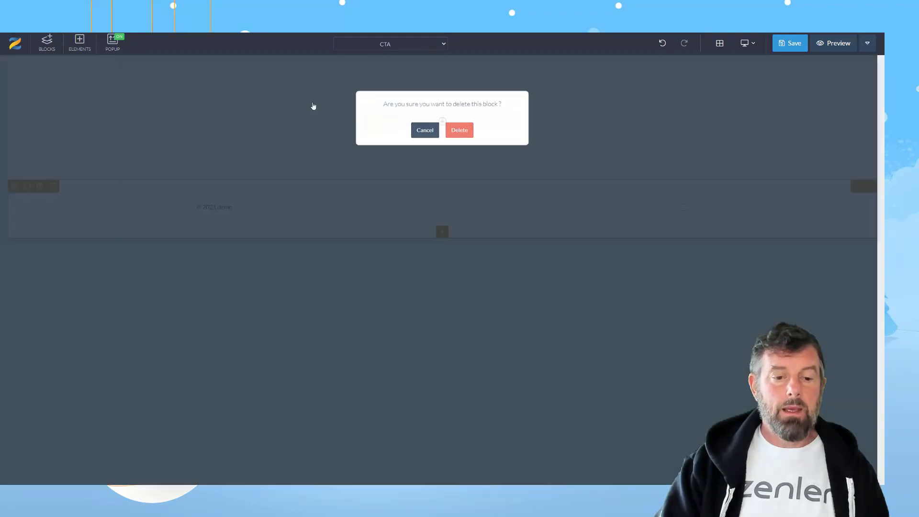
left_click(459, 130)
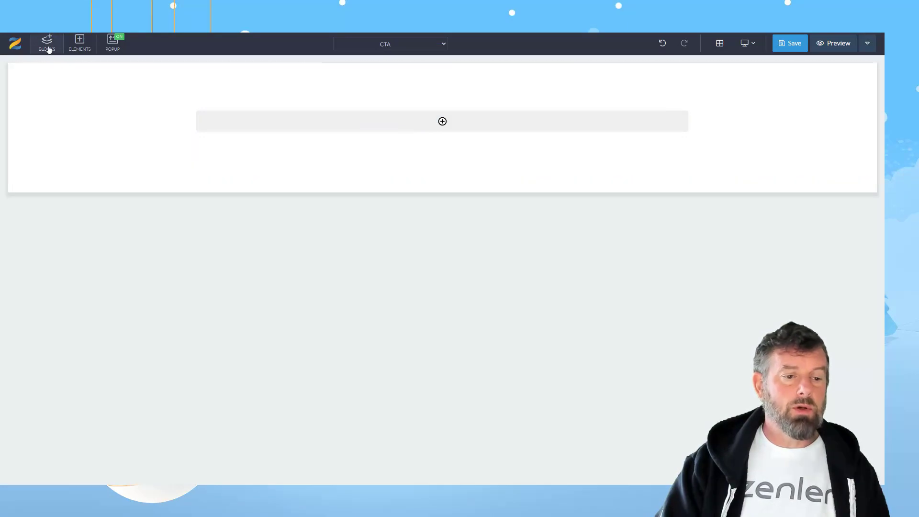
Step: Look at the Empty block option in the block library, then return to the page's existing empty block
left_click(47, 45)
left_click(36, 129)
left_click_drag(53, 145, 417, 140)
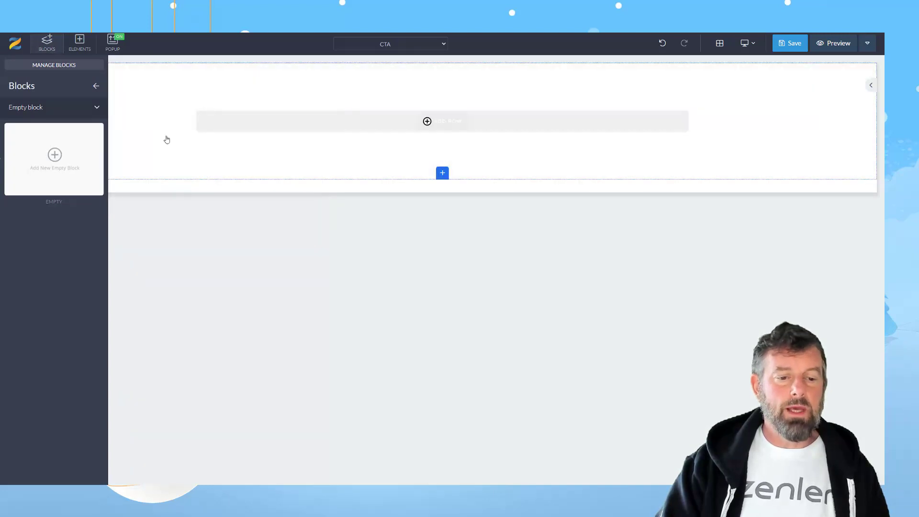
left_click(164, 121)
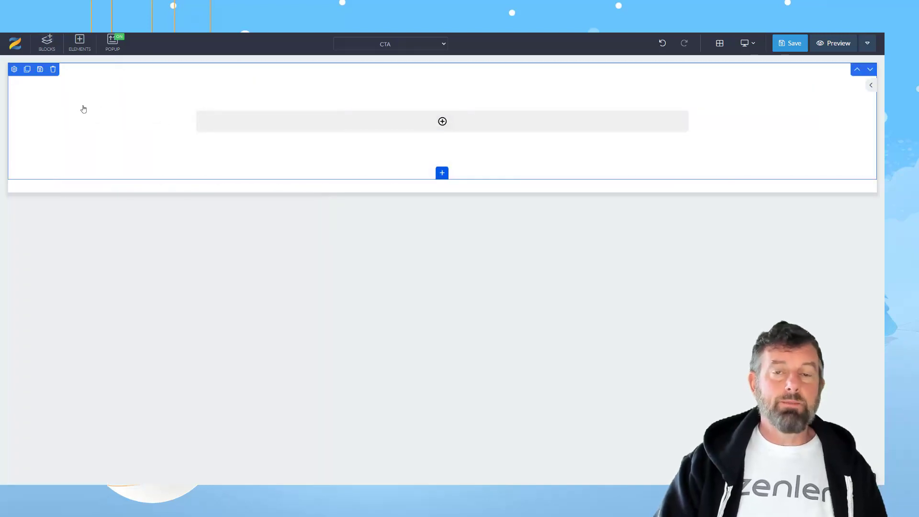
Step: Clear the empty block's background color and set the blue snowy landscape from the library as its background image
left_click(14, 70)
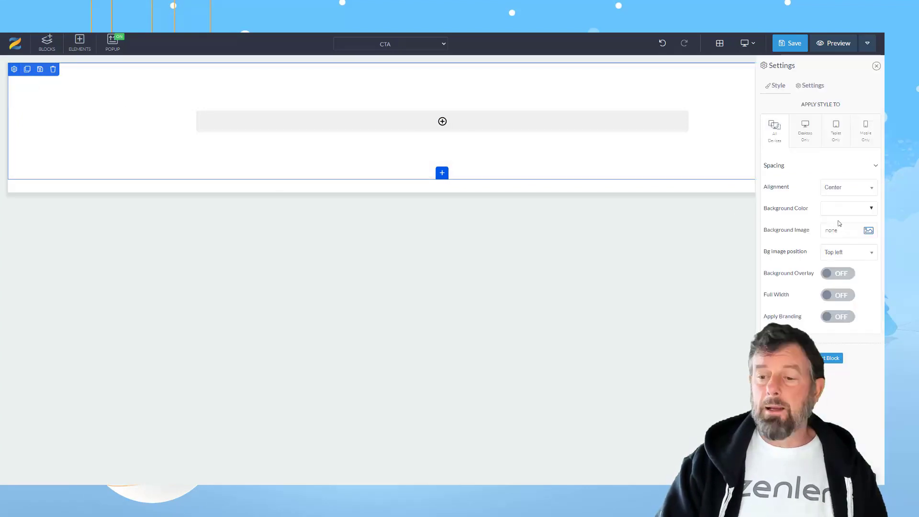
left_click(870, 209)
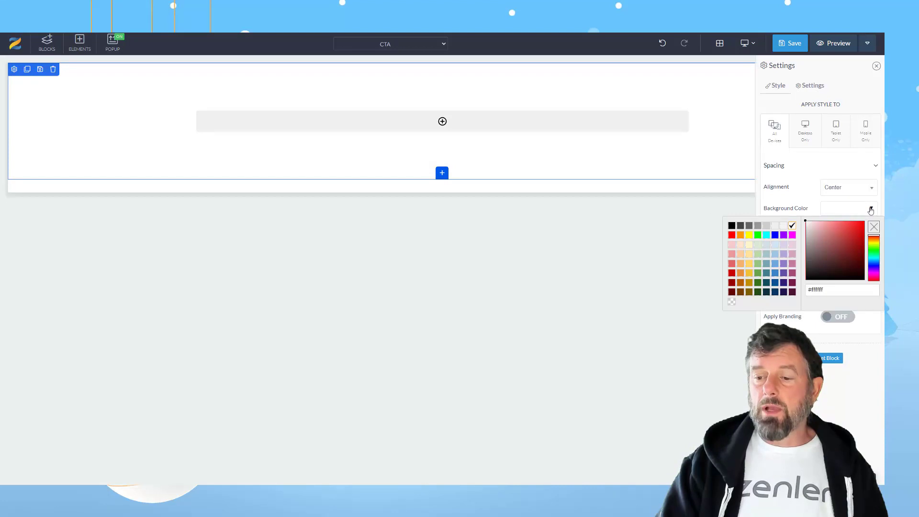
left_click(873, 226)
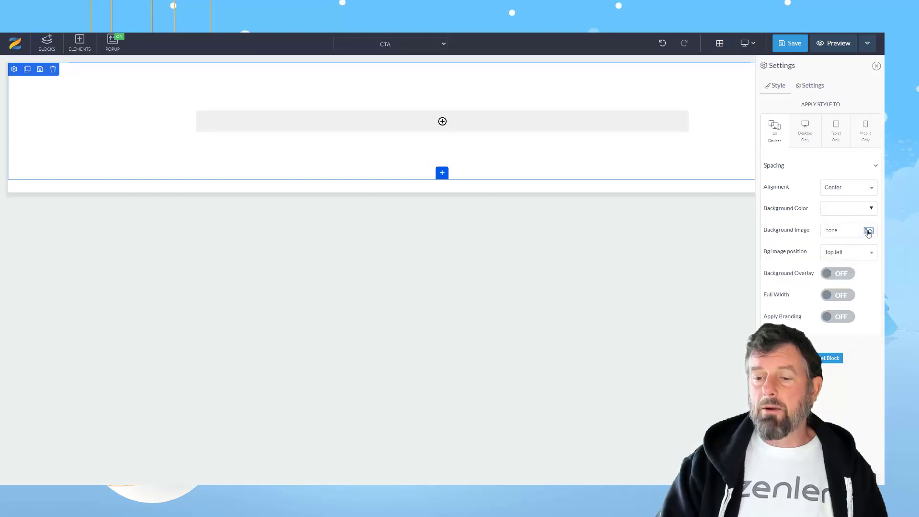
left_click(868, 232)
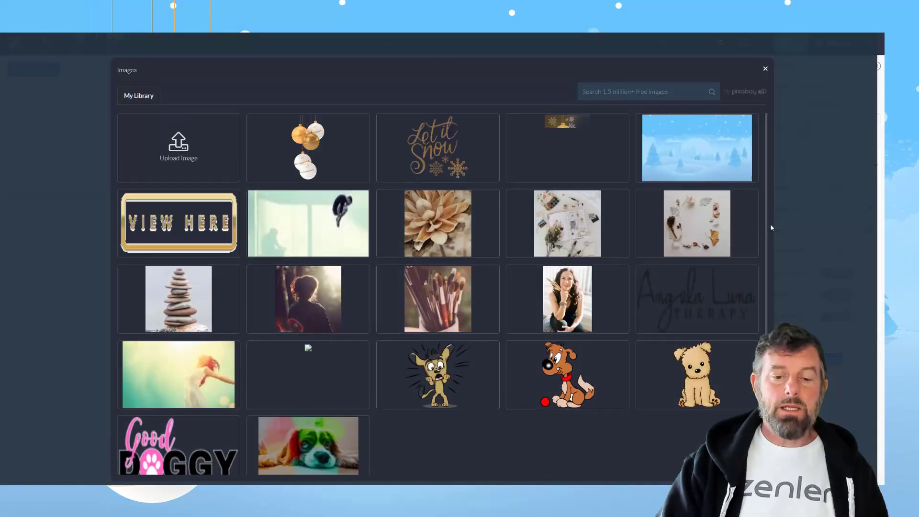
left_click(680, 148)
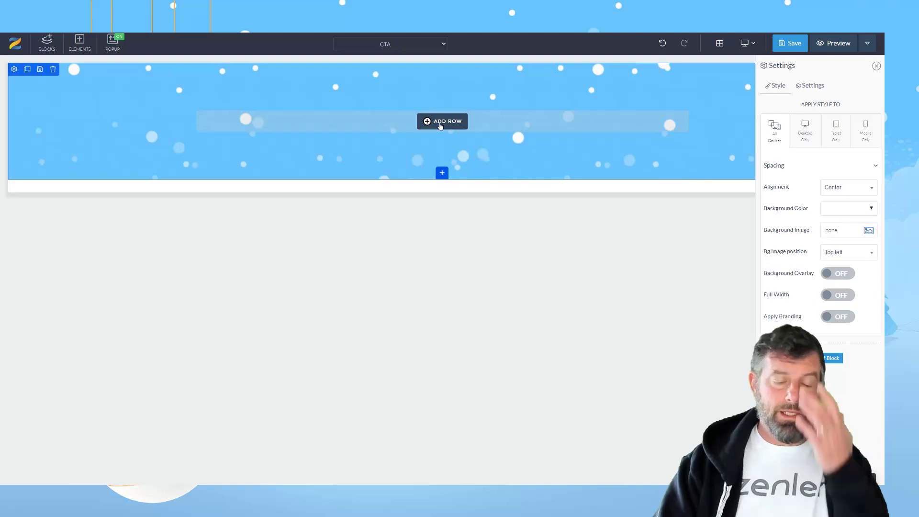
Step: Add a 50%/50% two-column row to the block and insert the hanging baubles image into its first column
left_click(440, 124)
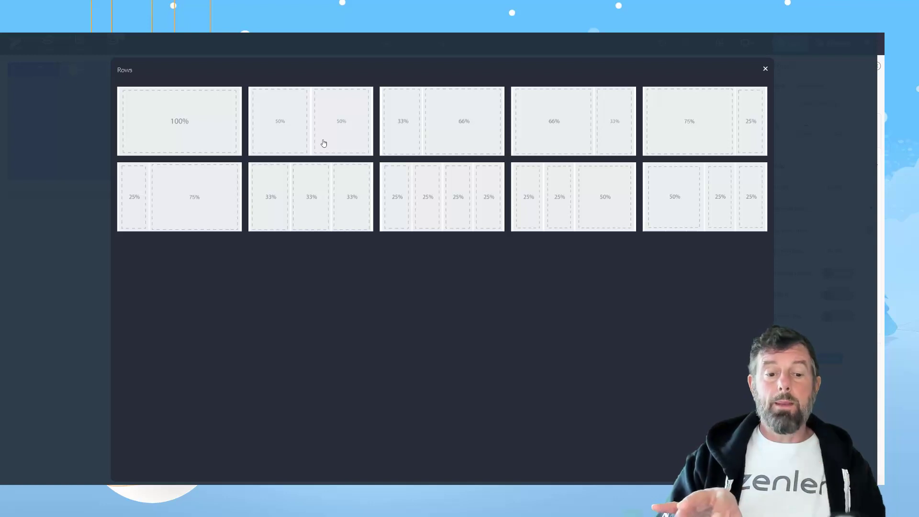
left_click(349, 128)
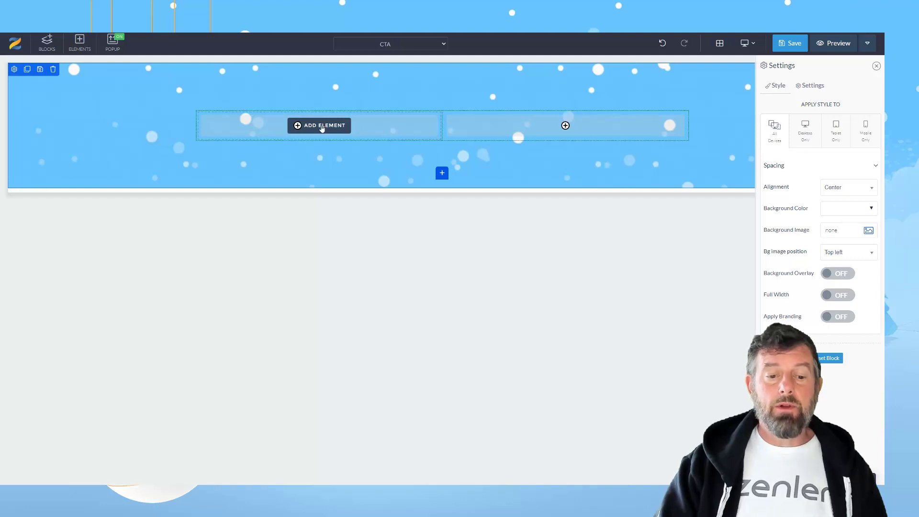
left_click(322, 127)
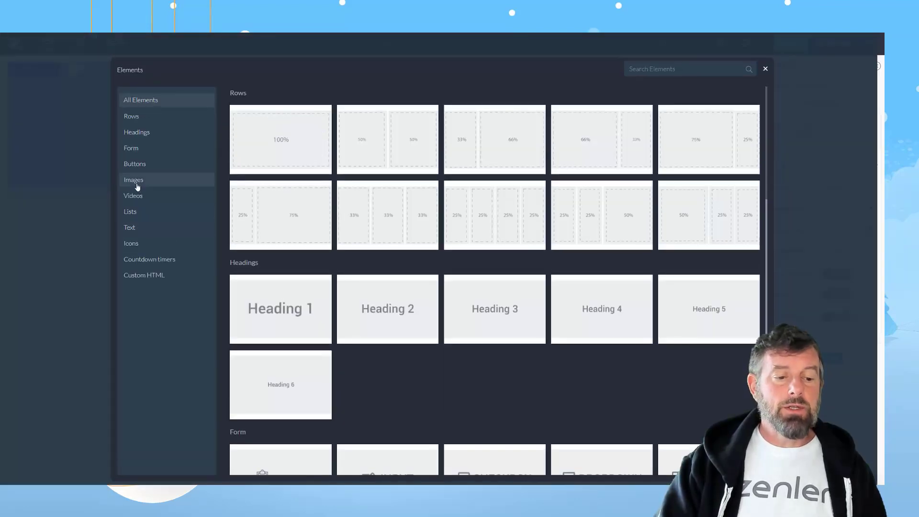
left_click(158, 181)
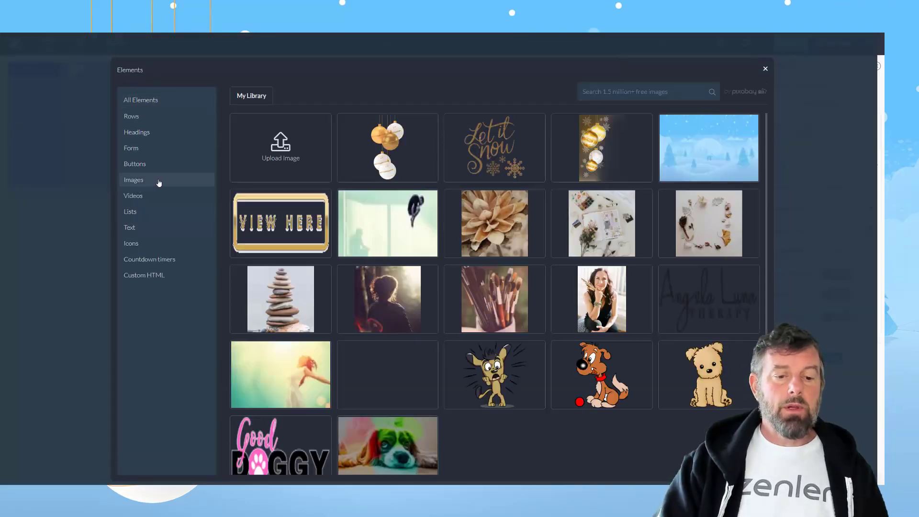
left_click(389, 148)
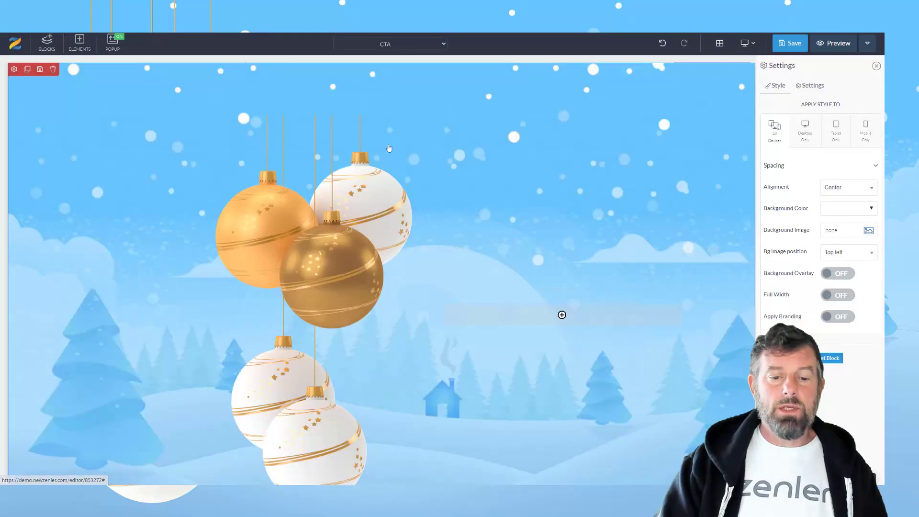
scroll(355, 276, "down", 2)
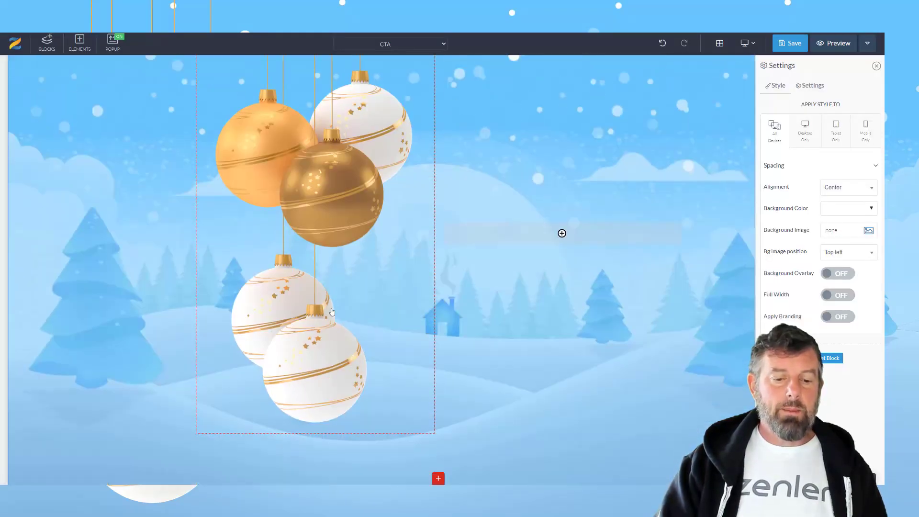
scroll(333, 311, "up", 2)
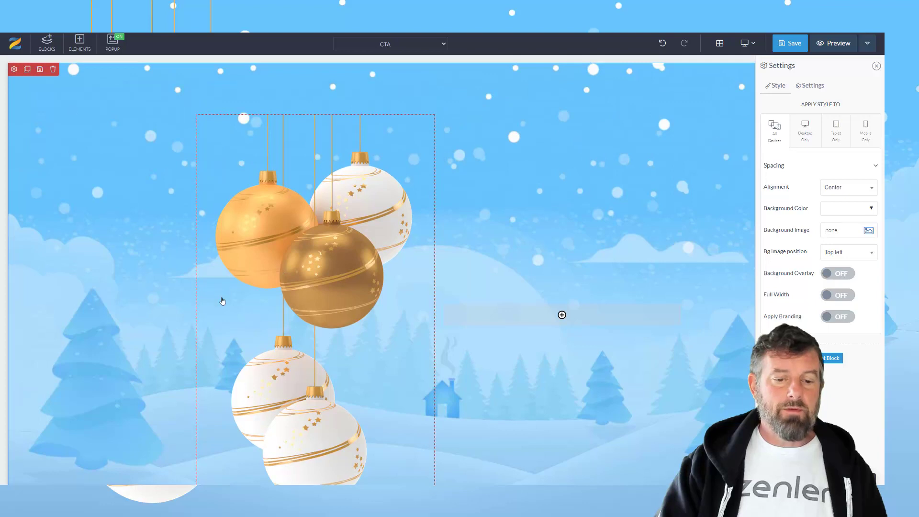
Step: Narrow the baubles column to about one third of the row and reduce the block's top spacing
left_click(441, 276)
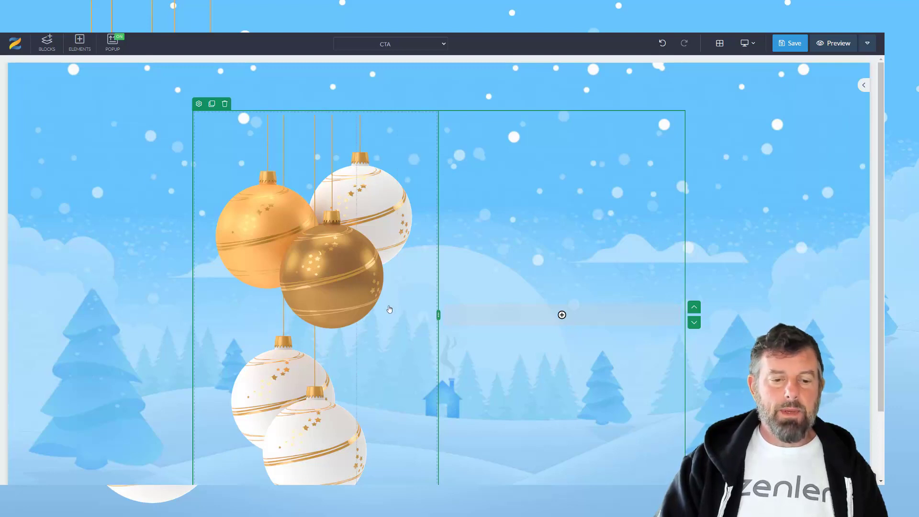
left_click_drag(392, 308, 389, 308)
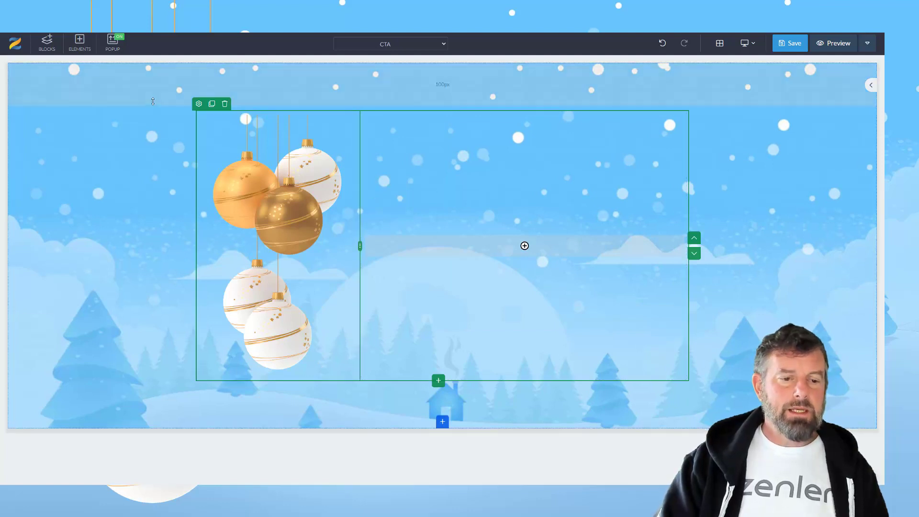
left_click_drag(152, 111, 151, 59)
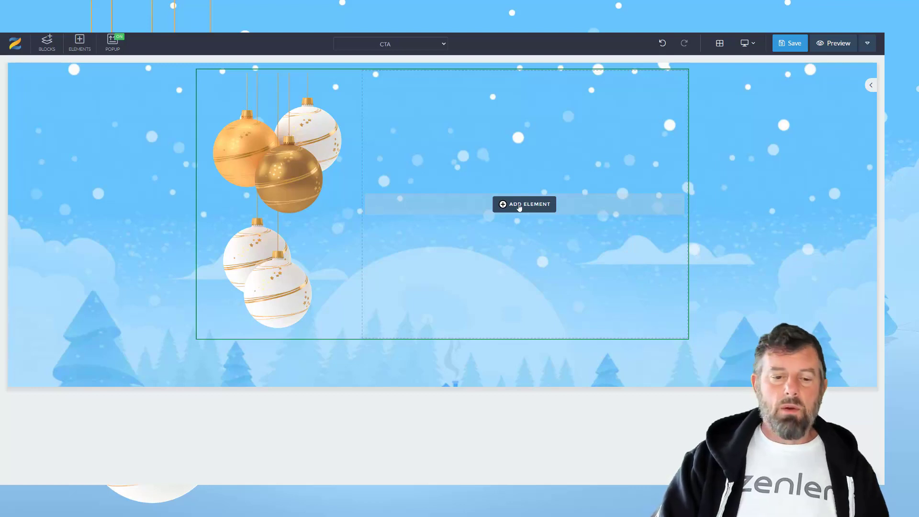
Step: Nest a 100% row in the empty wide column beside the baubles and insert a Heading 1 element into it
left_click(519, 206)
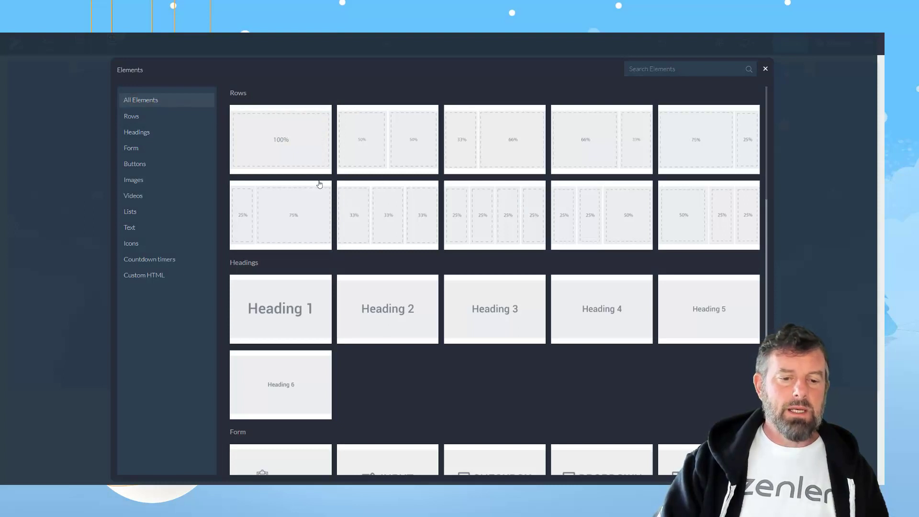
left_click(278, 145)
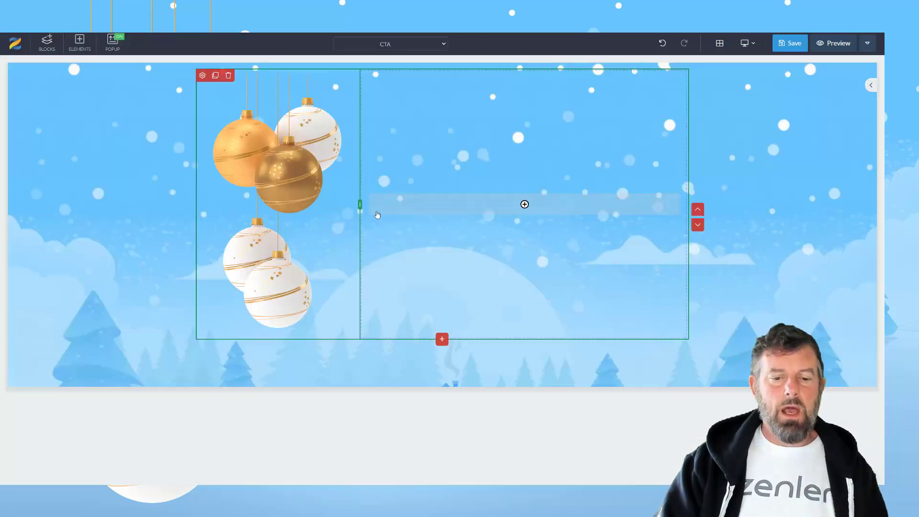
left_click(385, 214)
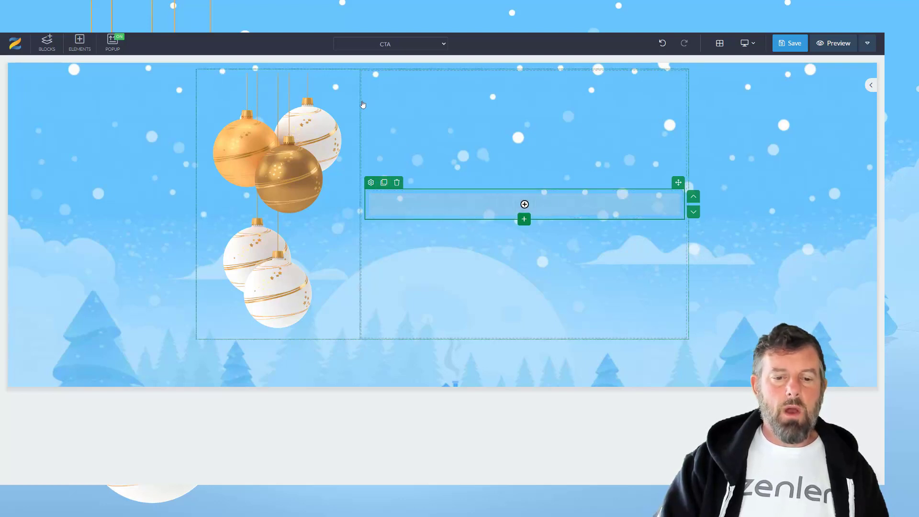
left_click(519, 206)
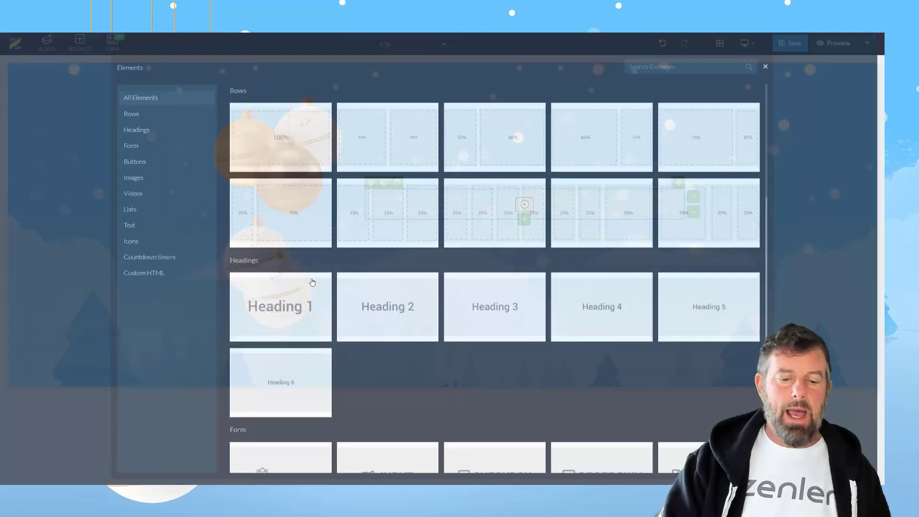
left_click(304, 304)
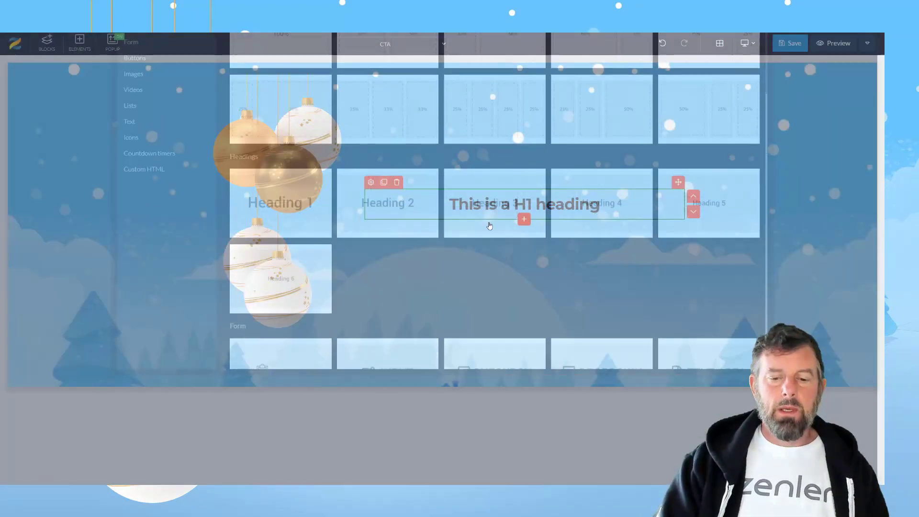
Step: Replace the heading's placeholder text with "Merry Christmas", "and a" and "Happy New Year" on three separate lines
left_click(606, 204)
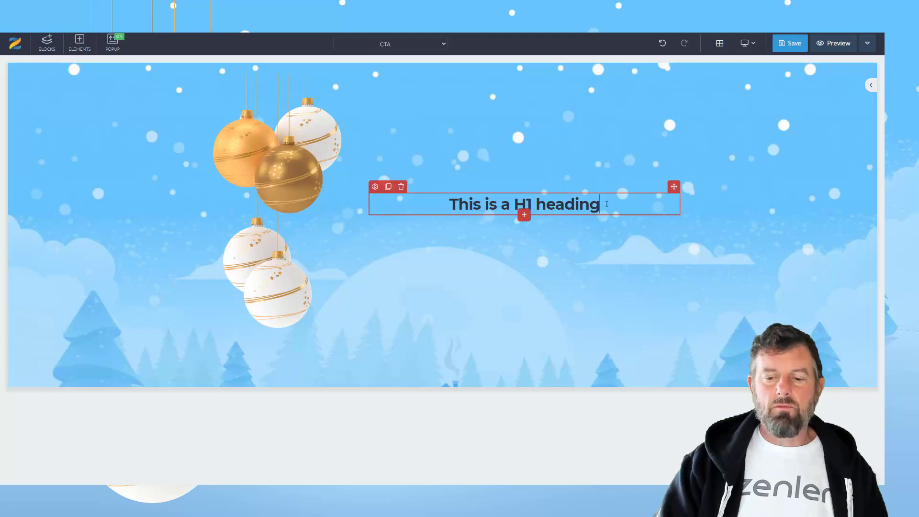
left_click_drag(606, 204, 424, 262)
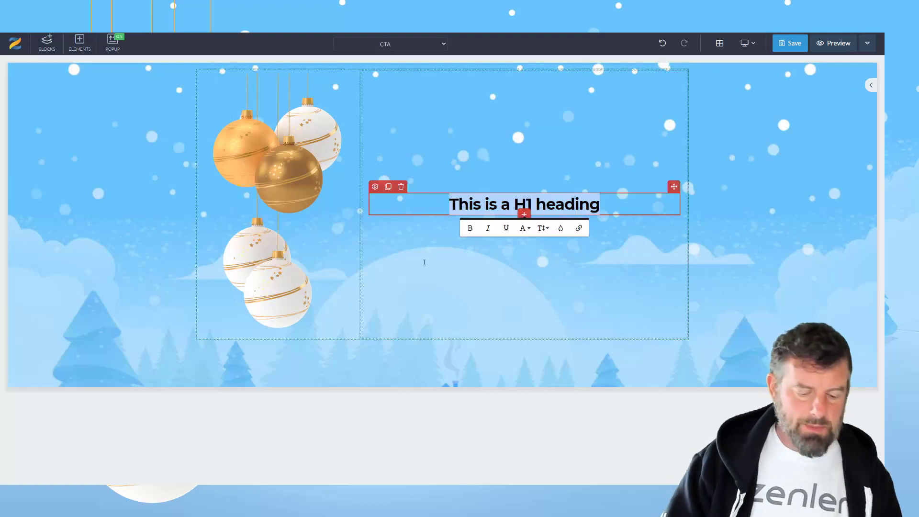
type("Me")
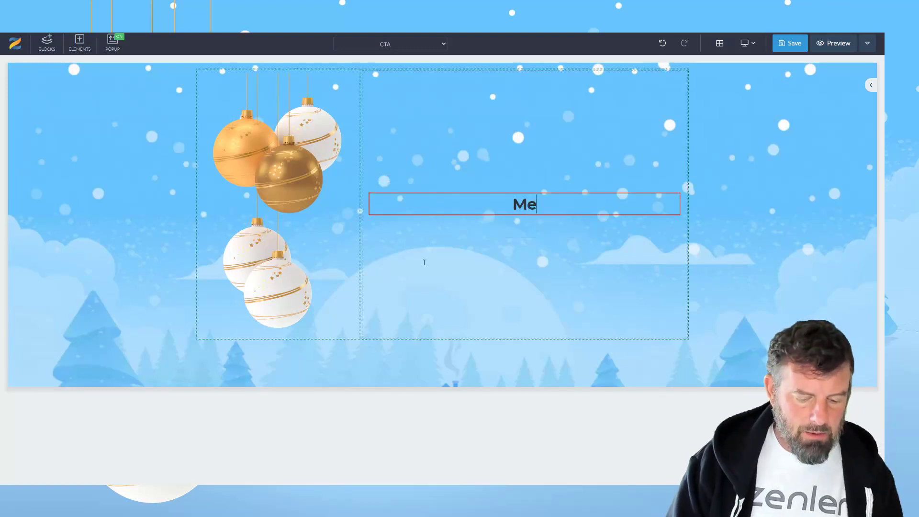
type("rry Chr")
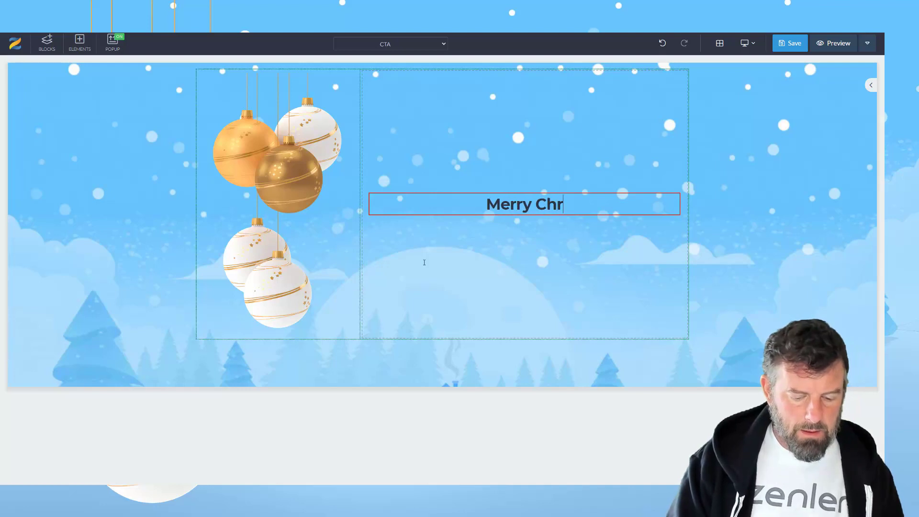
type("istmas")
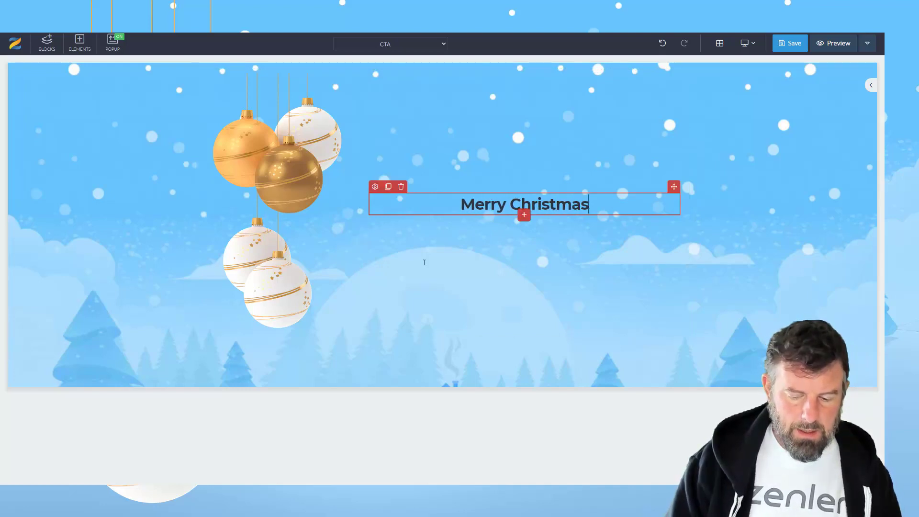
key("Return")
type("and a")
key("Return")
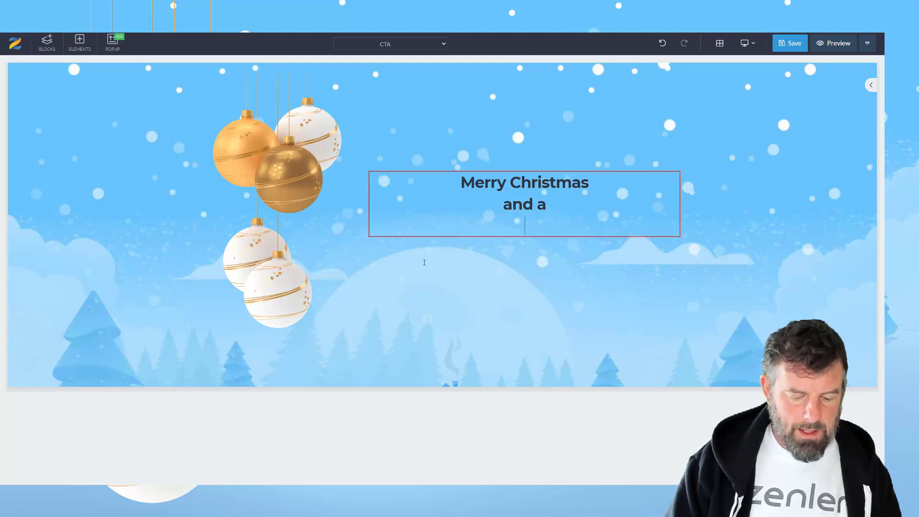
type("Happy Newyea")
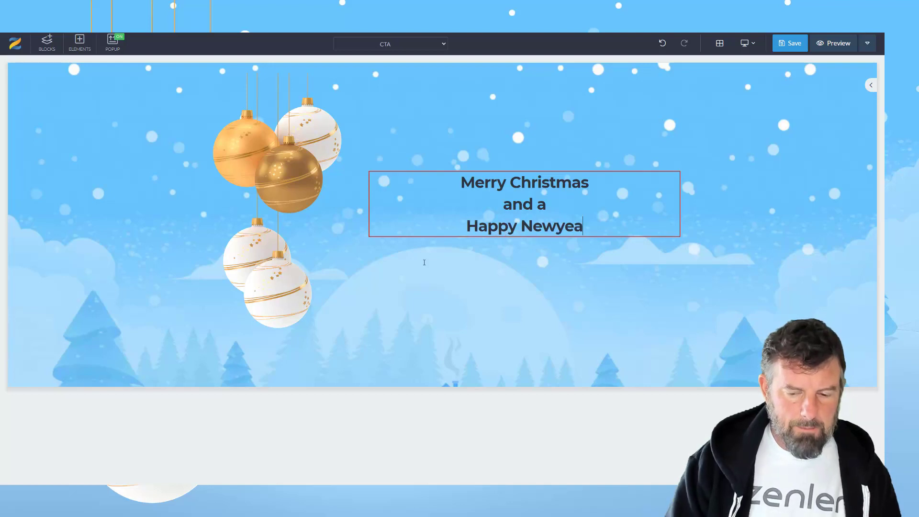
type("r")
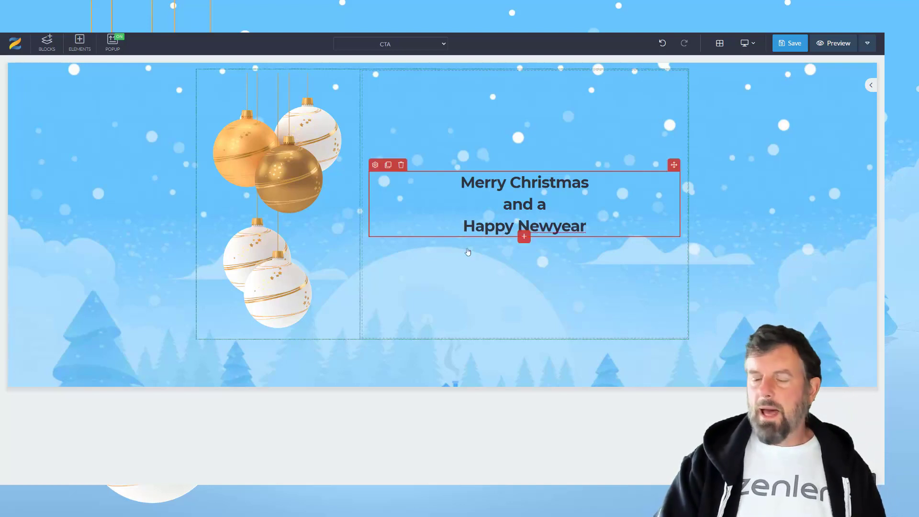
left_click(553, 225)
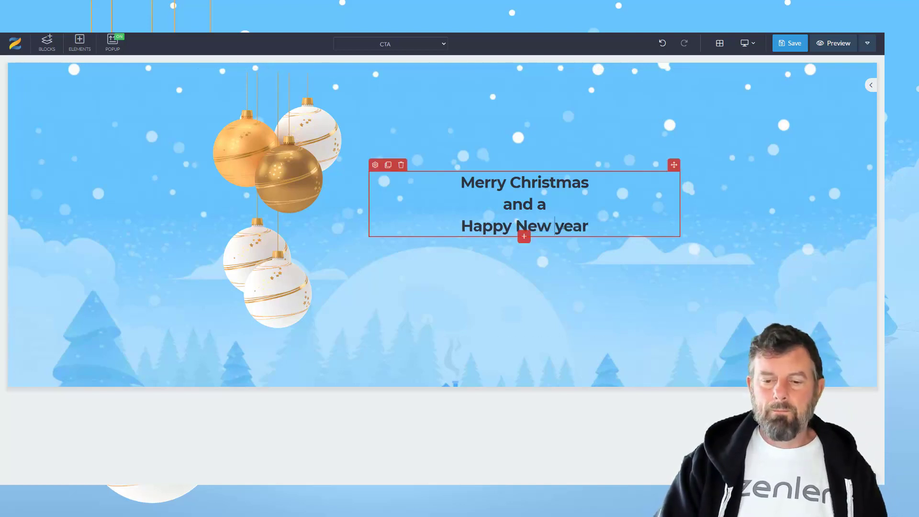
left_click_drag(555, 226, 563, 227)
type("Y")
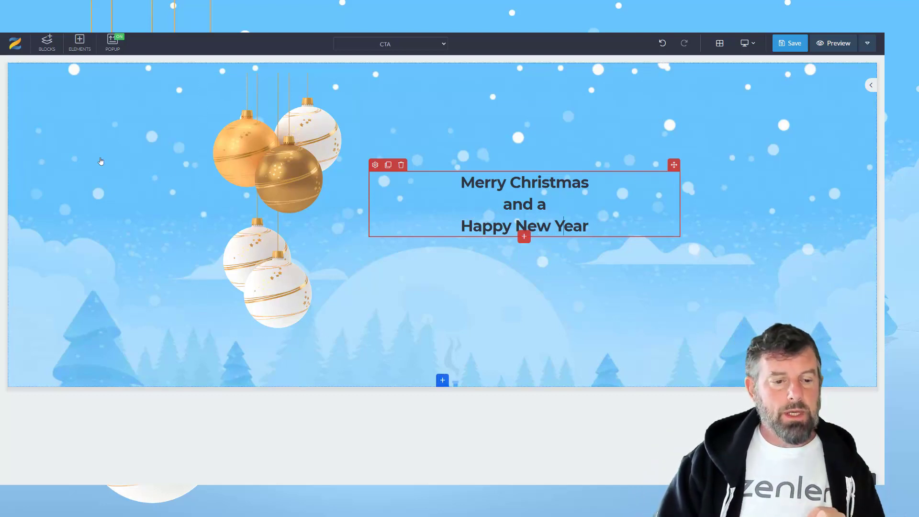
Step: Turn on the block's background overlay and color it orange (#ff9900) at 0.5 opacity
left_click(39, 80)
left_click(14, 69)
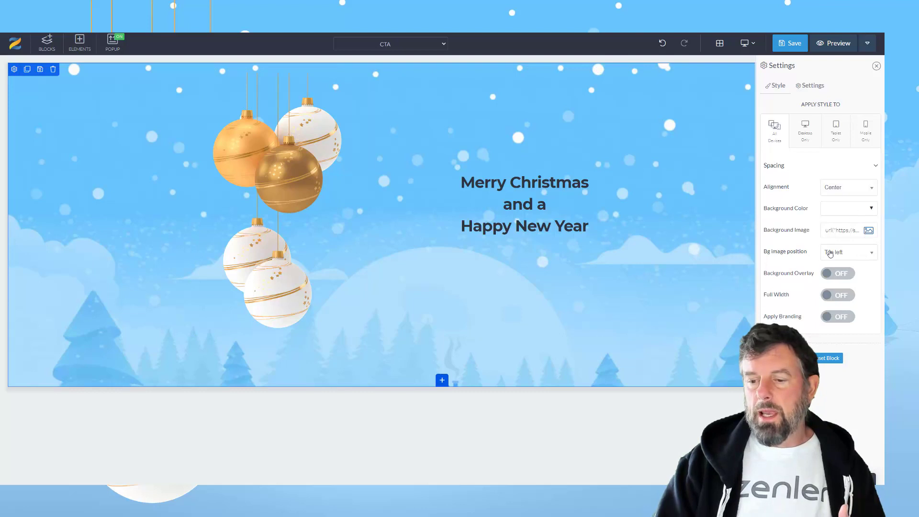
left_click(849, 276)
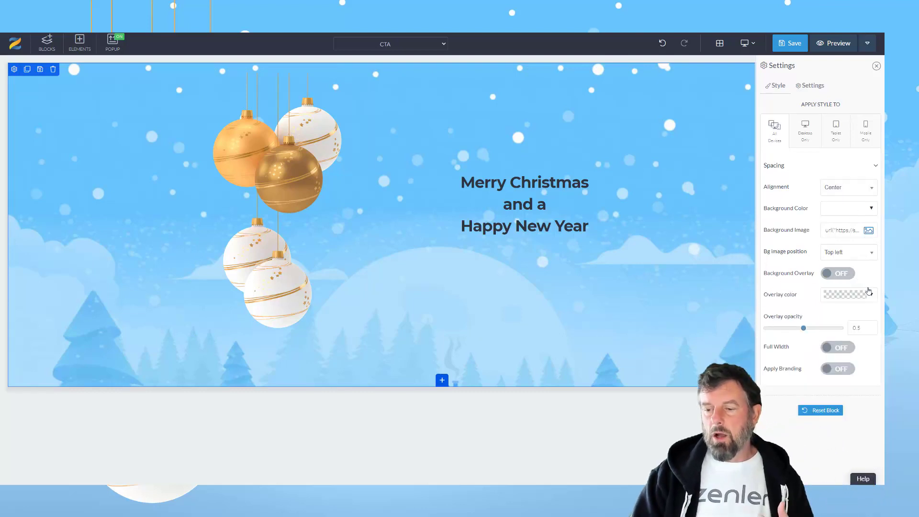
left_click(870, 291)
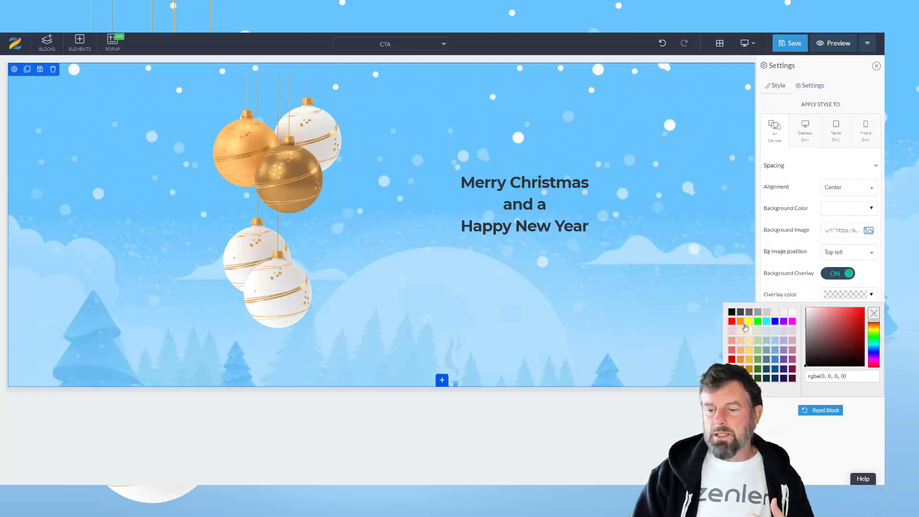
left_click(741, 351)
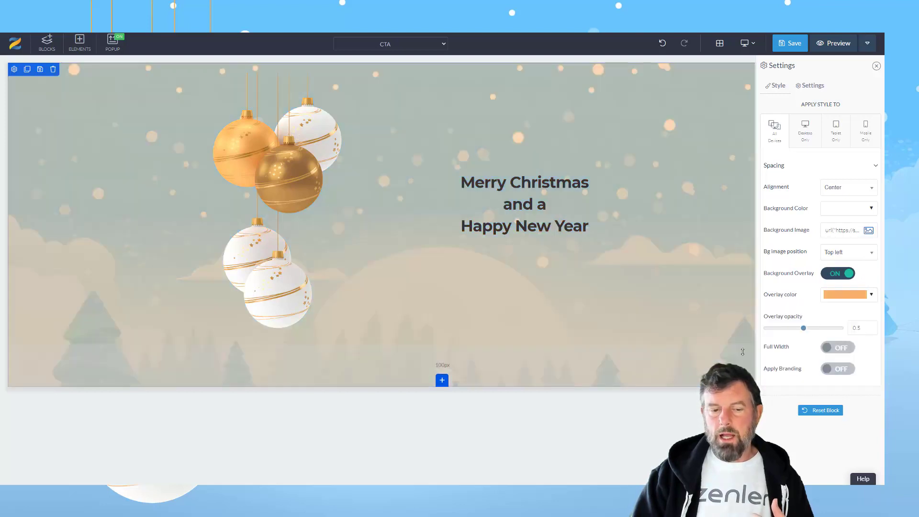
left_click(873, 296)
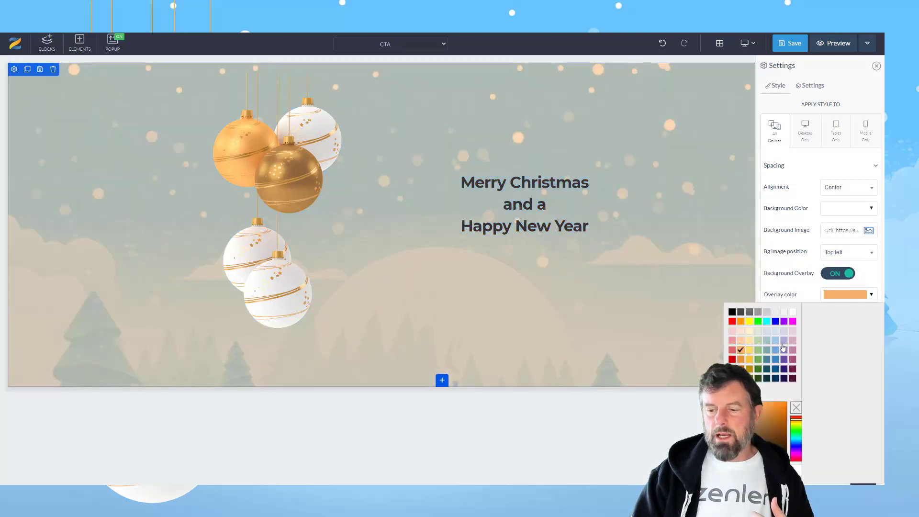
left_click(736, 320)
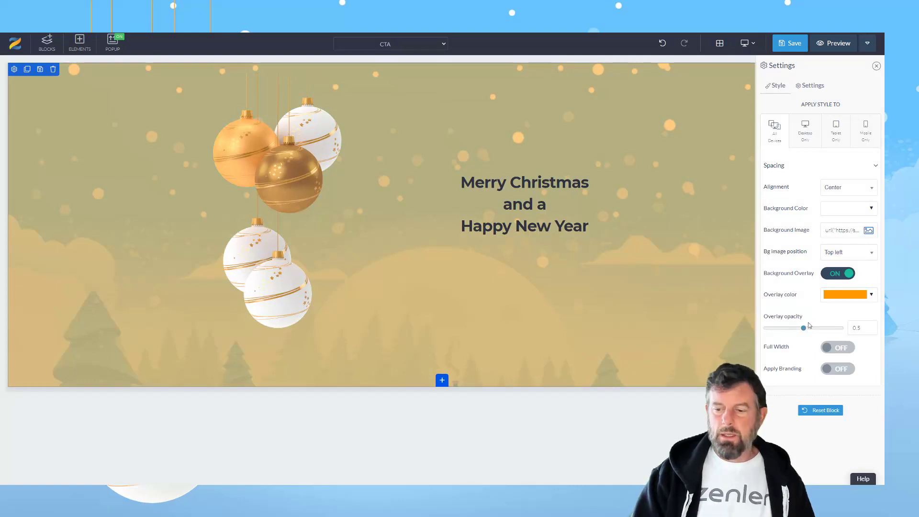
mouse_move(803, 331)
left_mouse_down()
mouse_move(795, 330)
mouse_move(807, 331)
left_mouse_up()
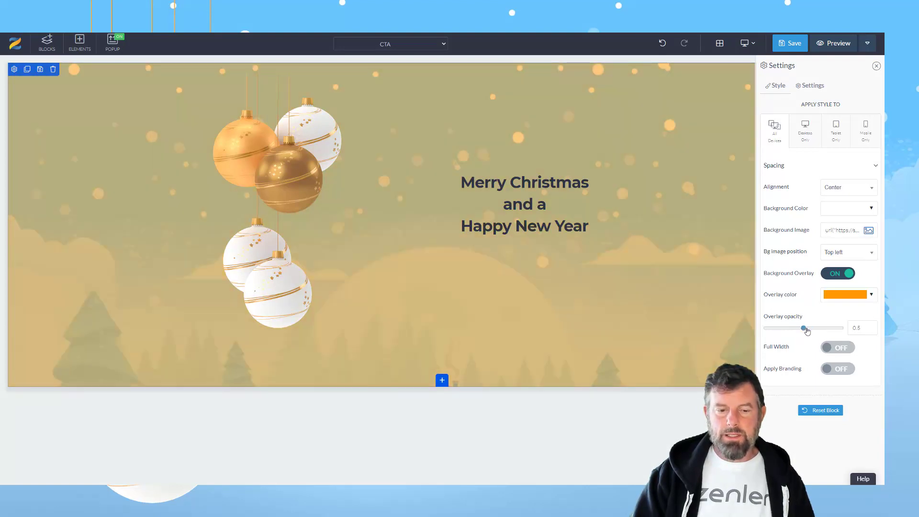
Step: Change the text color of the Merry Christmas heading to white
left_click(412, 176)
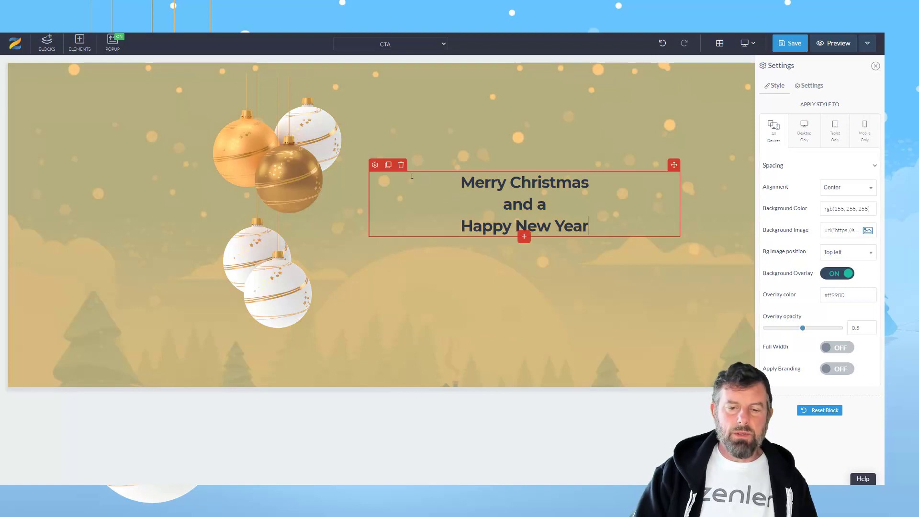
left_click(374, 165)
left_click(375, 165)
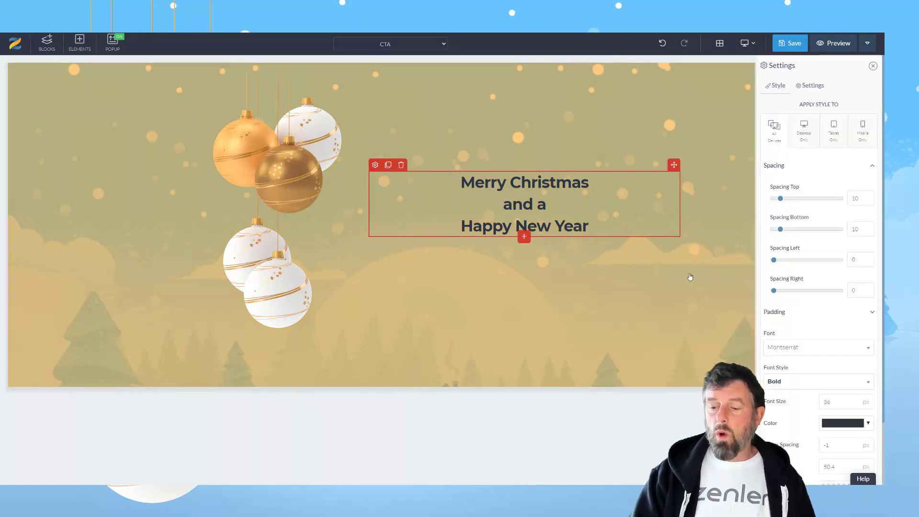
left_click(868, 424)
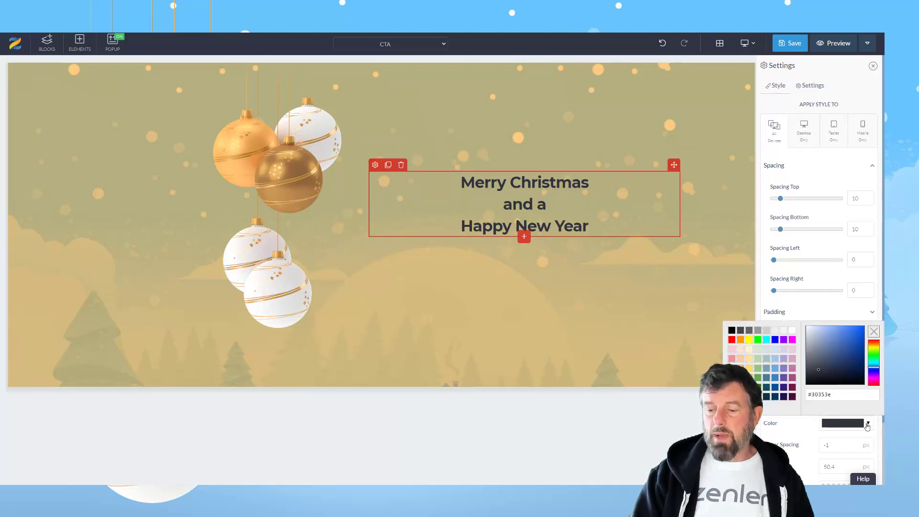
left_click(792, 330)
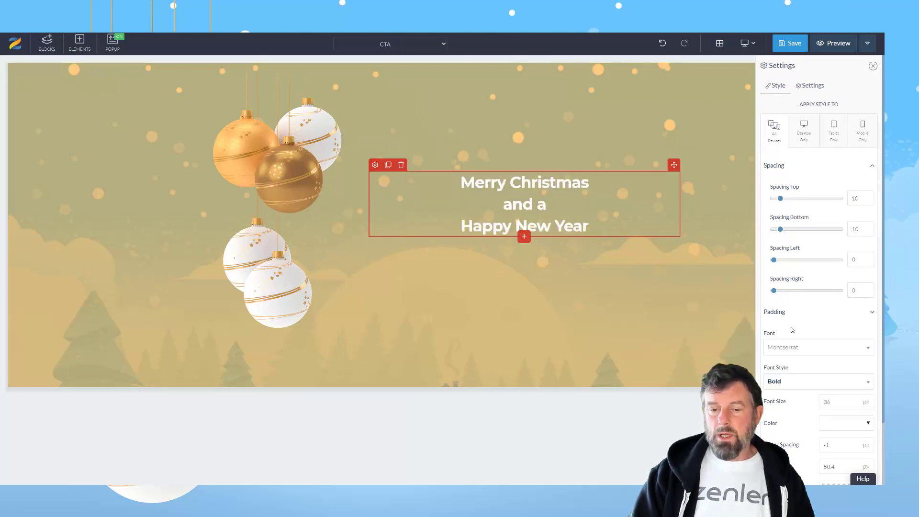
Step: Set the heading's font to Great Vibes
left_click(800, 350)
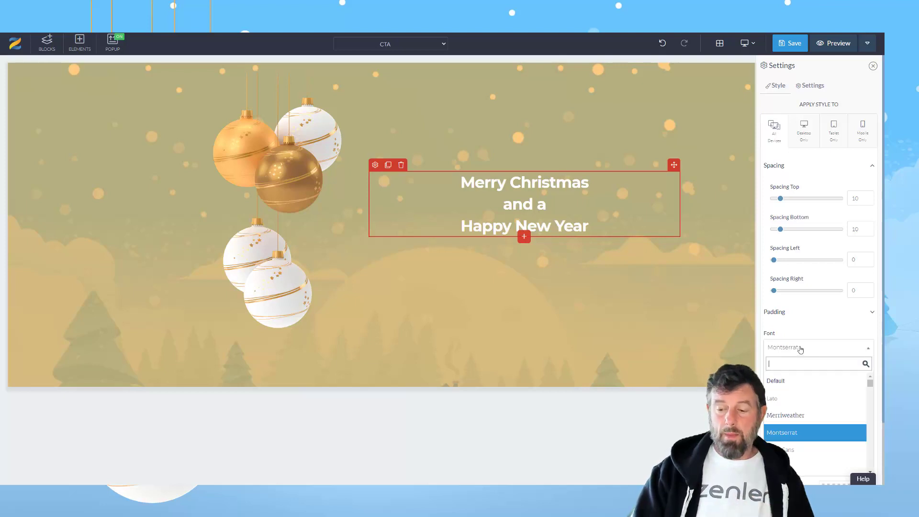
type("g")
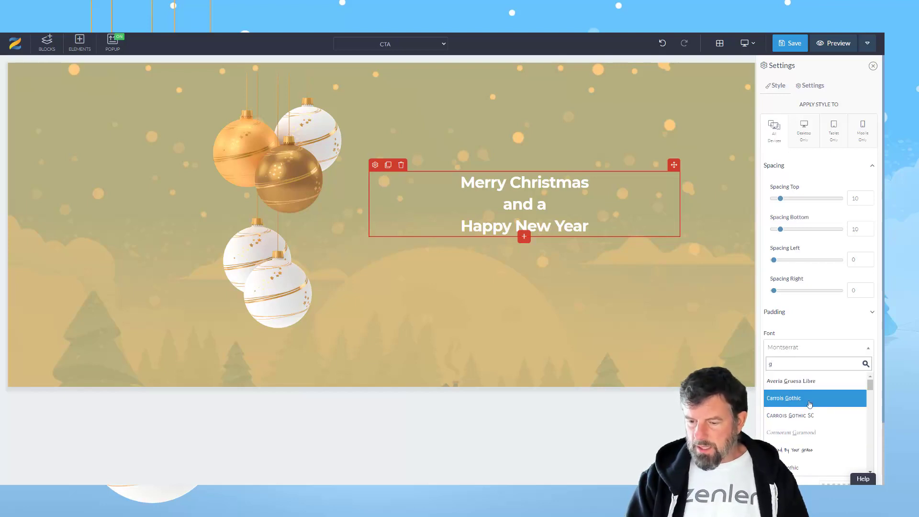
scroll(809, 404, "down", 2)
scroll(809, 404, "down", 2)
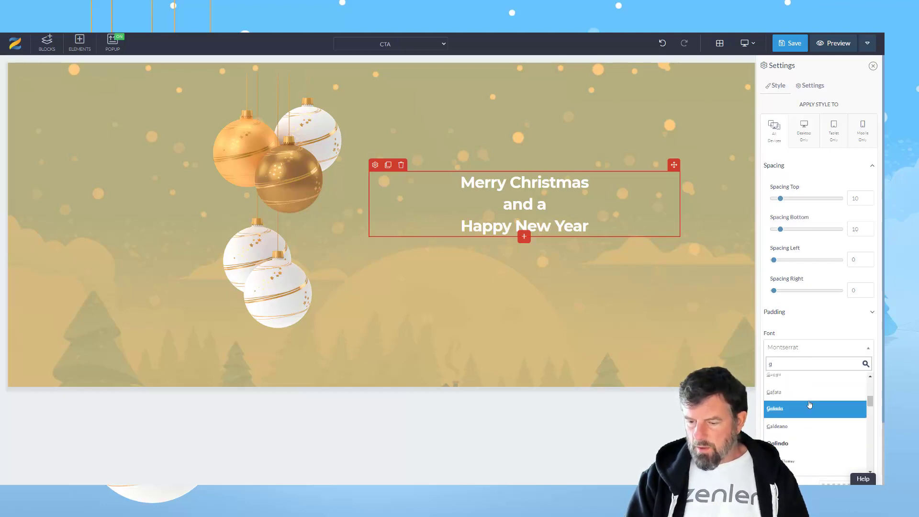
scroll(809, 405, "down", 2)
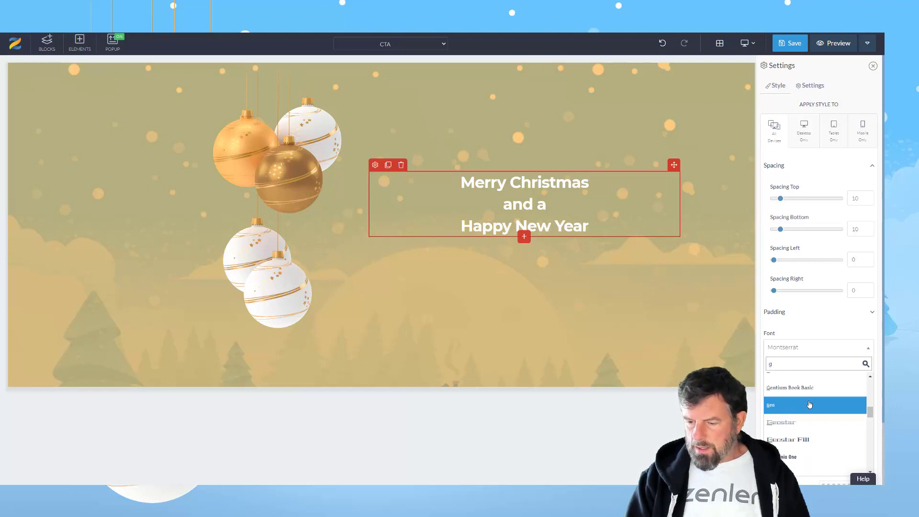
scroll(809, 405, "down", 2)
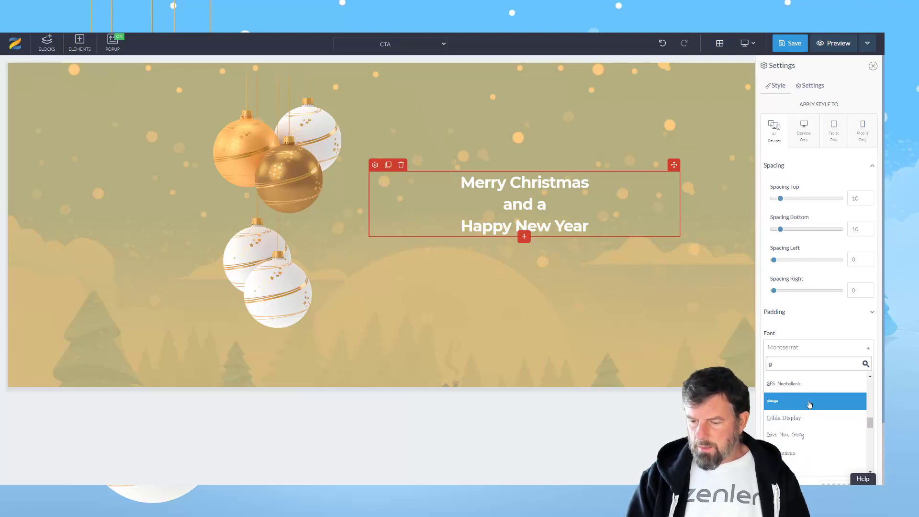
scroll(809, 405, "down", 1)
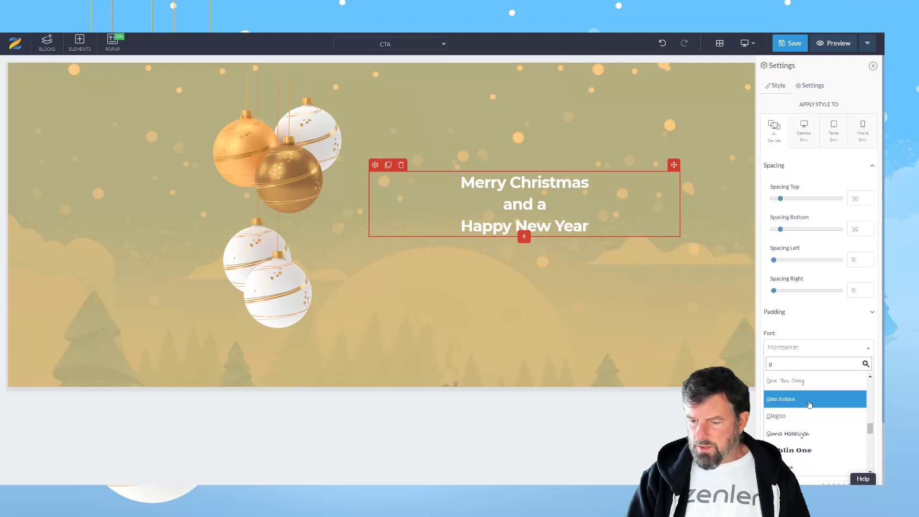
scroll(809, 404, "down", 1)
scroll(809, 404, "down", 1)
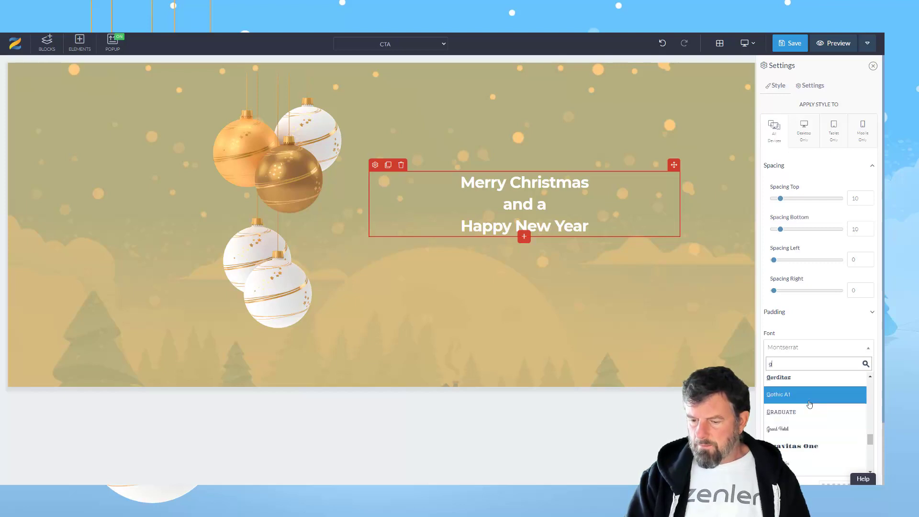
left_click(813, 463)
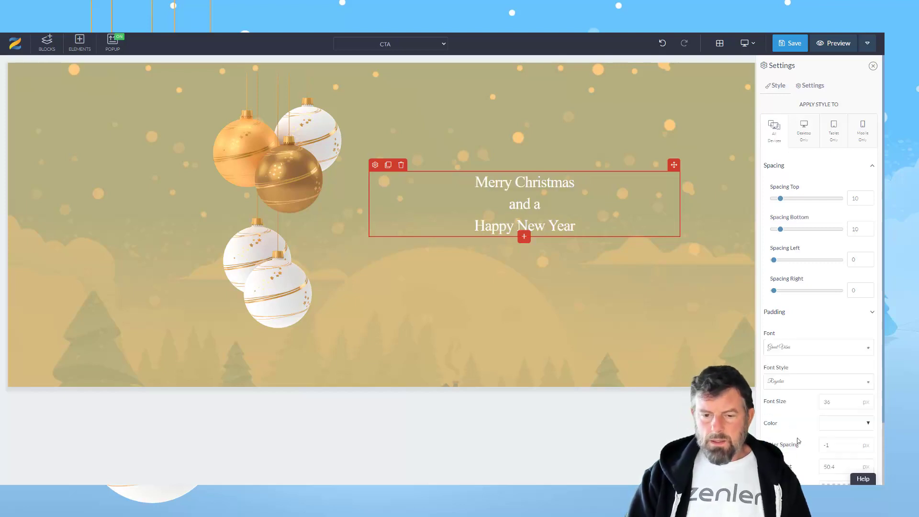
scroll(798, 440, "down", 2)
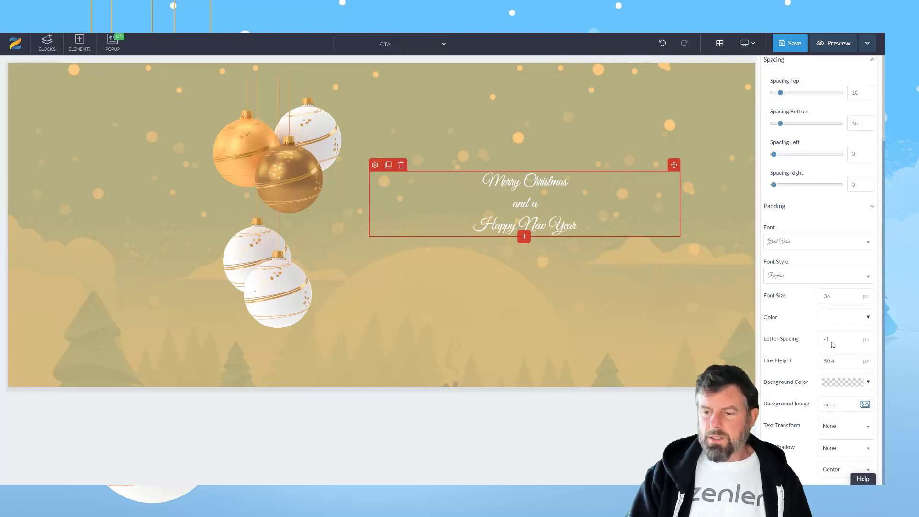
Step: Set the Merry Christmas heading's font size to 55 px and its line height to 52 px
double_click(826, 296)
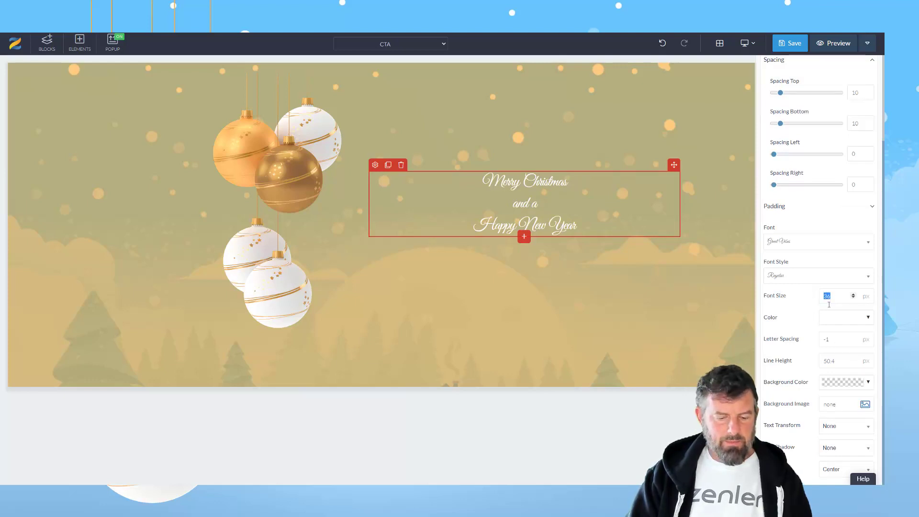
type("55")
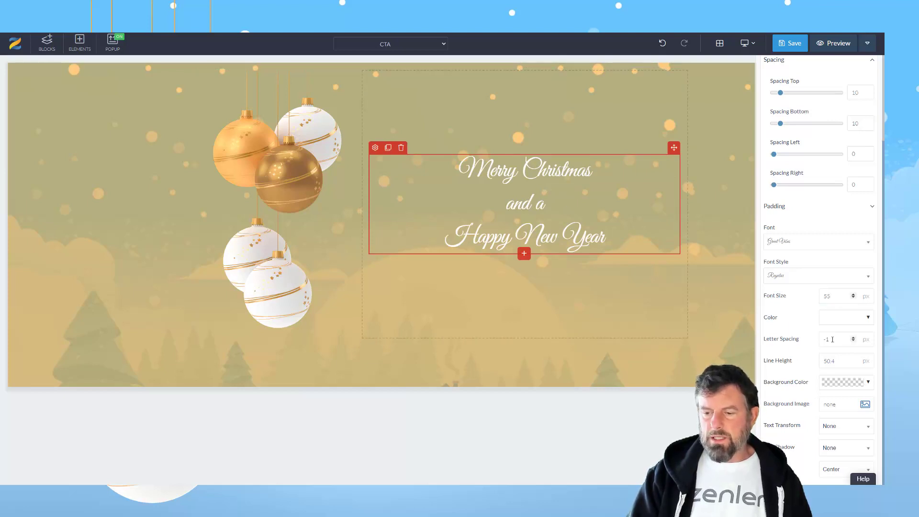
double_click(822, 360)
type("45")
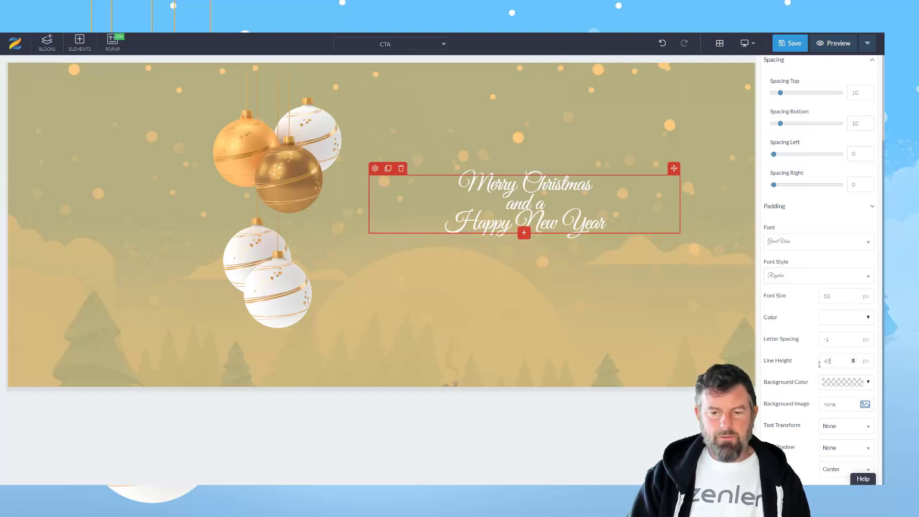
double_click(823, 360)
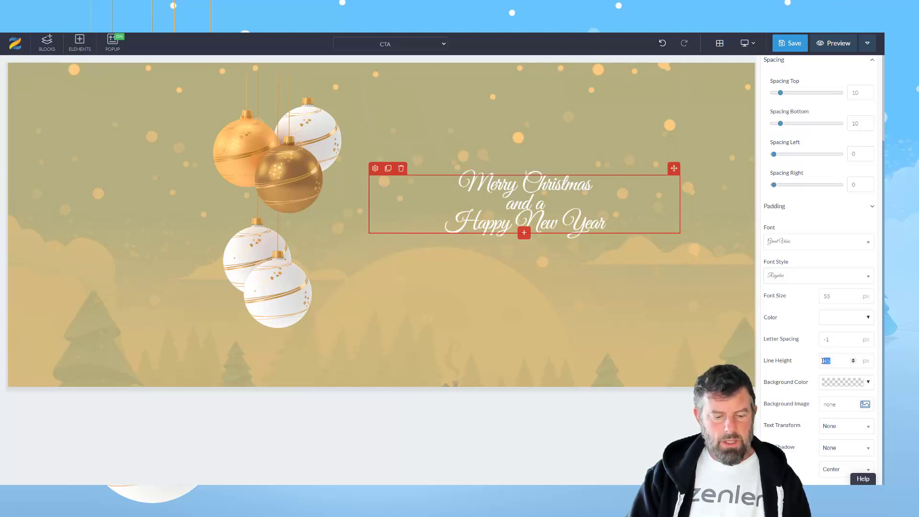
type("52")
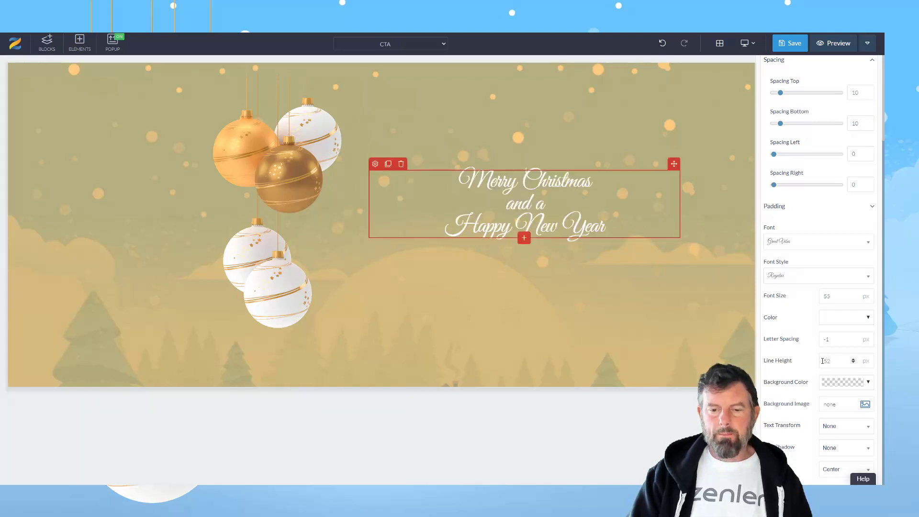
left_click(810, 277)
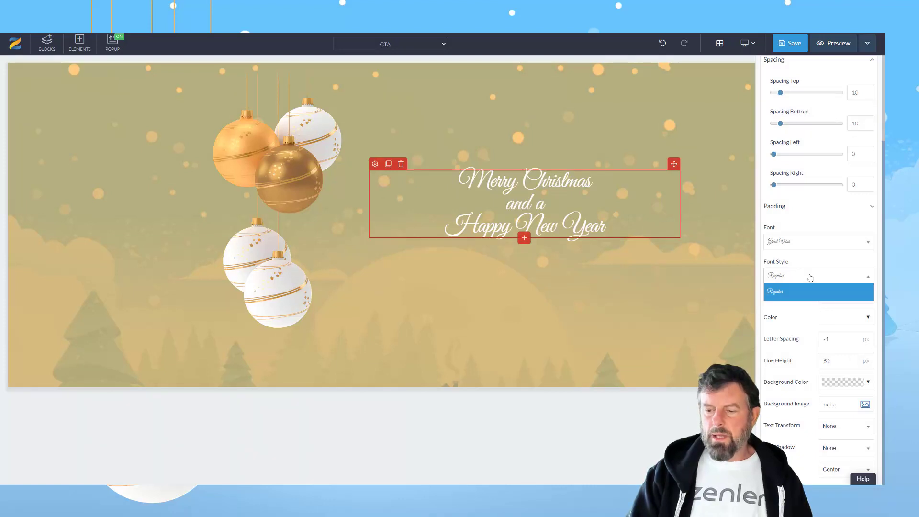
left_click(539, 233)
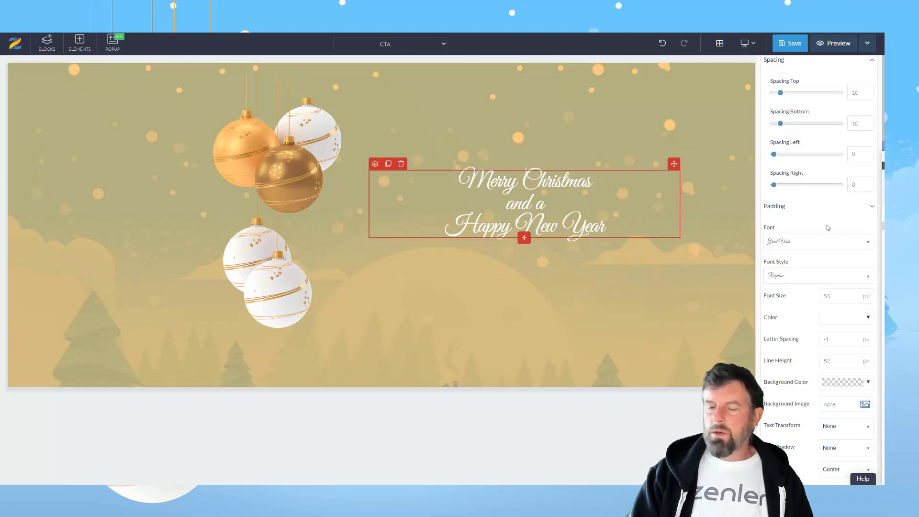
Step: Add a Heading 2 below the Merry Christmas heading, with the text "join us in 2022 for our launch party!"
left_click(525, 238)
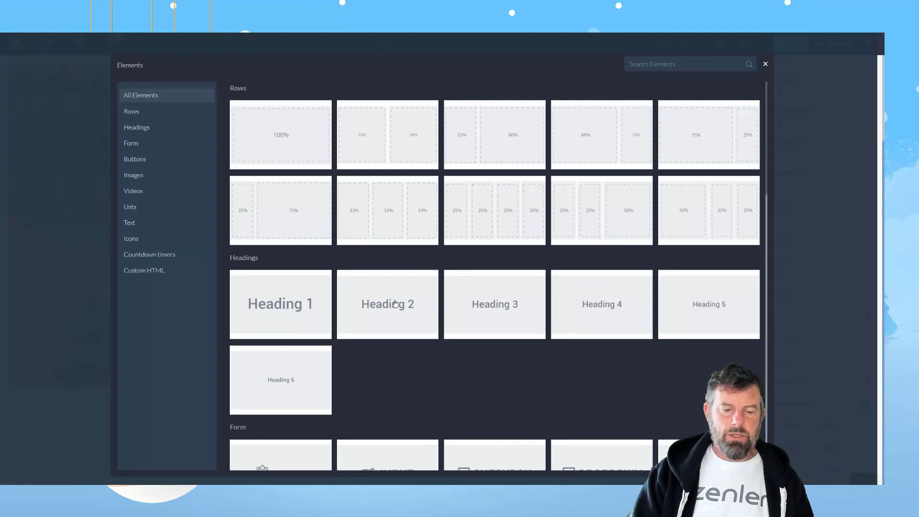
left_click(392, 303)
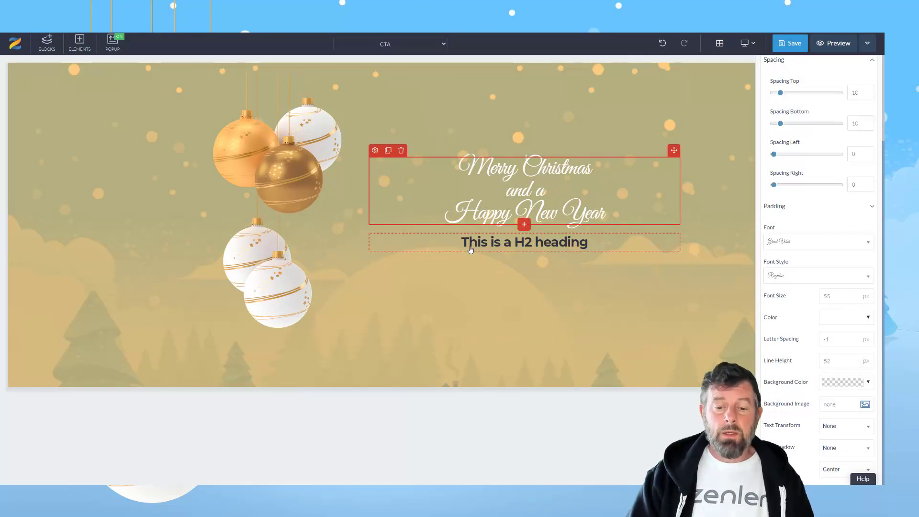
left_click(610, 243)
left_click_drag(476, 241, 457, 240)
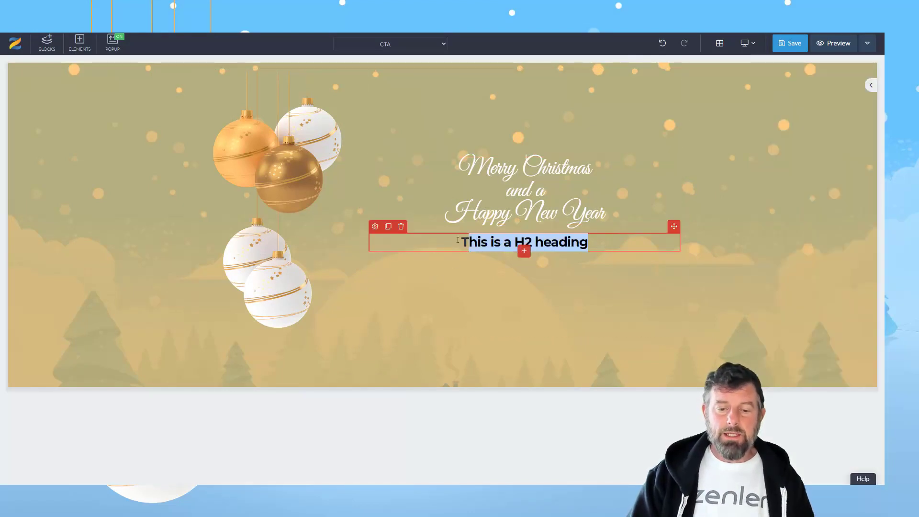
left_click_drag(462, 273, 459, 279)
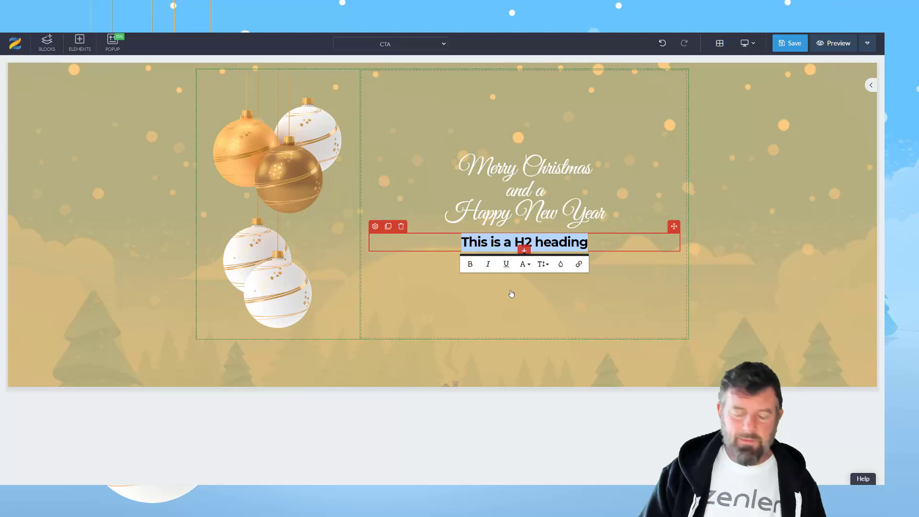
type("join")
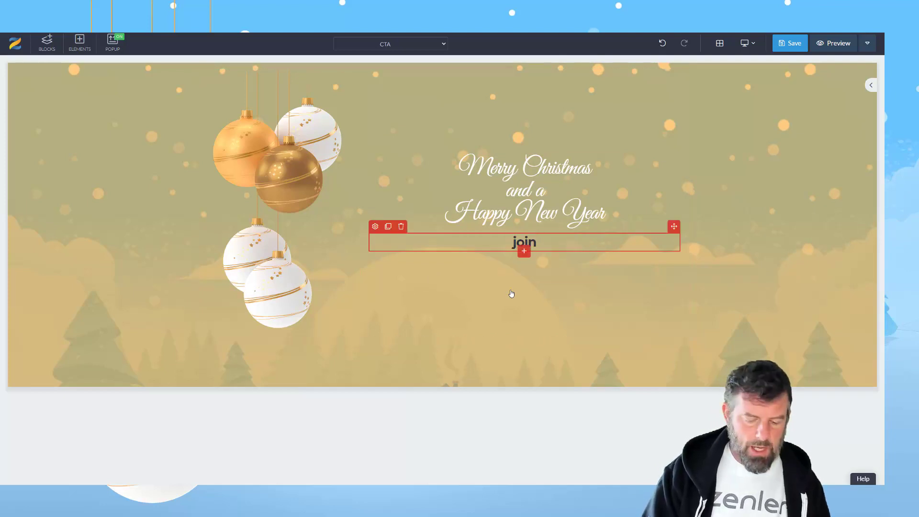
type("un in 2022")
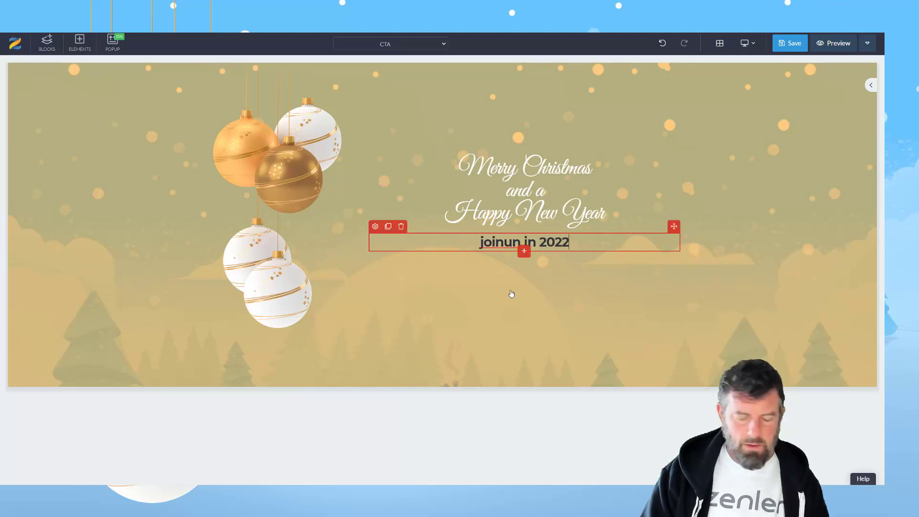
type(" for our ")
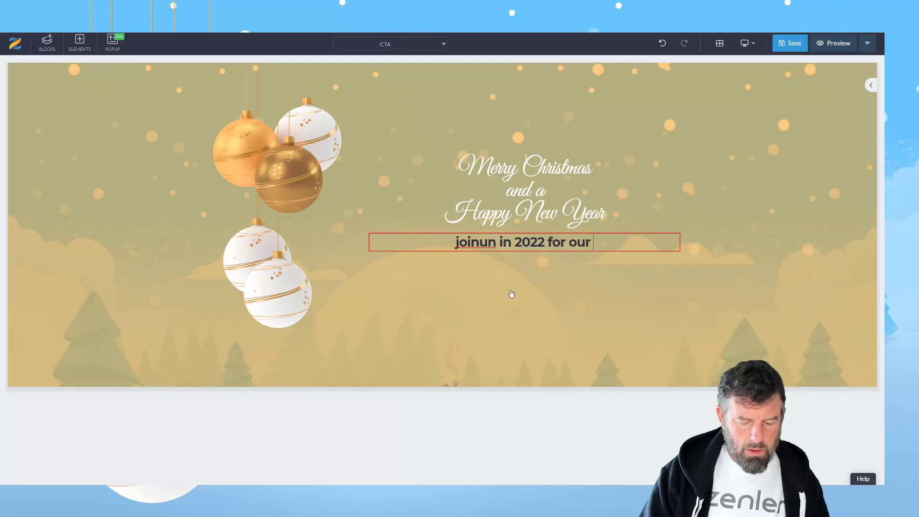
type("launch par")
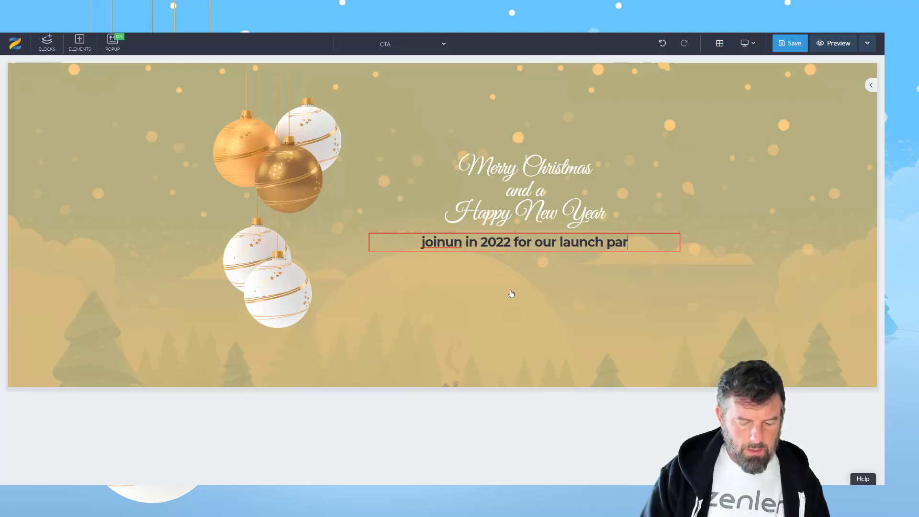
type("ty!")
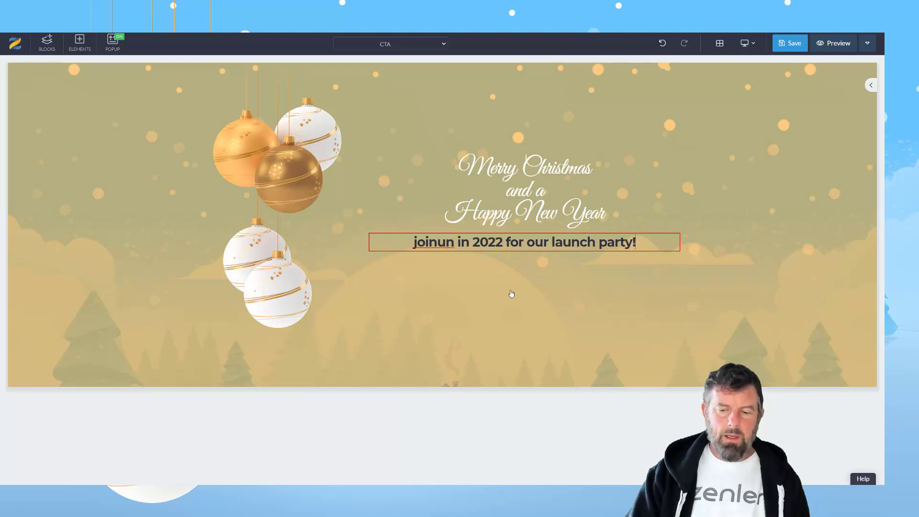
left_click(458, 245)
key("BackSpace")
key("BackSpace")
type("us")
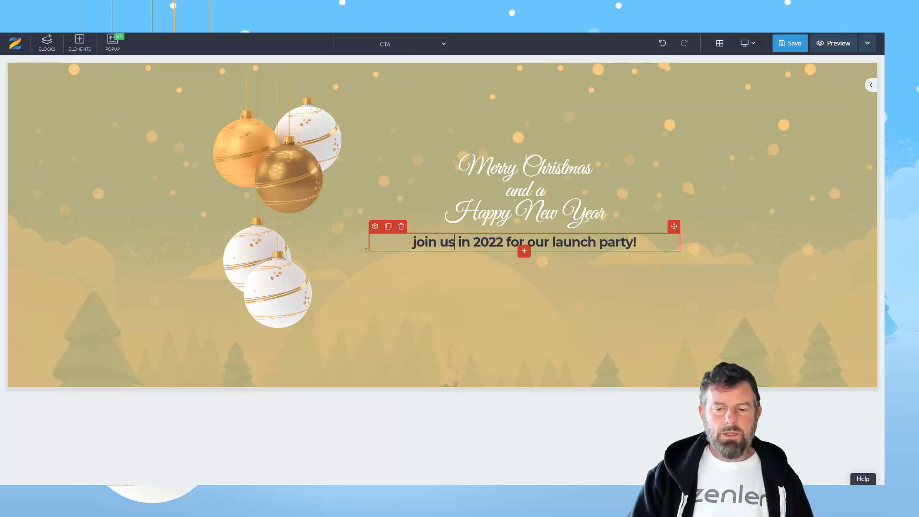
Step: Set the launch party heading's font to Merriweather in Bold Italic style
left_click(375, 225)
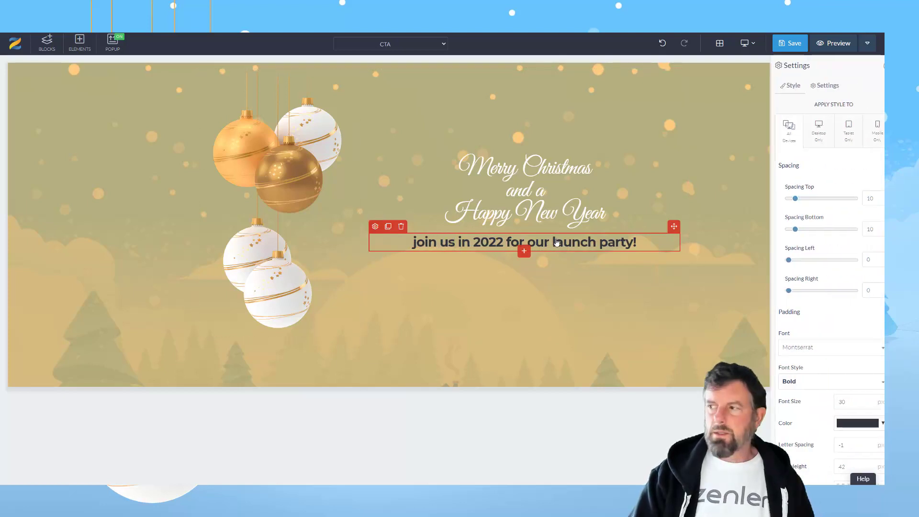
left_click(822, 337)
type("mer")
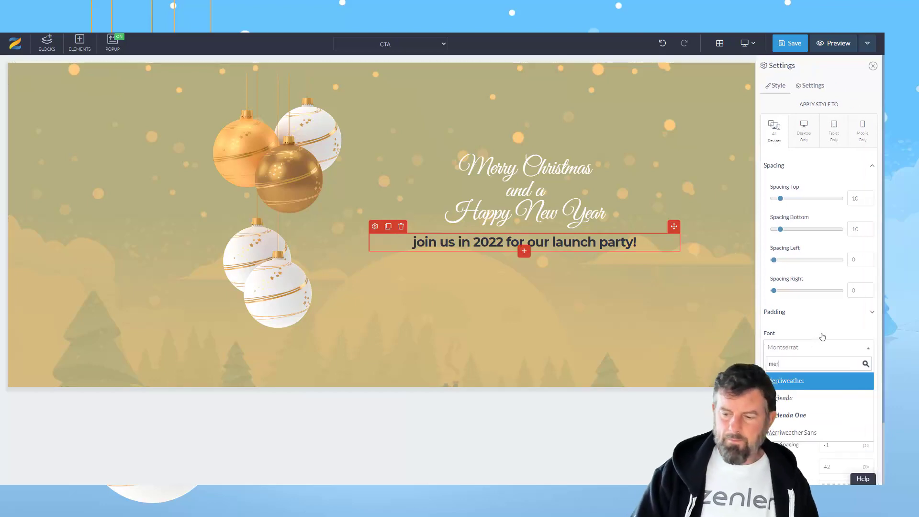
left_click(785, 381)
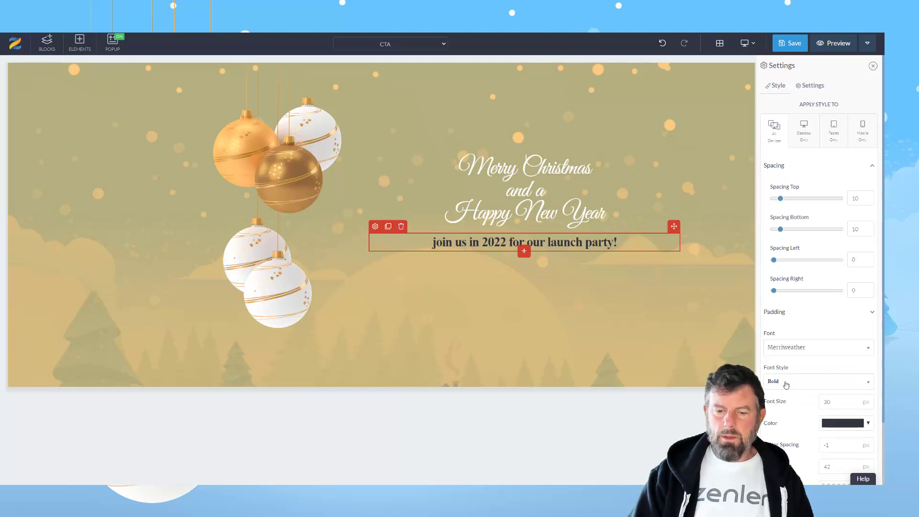
scroll(845, 415, "down", 2)
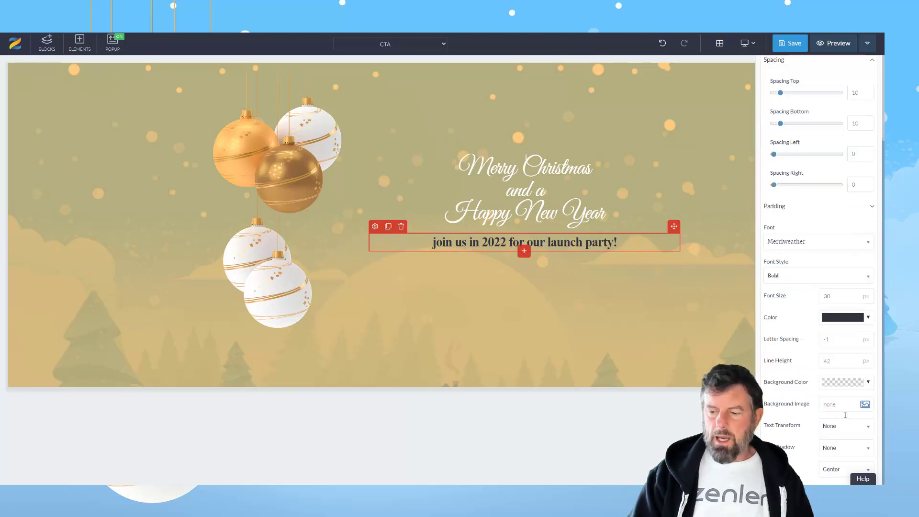
left_click(865, 279)
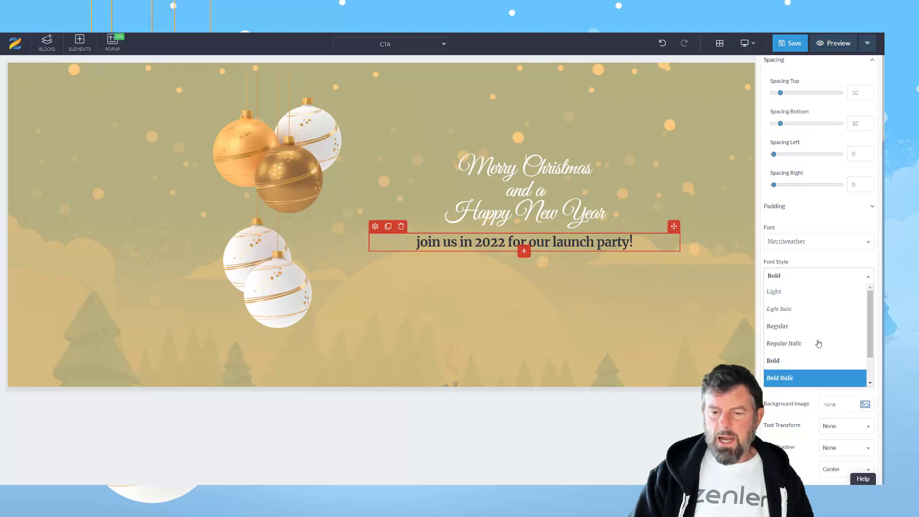
left_click(788, 377)
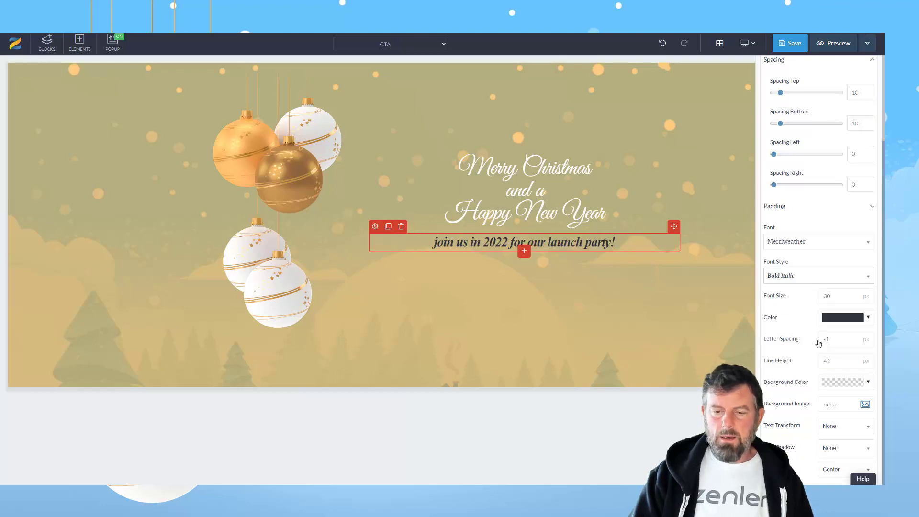
Step: Color the launch party heading black and set its font size to 24 px
left_click(868, 318)
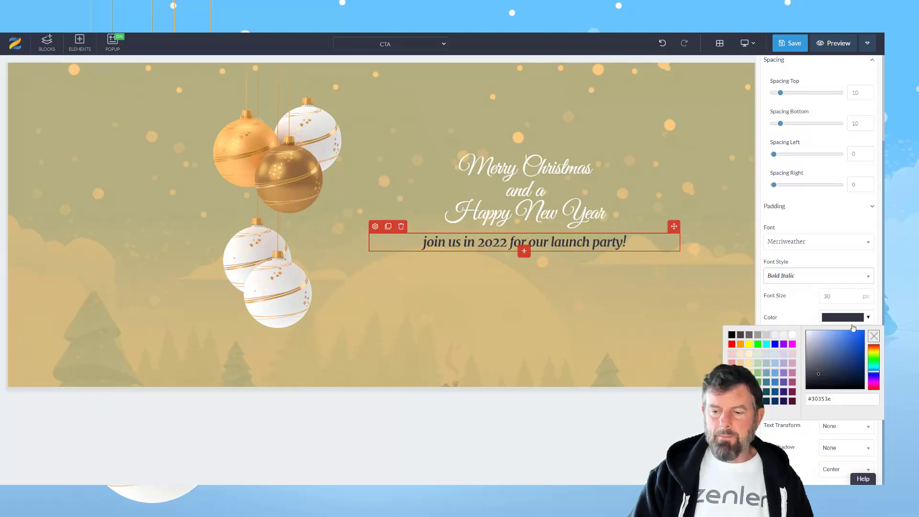
left_click(732, 335)
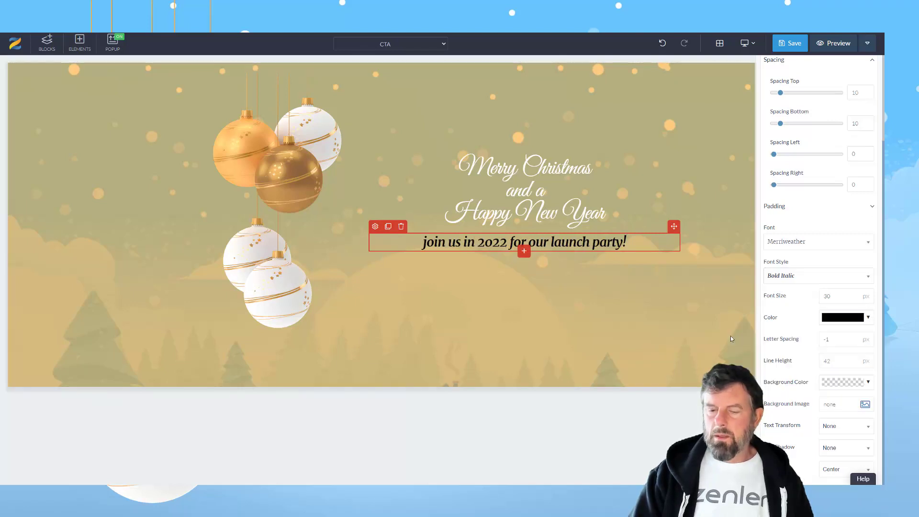
double_click(831, 296)
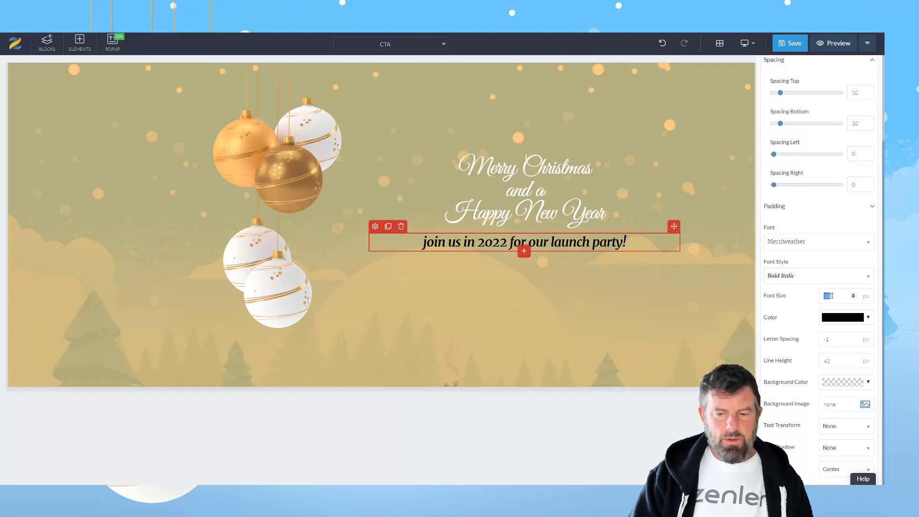
type("24")
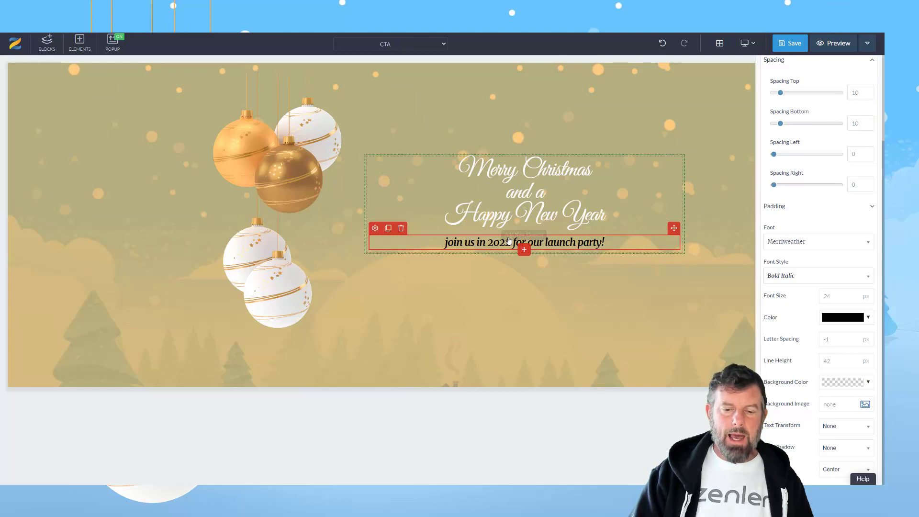
Step: Add a row of three equal columns below the launch party heading, and narrow both outer columns to about half their width
left_click(523, 249)
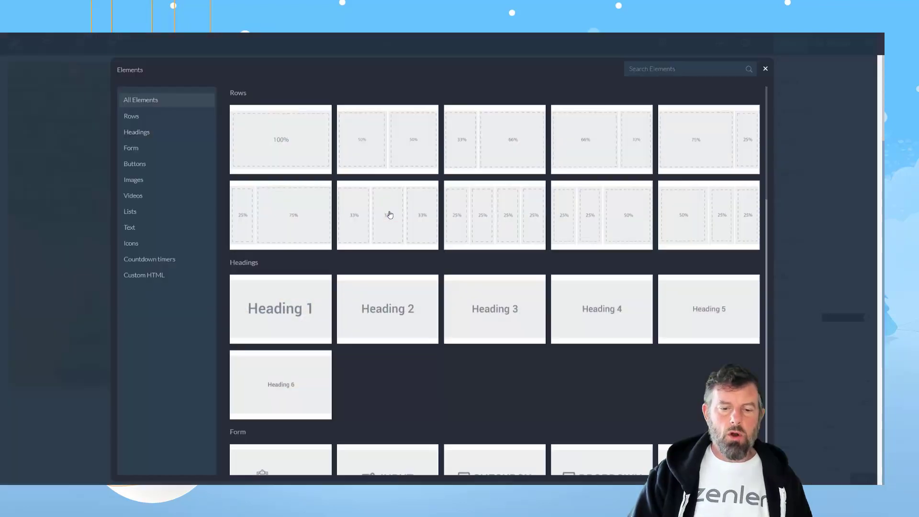
left_click(390, 214)
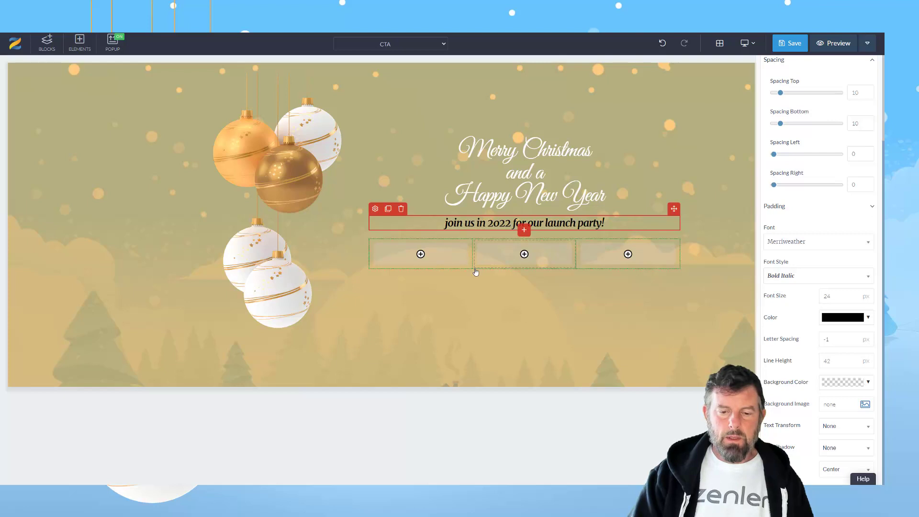
left_click(473, 260)
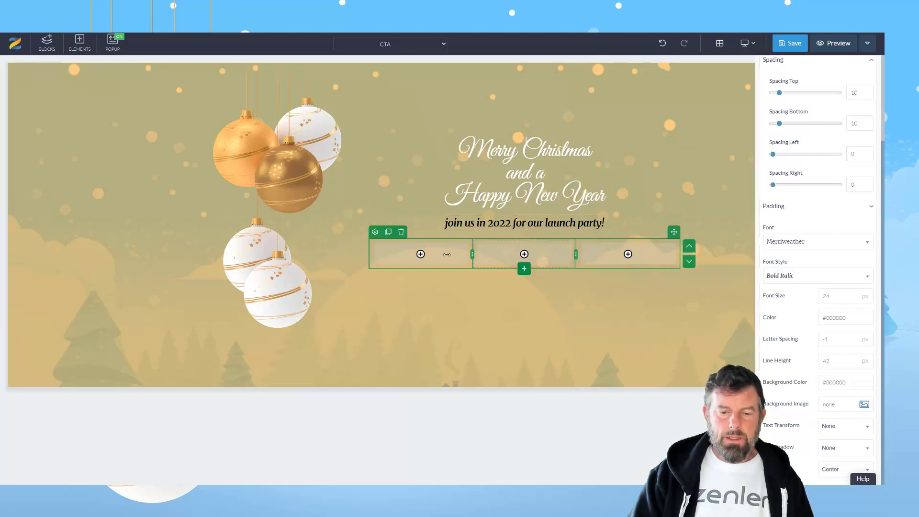
left_click_drag(472, 257, 429, 257)
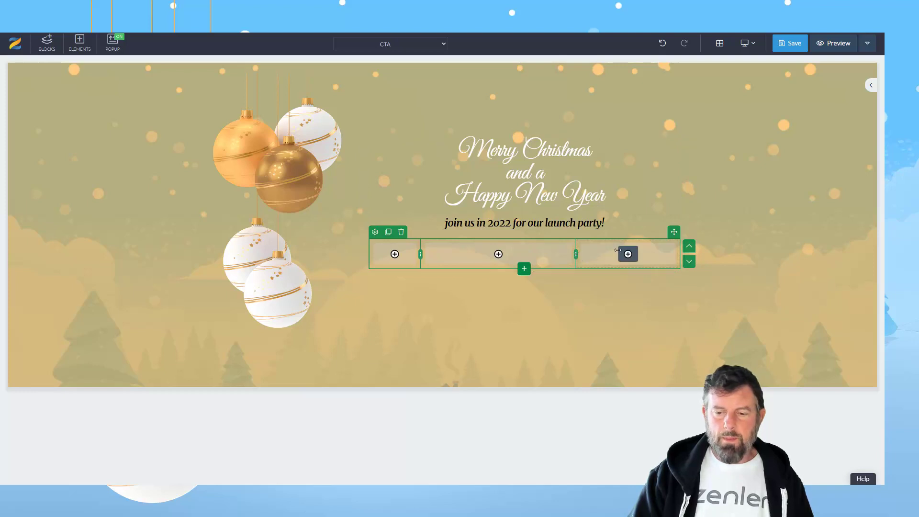
left_click_drag(576, 258, 627, 263)
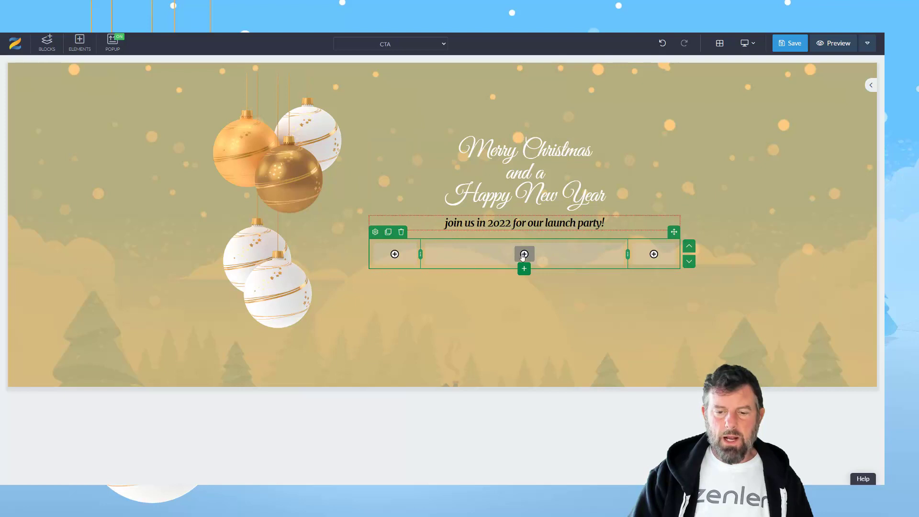
Step: Insert a form element into the wide middle column of the new row
left_click(597, 261)
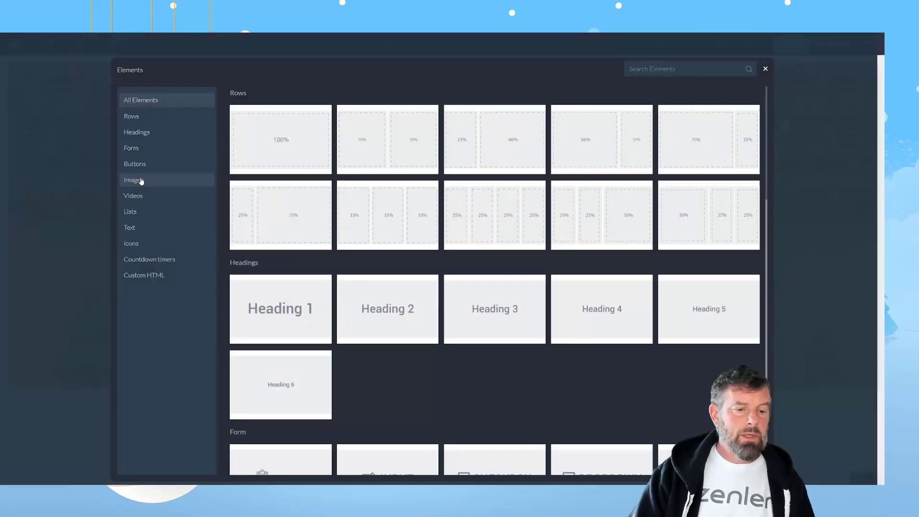
left_click(137, 152)
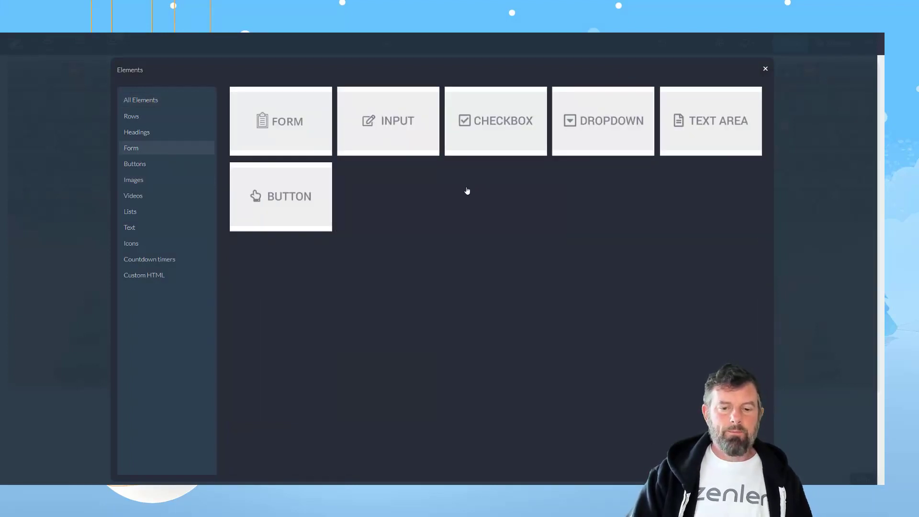
key("Escape")
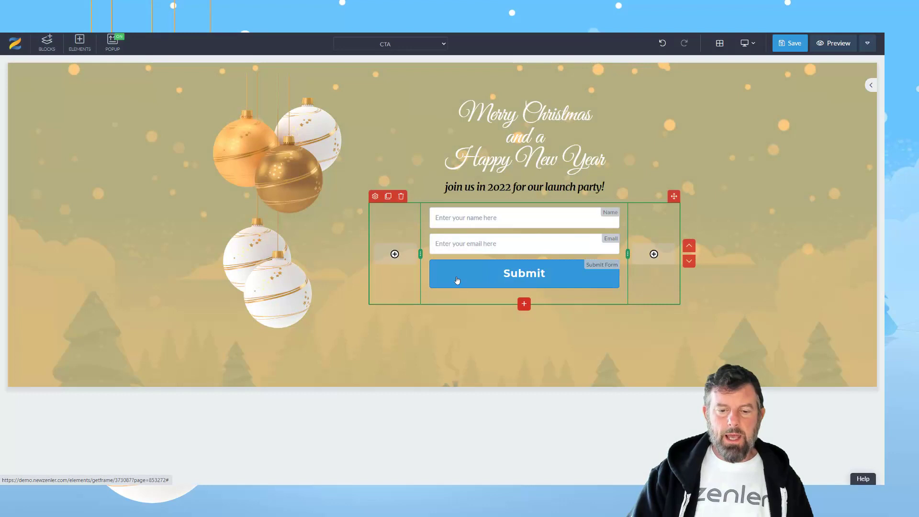
Step: Change the form's submit button text to "Join our Launch Party"
left_click(456, 277)
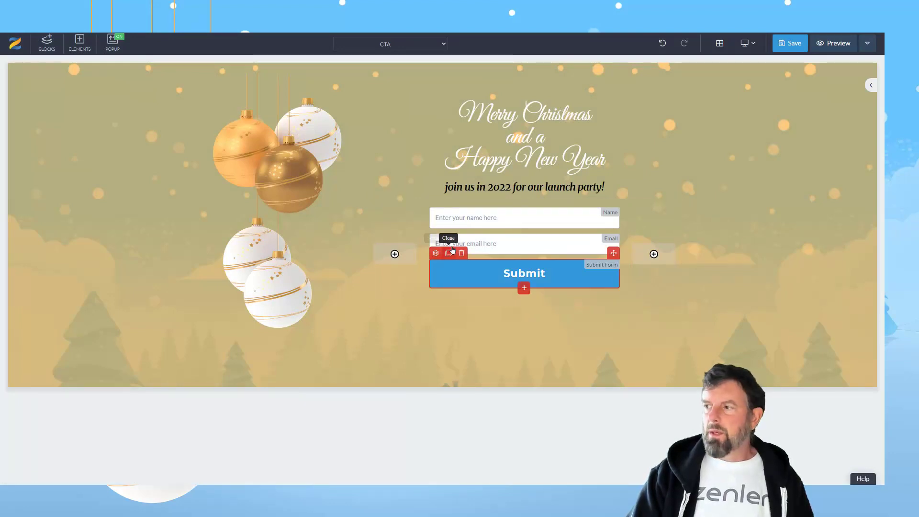
left_click(436, 253)
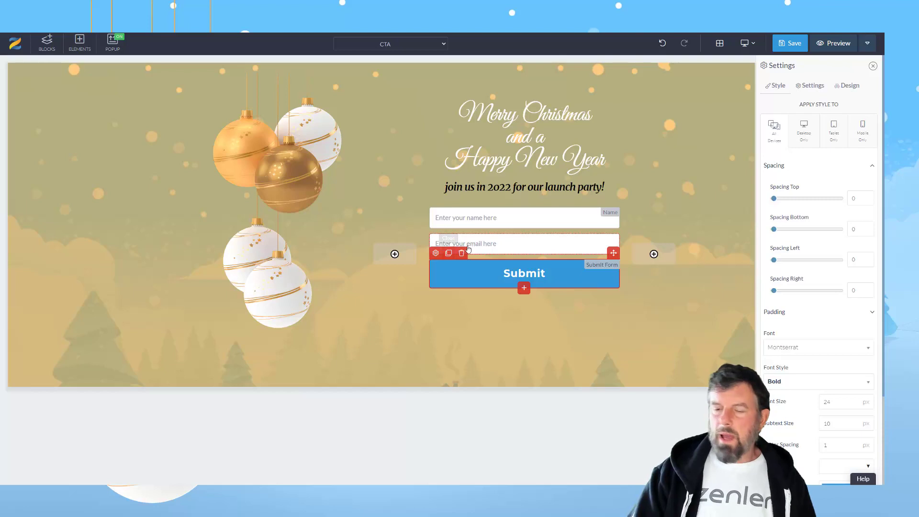
left_click(813, 90)
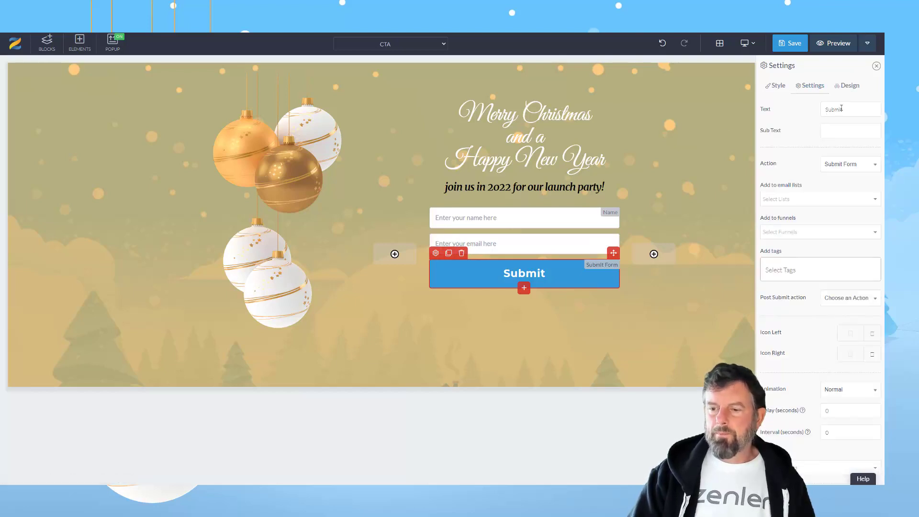
double_click(817, 110)
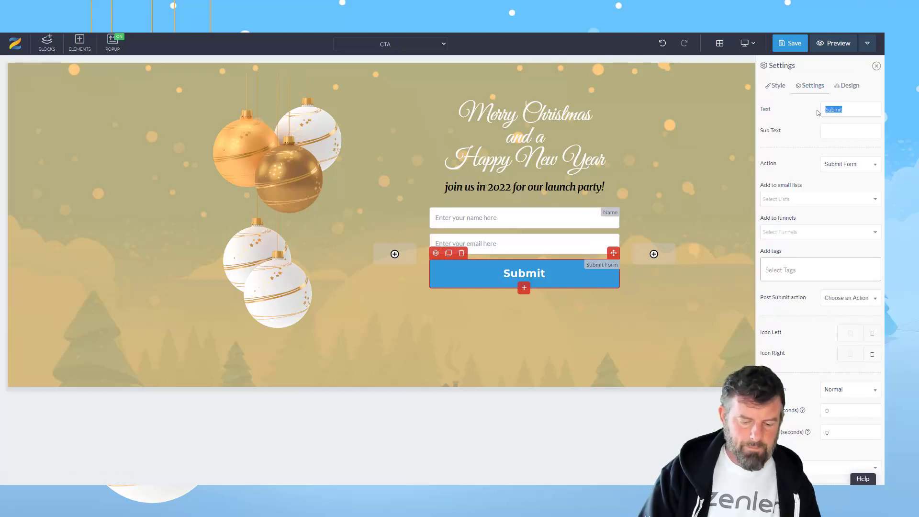
type("Joi")
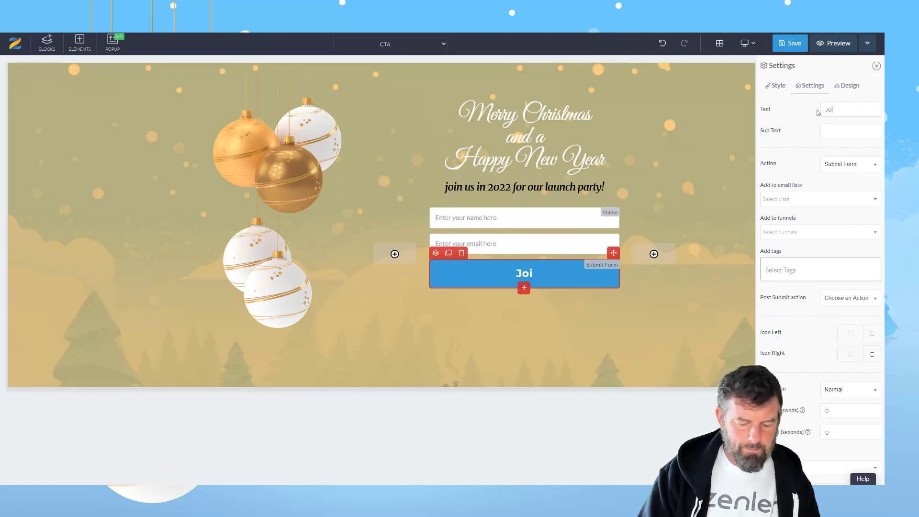
type(" our Launch")
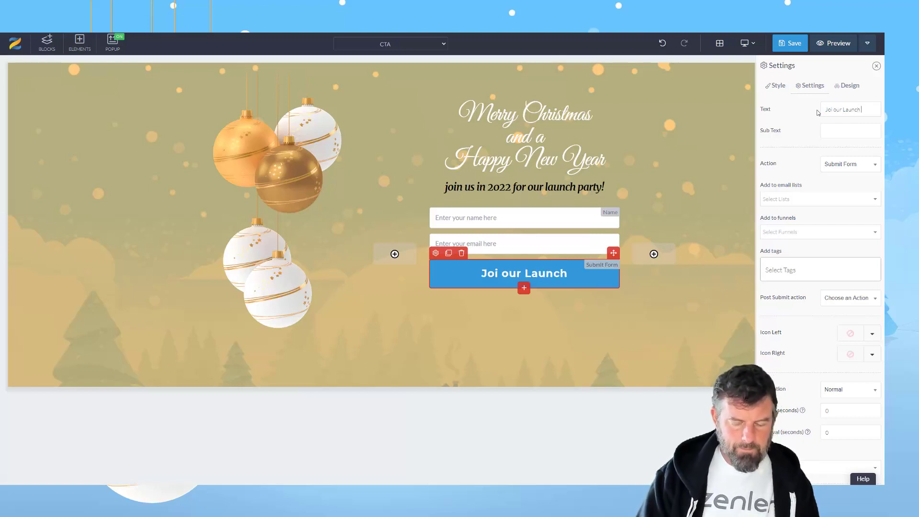
type(" Party")
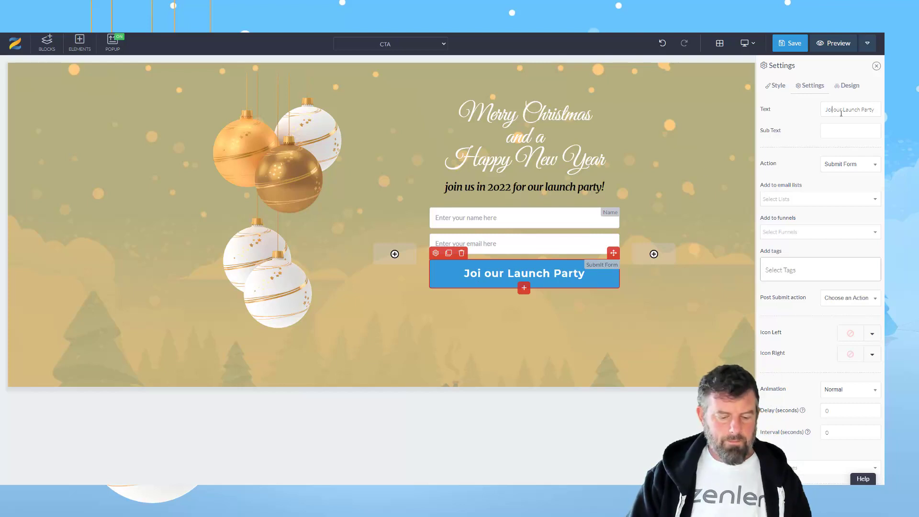
type("n")
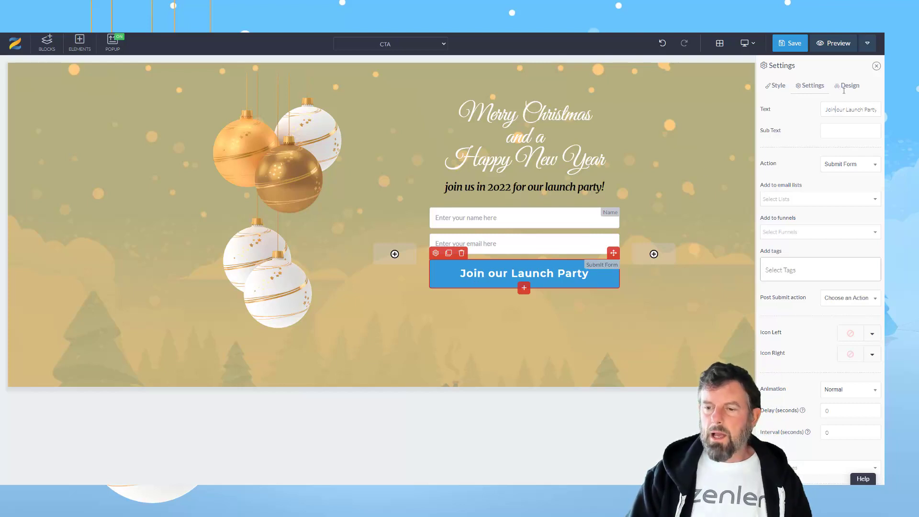
Step: Apply the Outline Button design to the form's submit button and set its font to Merriweather
left_click(846, 87)
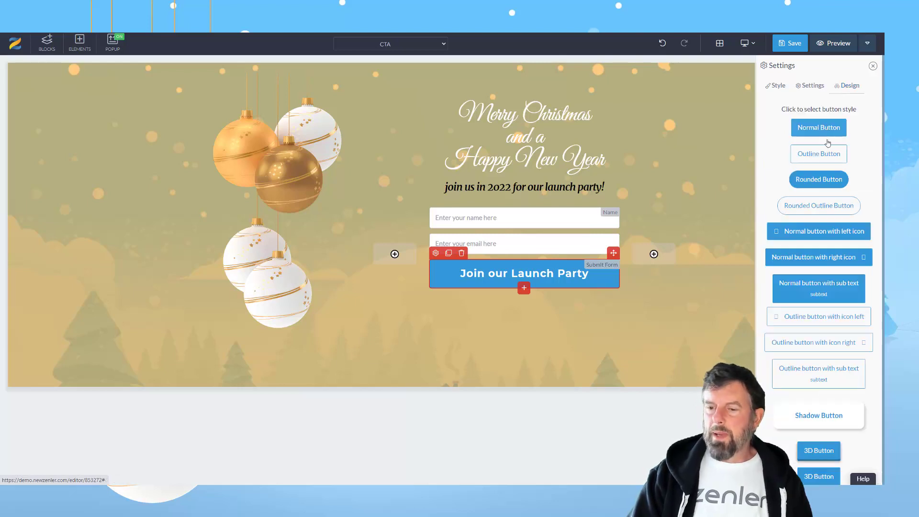
left_click(817, 156)
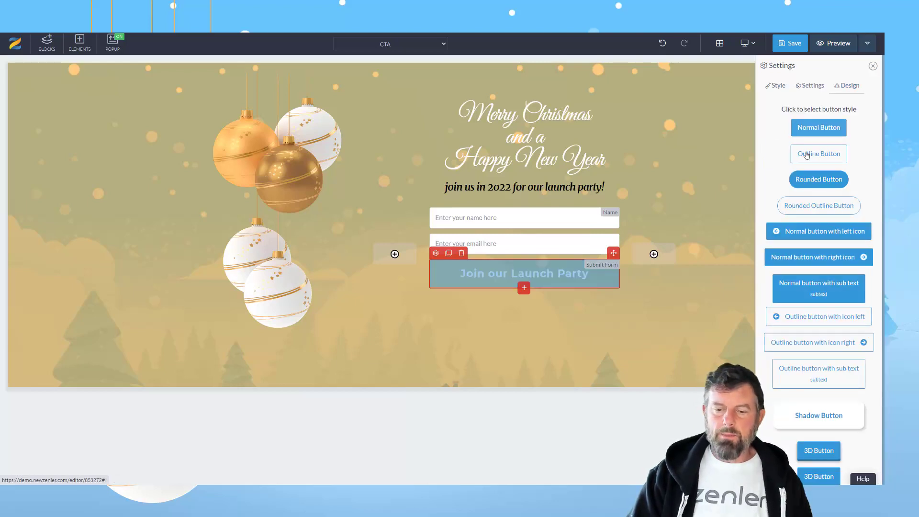
left_click(777, 88)
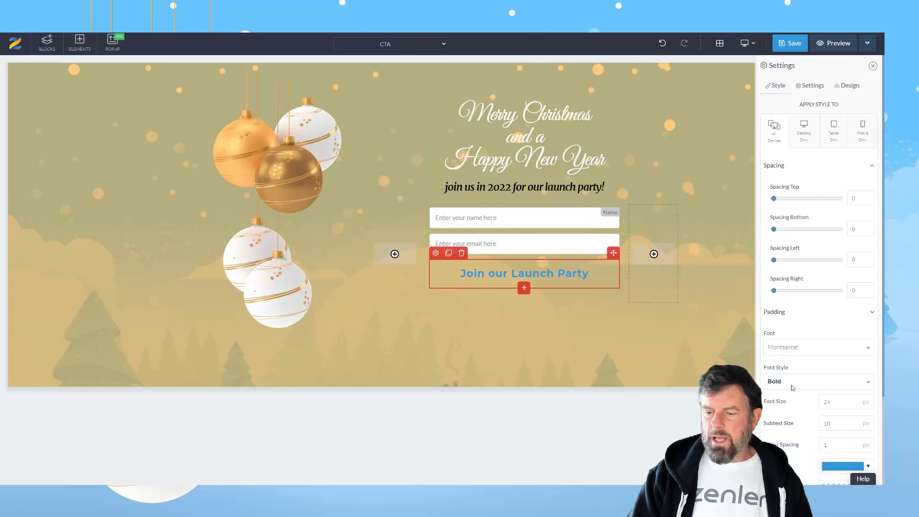
scroll(783, 348, "down", 3)
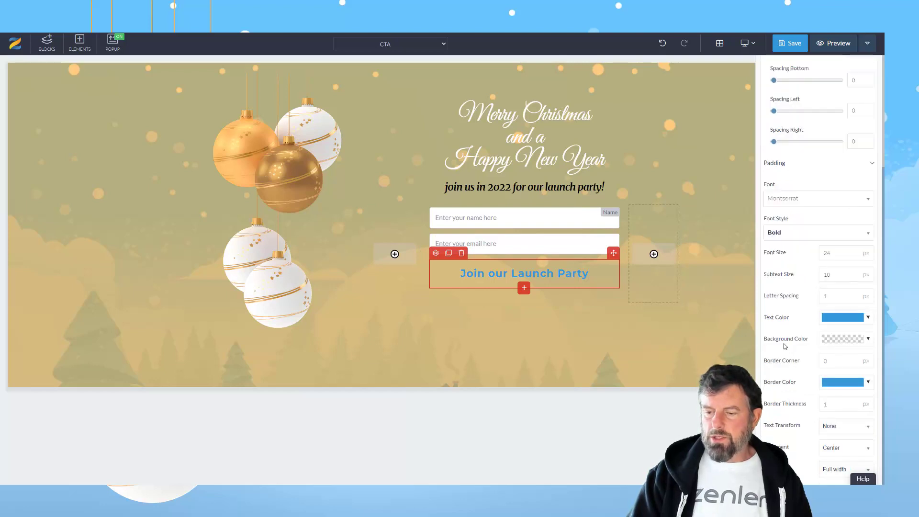
left_click(787, 203)
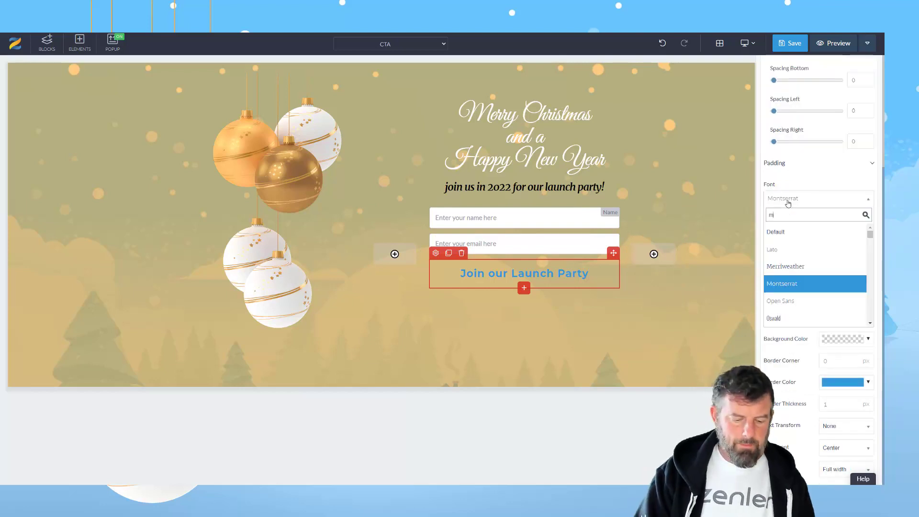
type("me")
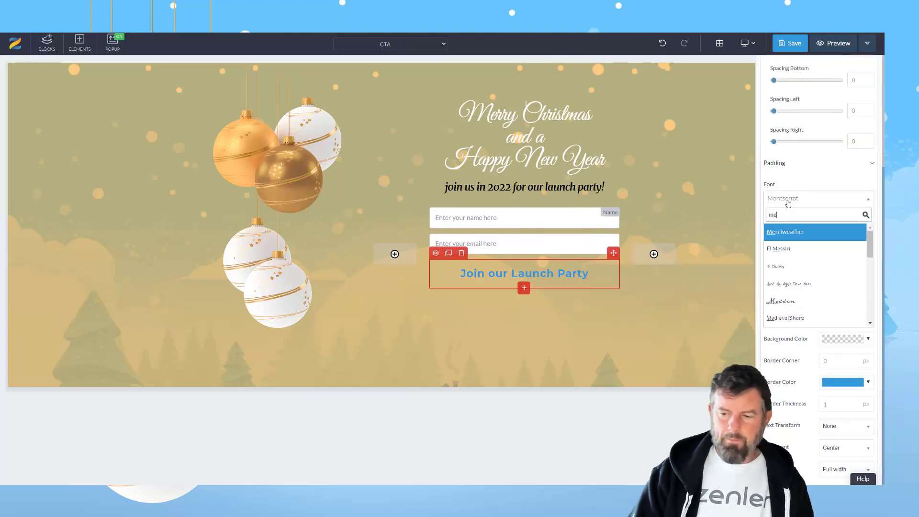
left_click(786, 232)
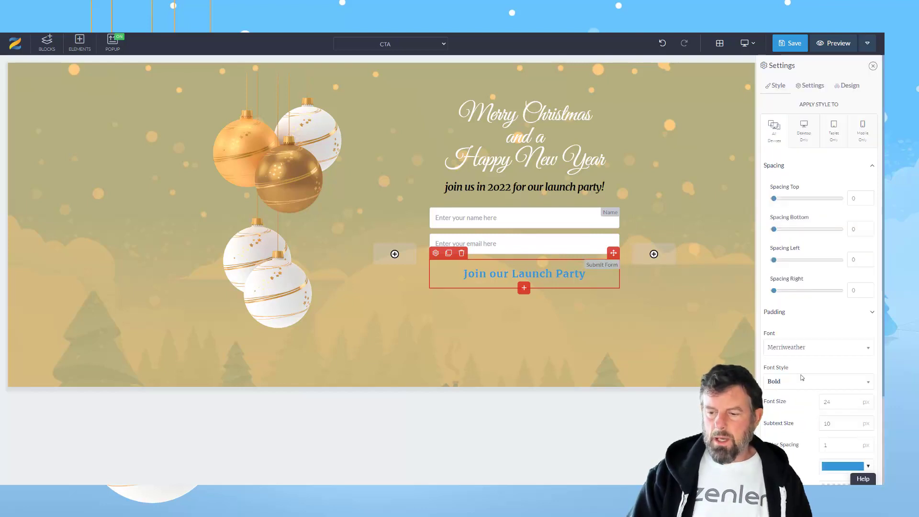
Step: Set the submit button's font size to 20 px and its text color to white
scroll(794, 306, "down", 3)
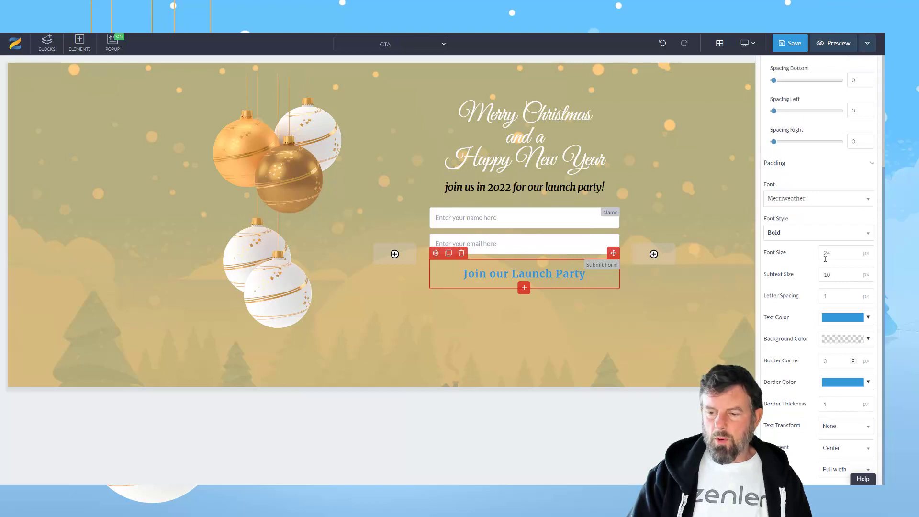
double_click(842, 252)
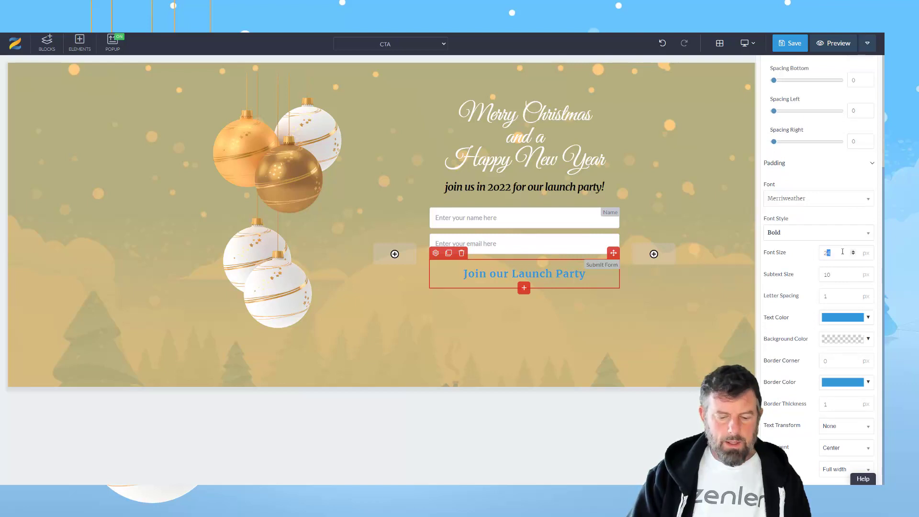
type("20")
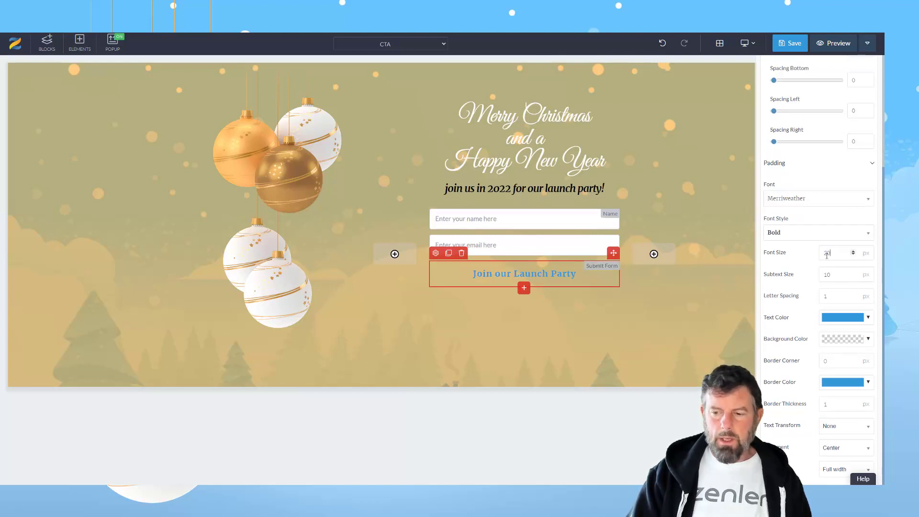
left_click(867, 318)
left_click(793, 330)
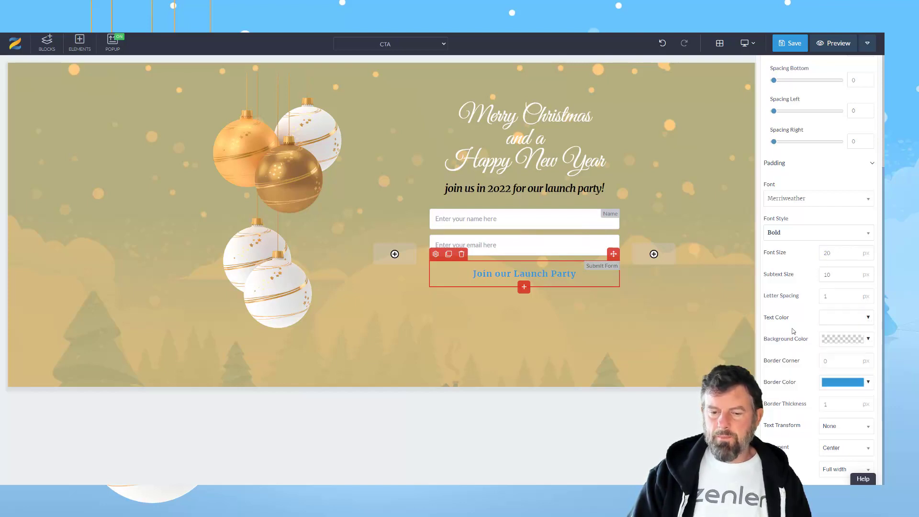
Step: Give the submit button a white border 3 px thick with an 8 px border corner
left_click(867, 382)
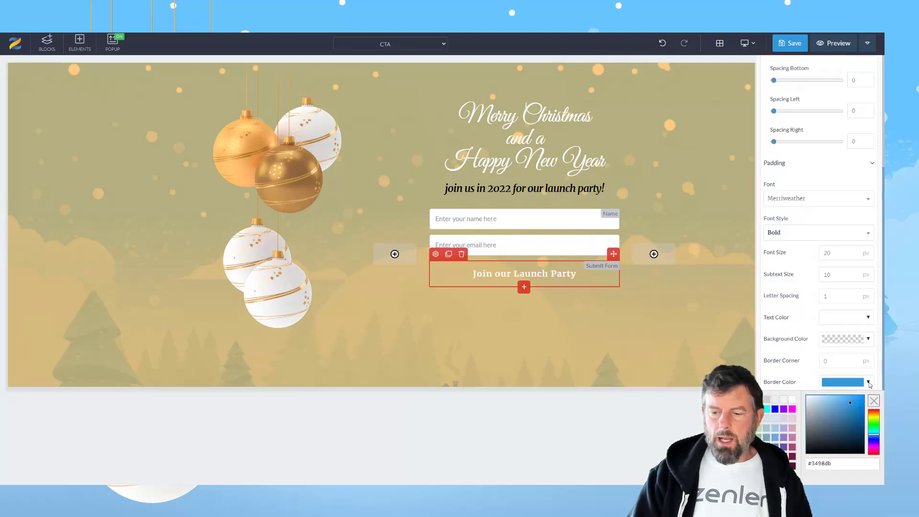
left_click(793, 403)
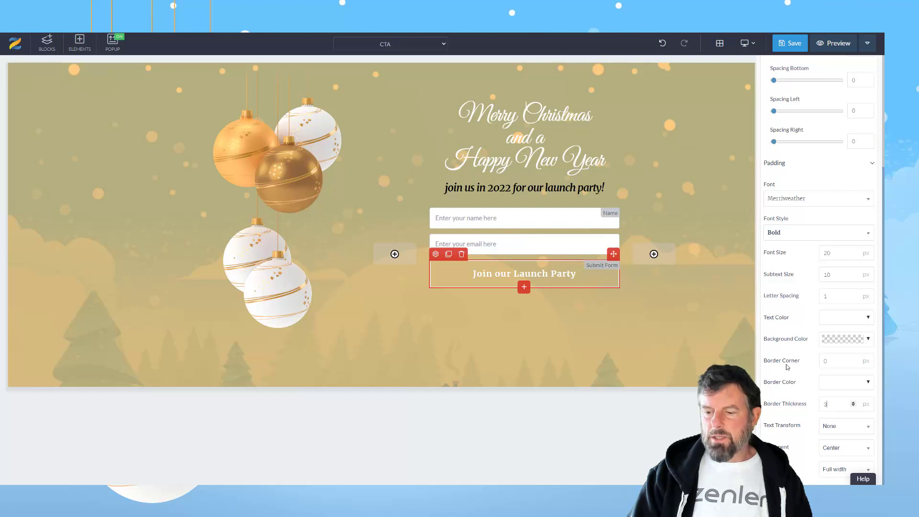
double_click(822, 362)
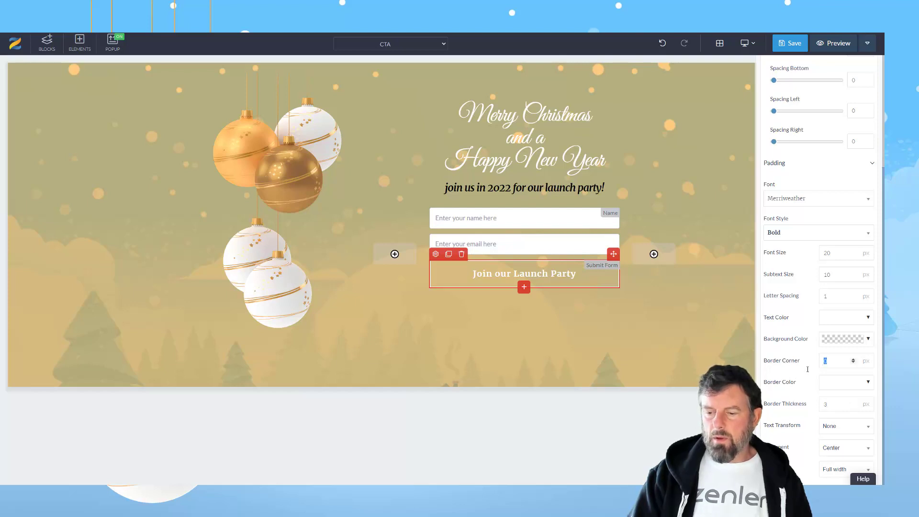
type("5")
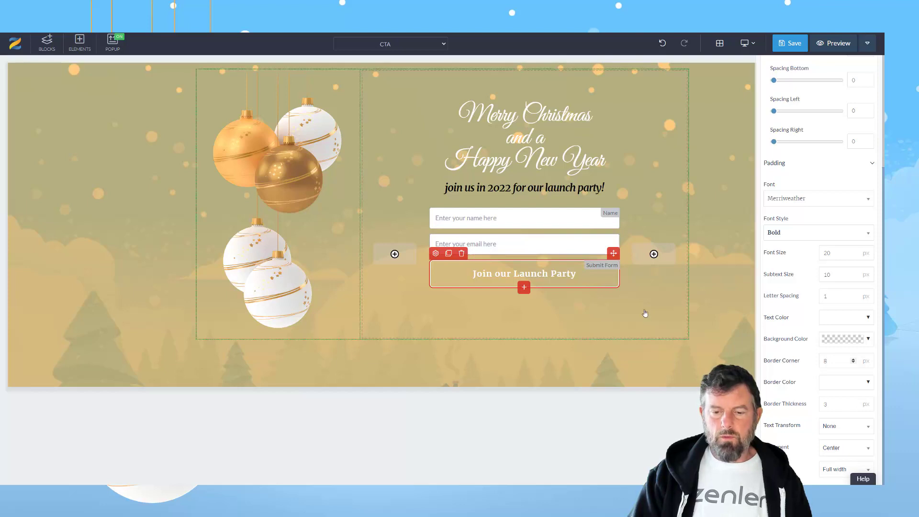
Step: Set the submit button's top and bottom padding to 10 each
left_click(872, 169)
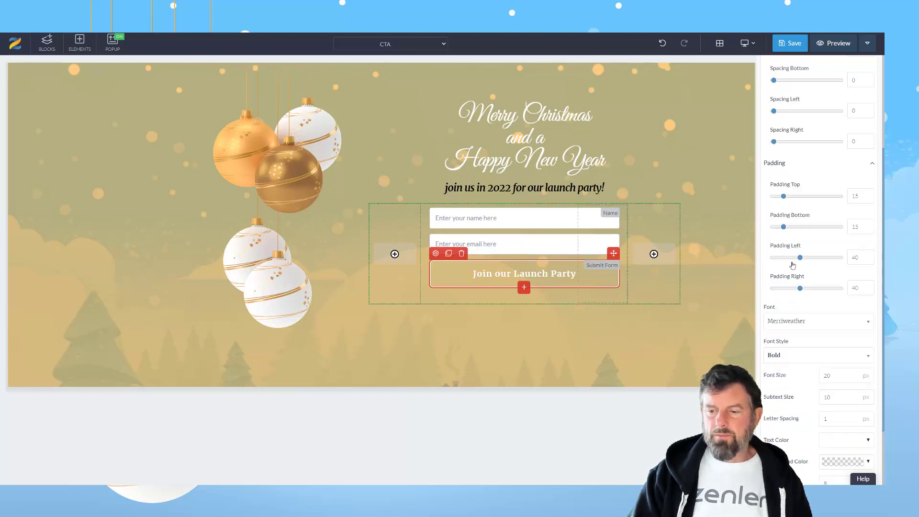
double_click(856, 194)
type("10")
left_click(853, 227)
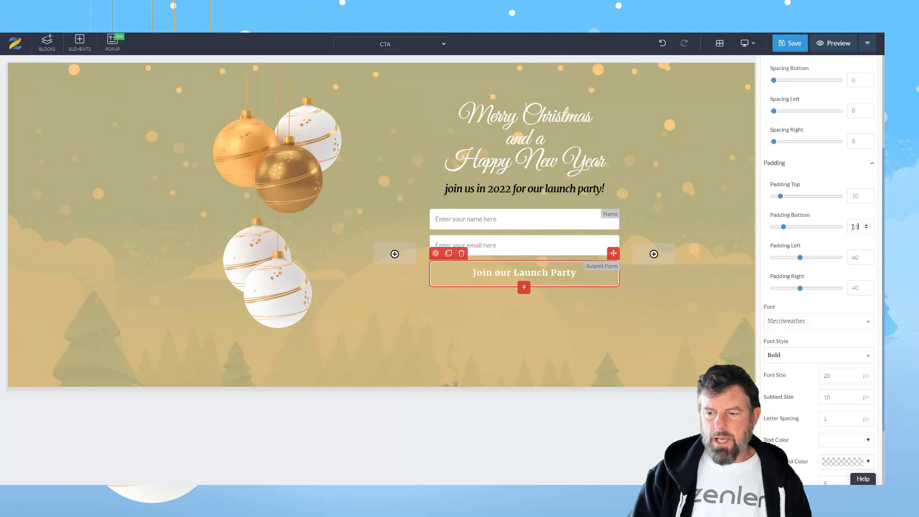
type("1")
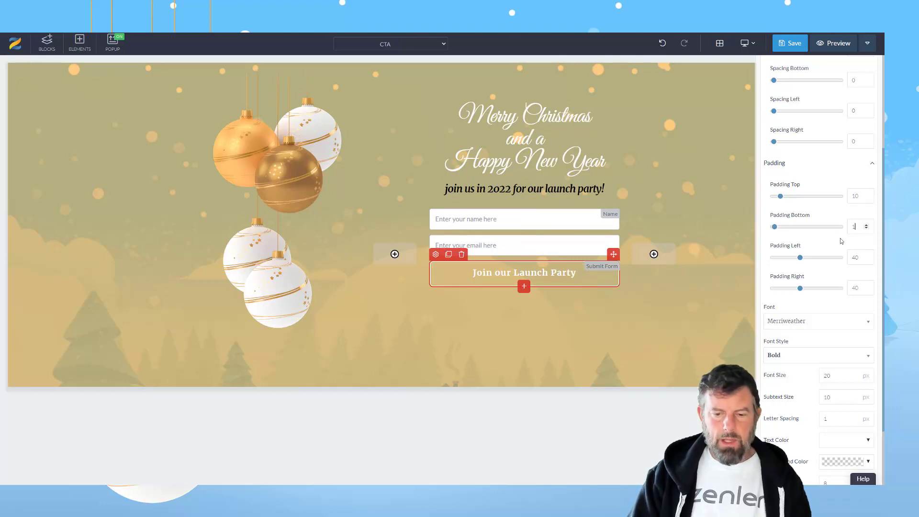
type("0")
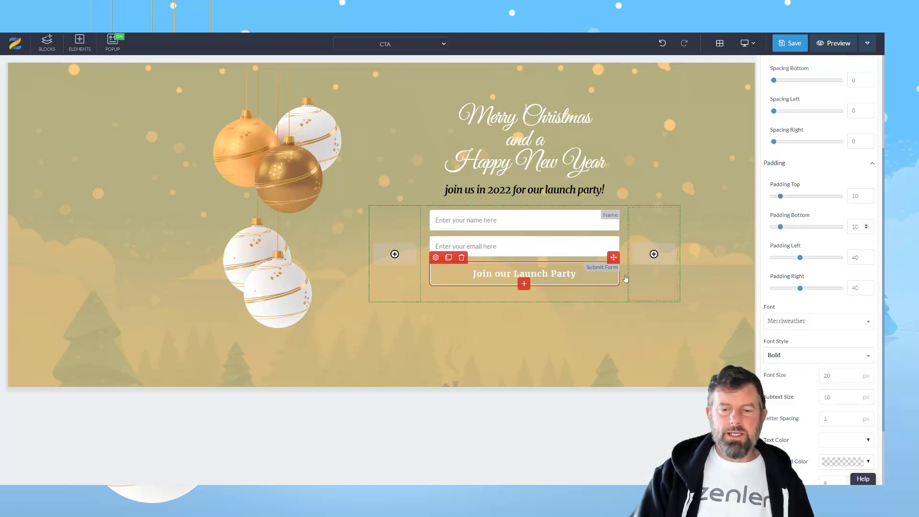
Step: Add the tag XMAS2022 to the submit button's form action and remove the blank tag beside it
scroll(841, 146, "up", 3)
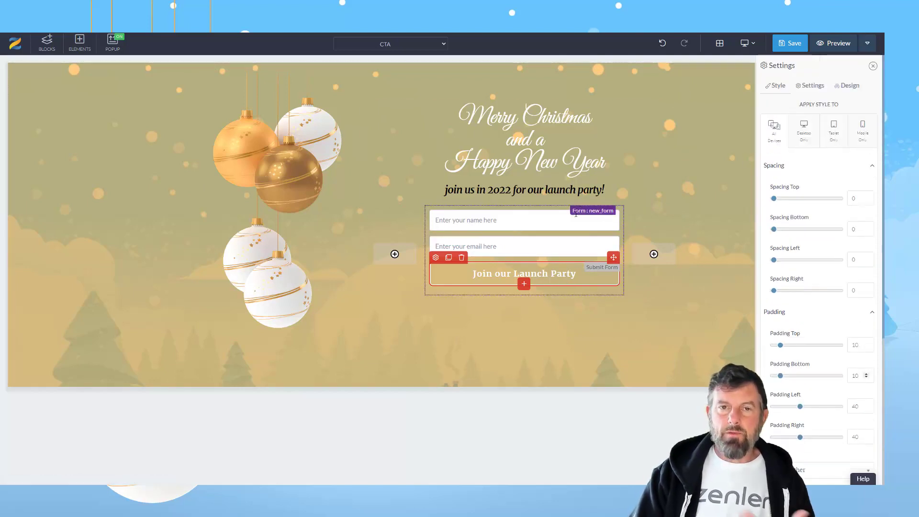
left_click(815, 88)
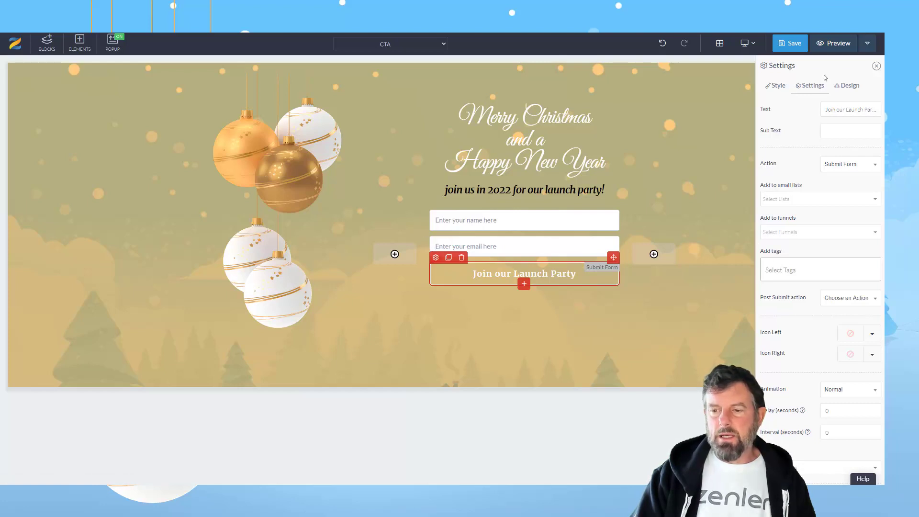
left_click(806, 257)
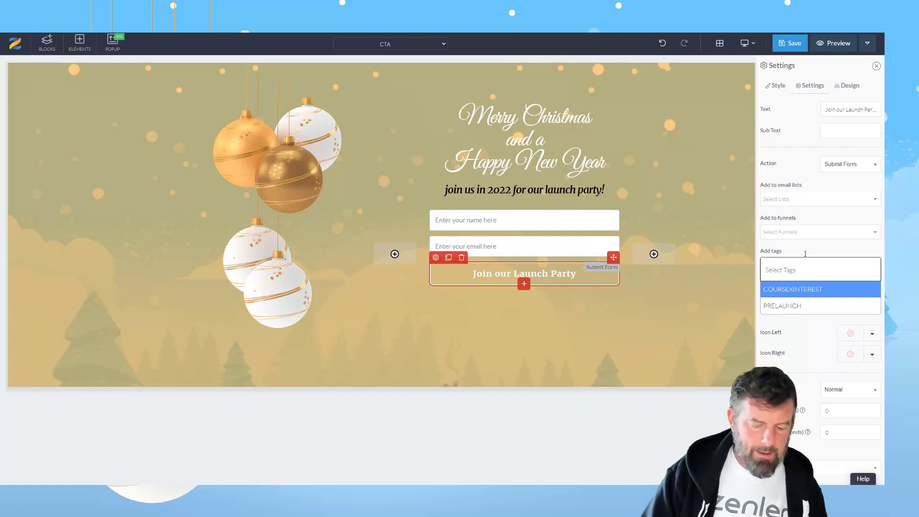
type("xmas")
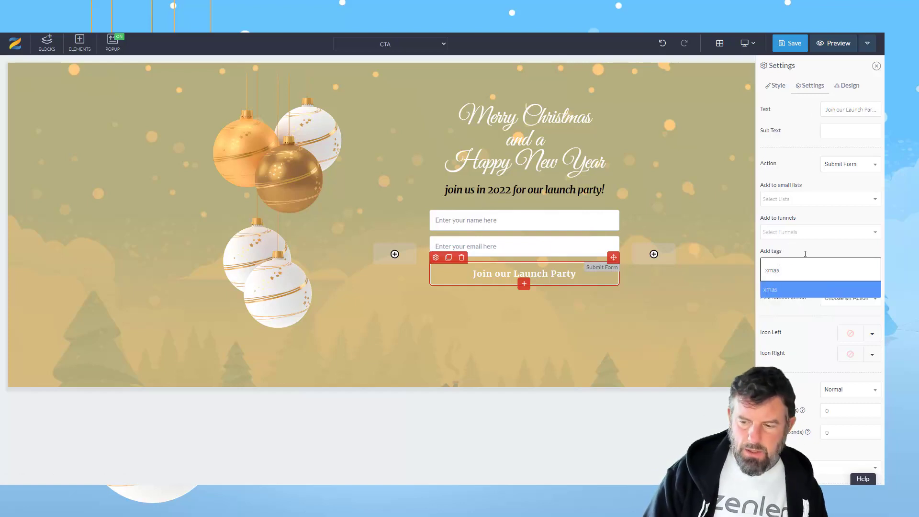
key("BackSpace")
key("BackSpace")
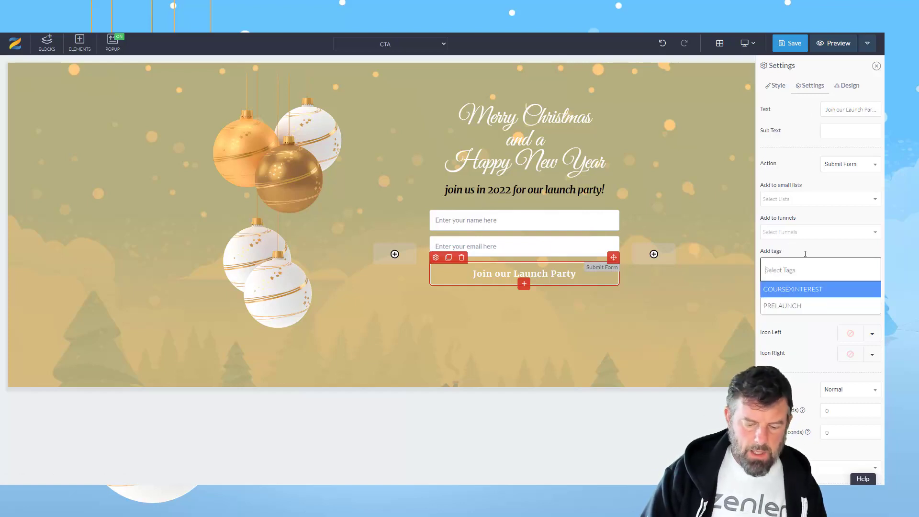
type("XMAS20")
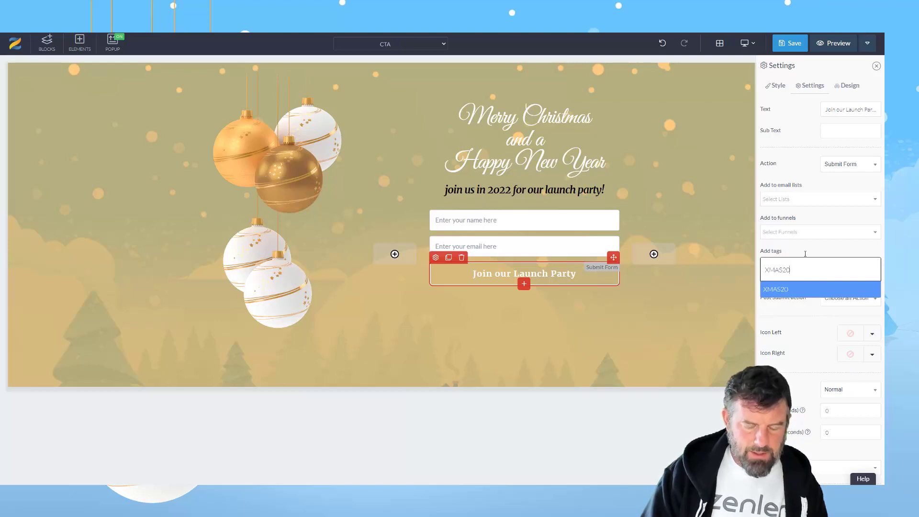
type("22")
key("Return")
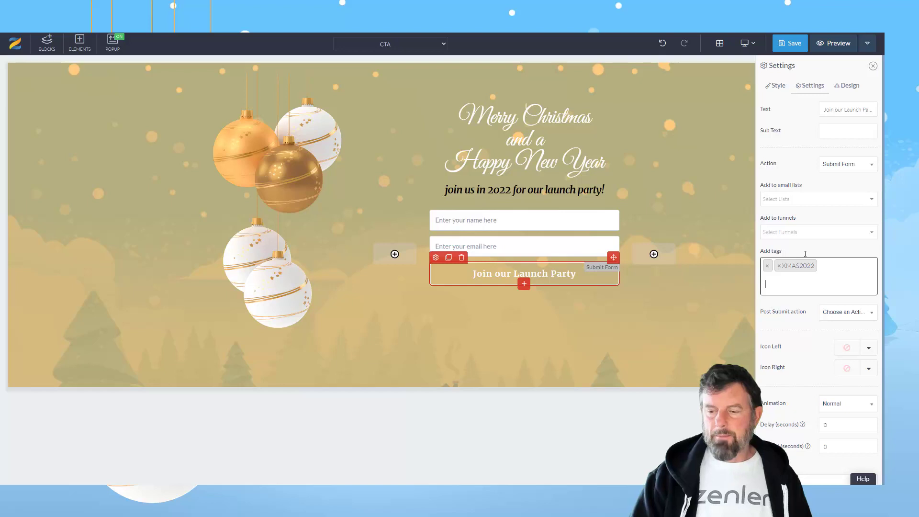
left_click(766, 268)
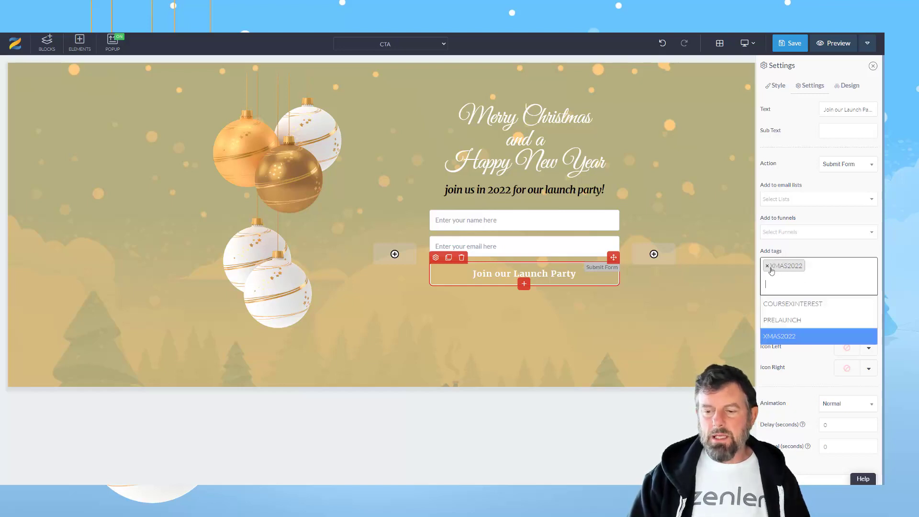
Step: Save the page, accept its SEO settings with search results display left on, and open the page preview
left_click(818, 251)
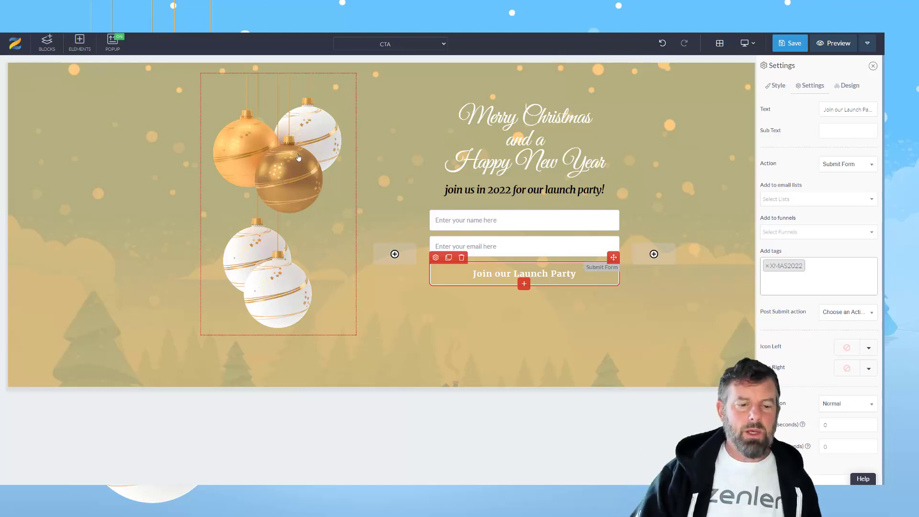
left_click(792, 44)
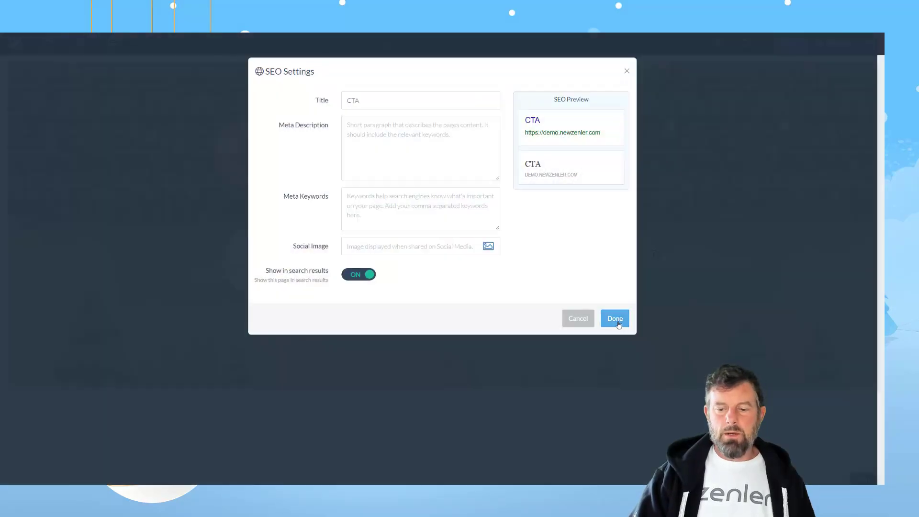
left_click(615, 318)
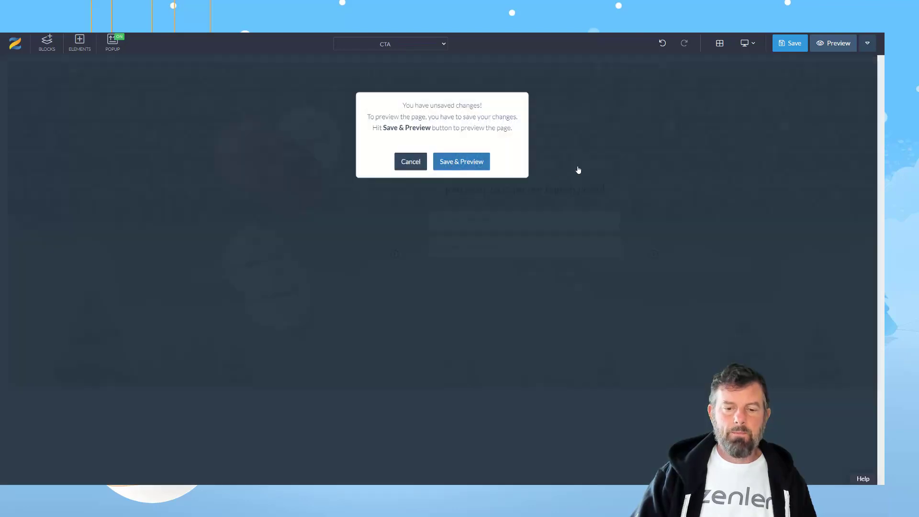
key("Return")
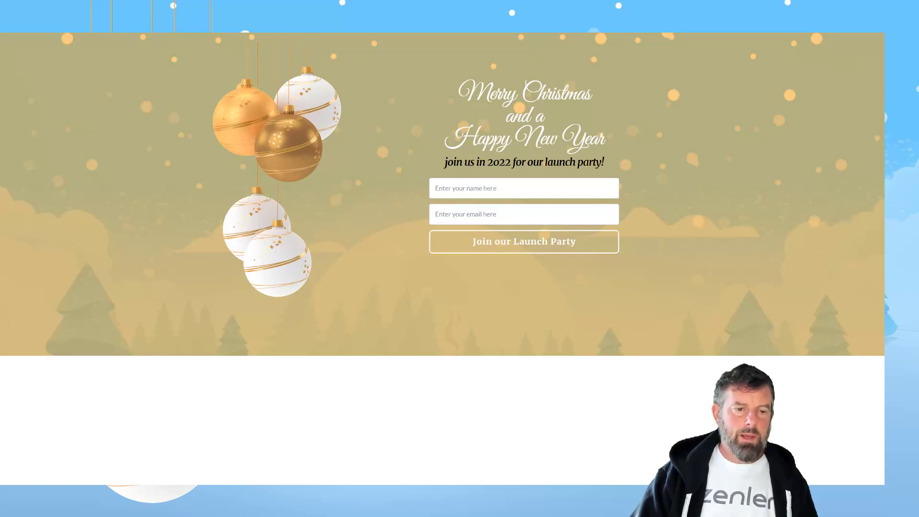
Step: Set the baubles image's top spacing to -22 in the editor, save the page and refresh the preview
key("ctrl+shift+Tab")
left_click(305, 139)
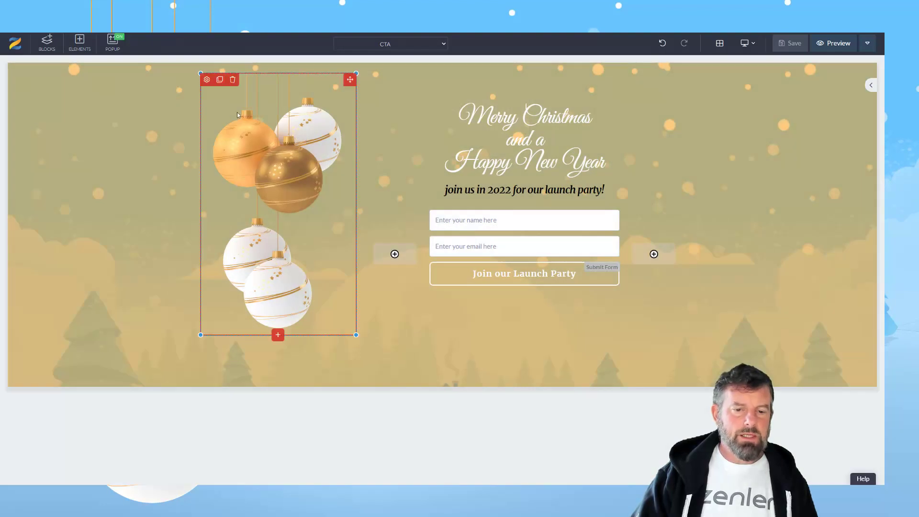
left_click(206, 80)
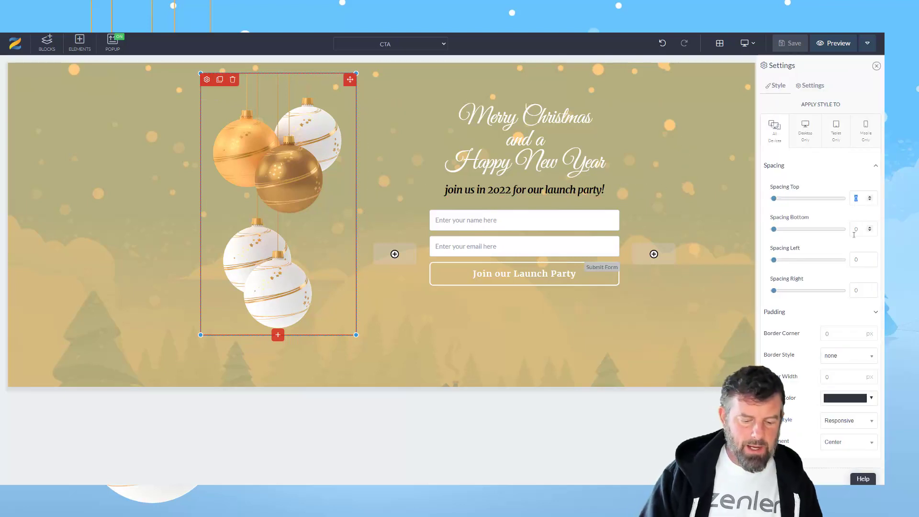
type("-15")
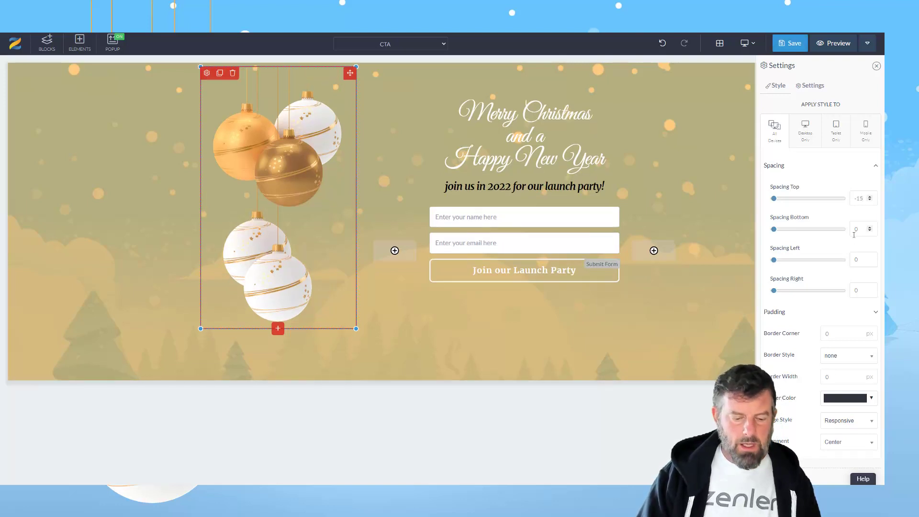
key("BackSpace")
key("BackSpace")
type("20")
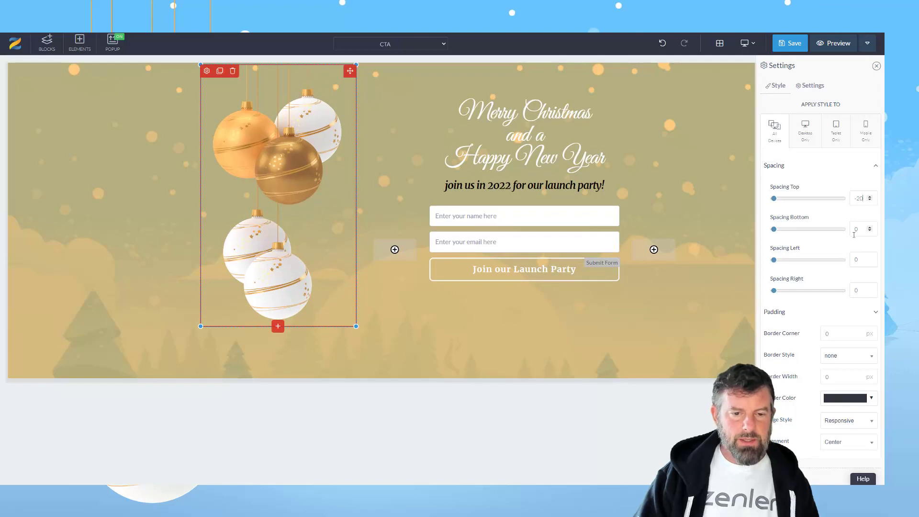
key("BackSpace")
type("2")
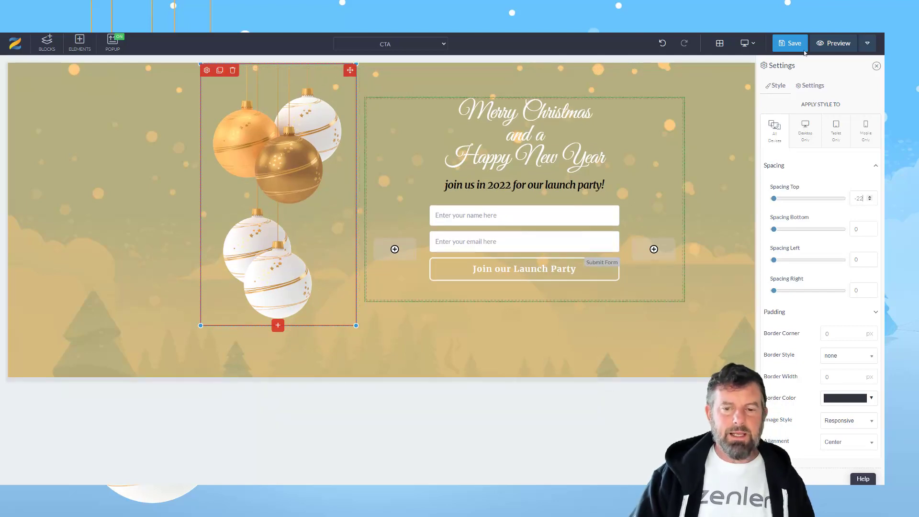
left_click(791, 44)
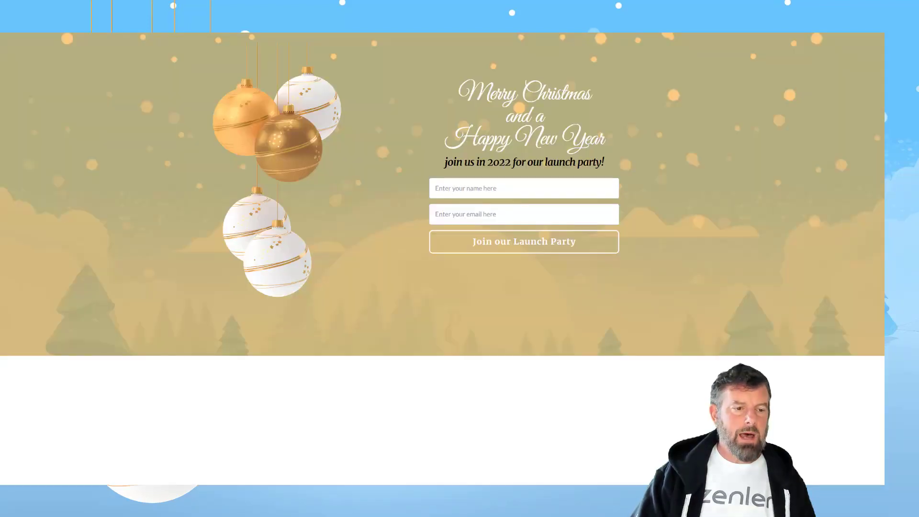
key("F5")
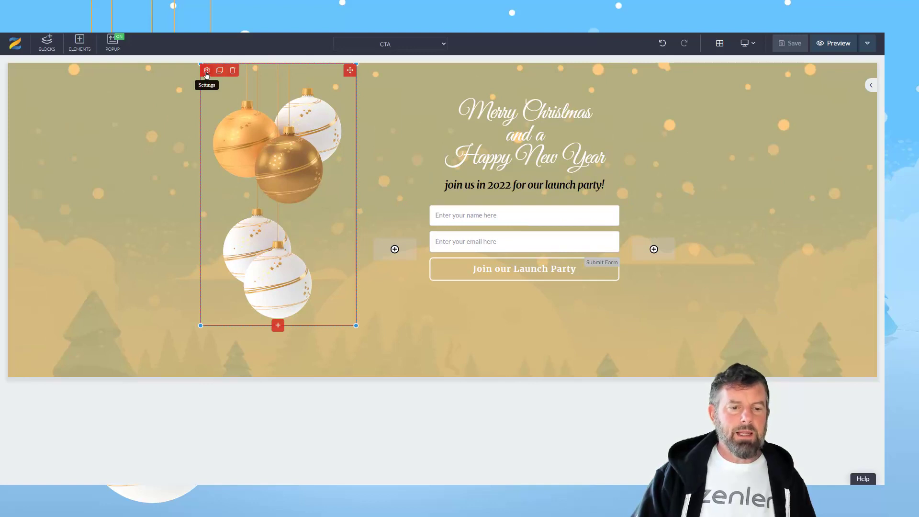
Step: Give the baubles image the Slide Down In animation
left_click(207, 71)
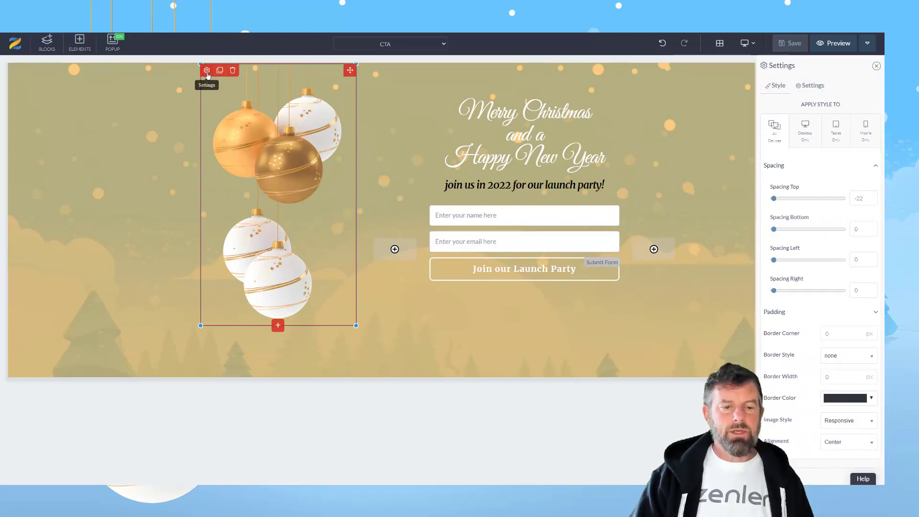
left_click(813, 86)
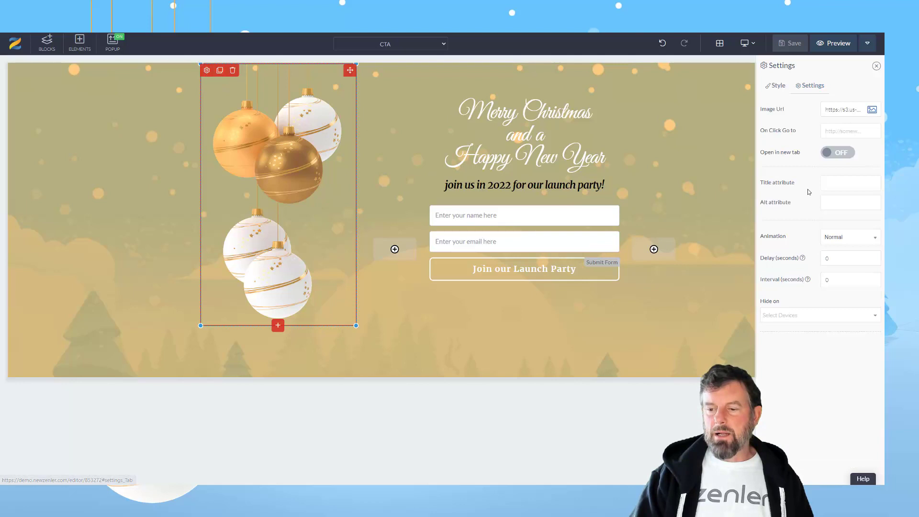
left_click(850, 238)
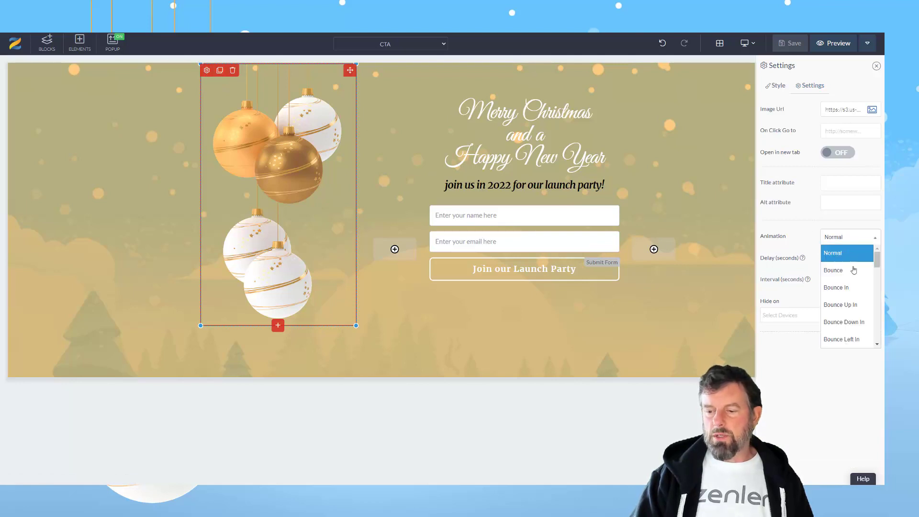
scroll(851, 273, "down", 3)
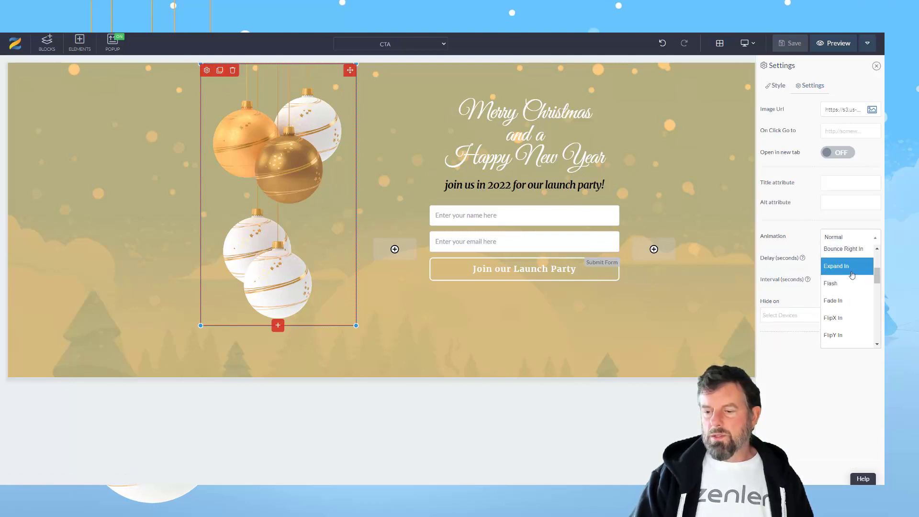
scroll(851, 275, "down", 1)
scroll(851, 274, "down", 1)
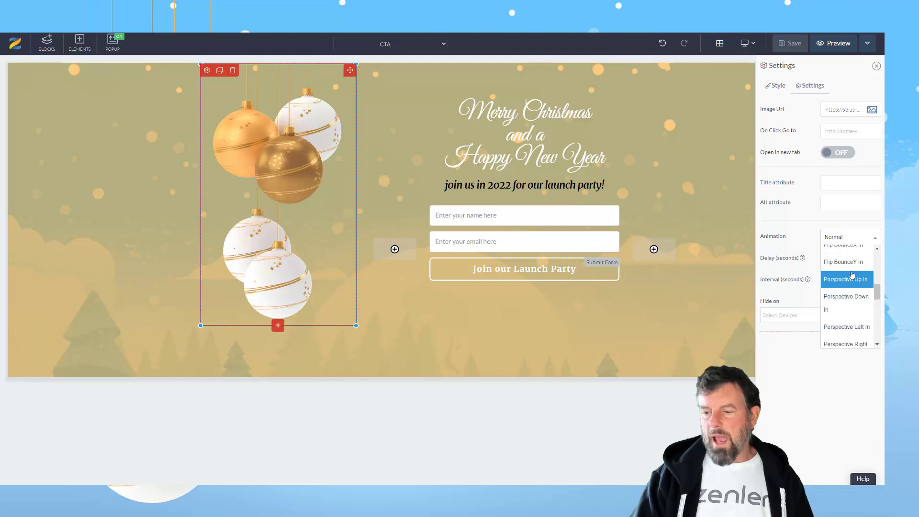
scroll(852, 274, "down", 1)
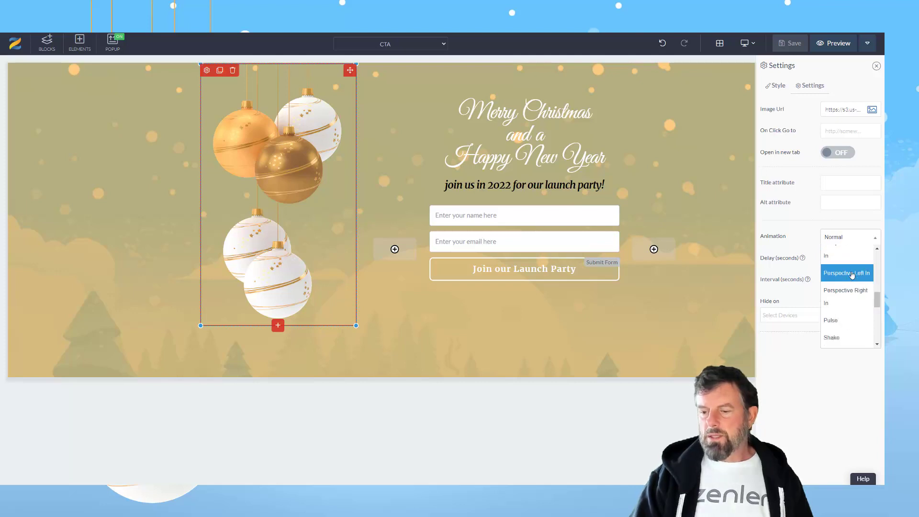
scroll(852, 274, "down", 1)
scroll(852, 275, "down", 1)
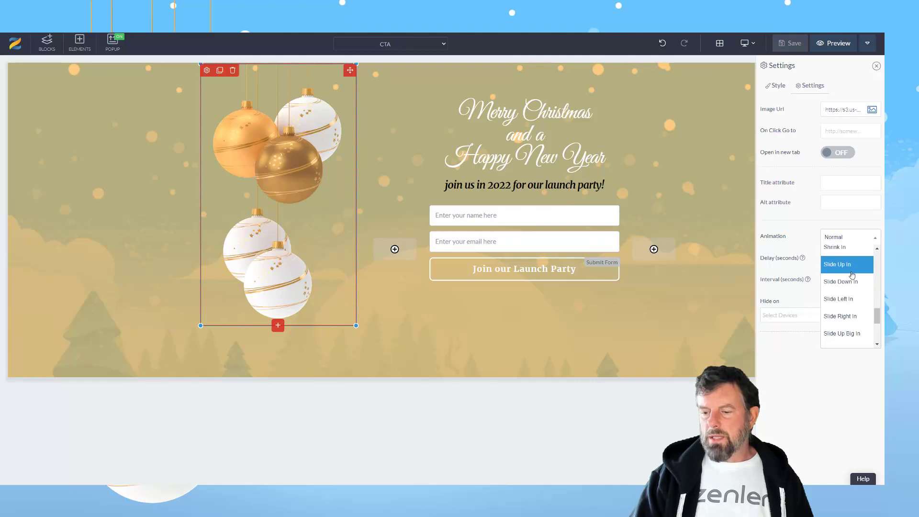
left_click(843, 284)
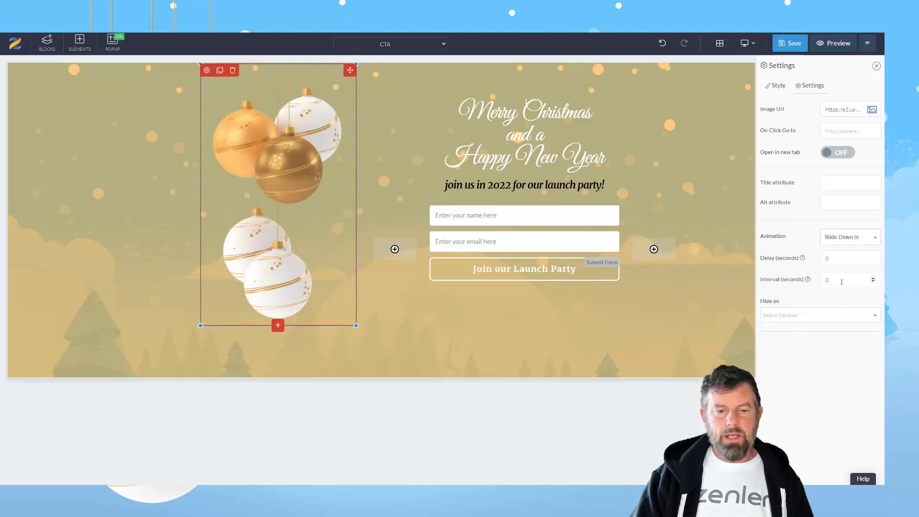
Step: Give the Join our Launch Party button the Pulse animation with an interval of 3 seconds and save the page
left_click(489, 271)
left_click(435, 250)
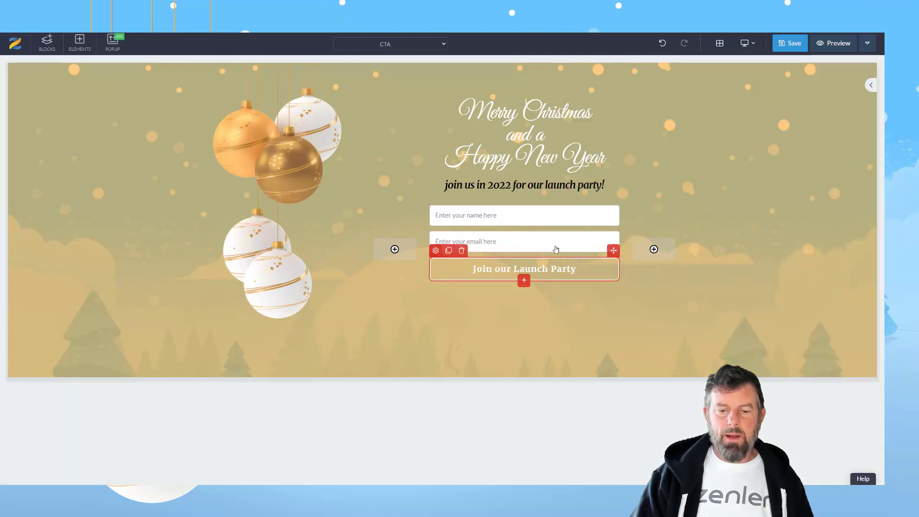
left_click(809, 86)
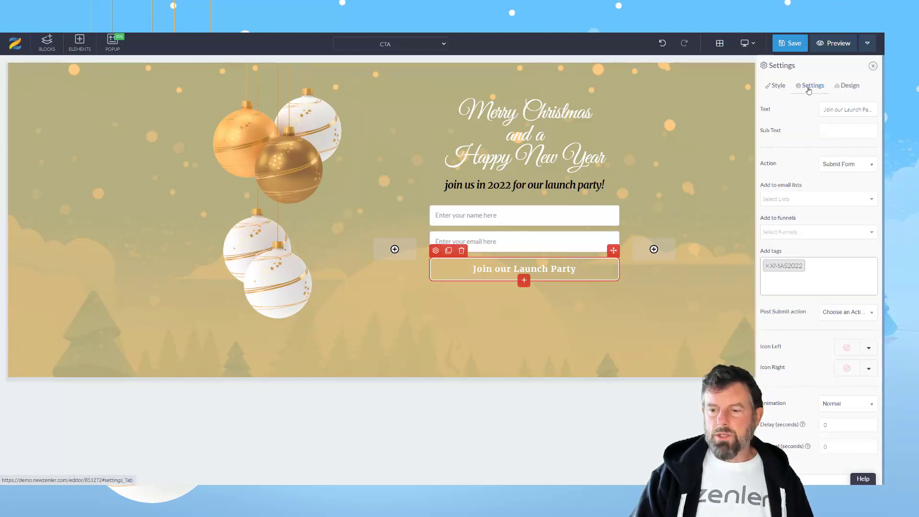
scroll(776, 411, "down", 1)
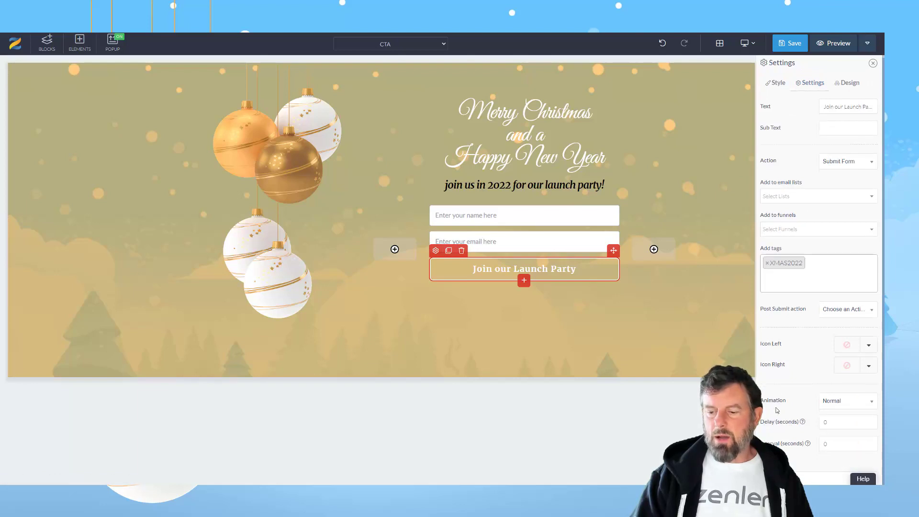
left_click(861, 404)
scroll(841, 431, "down", 5)
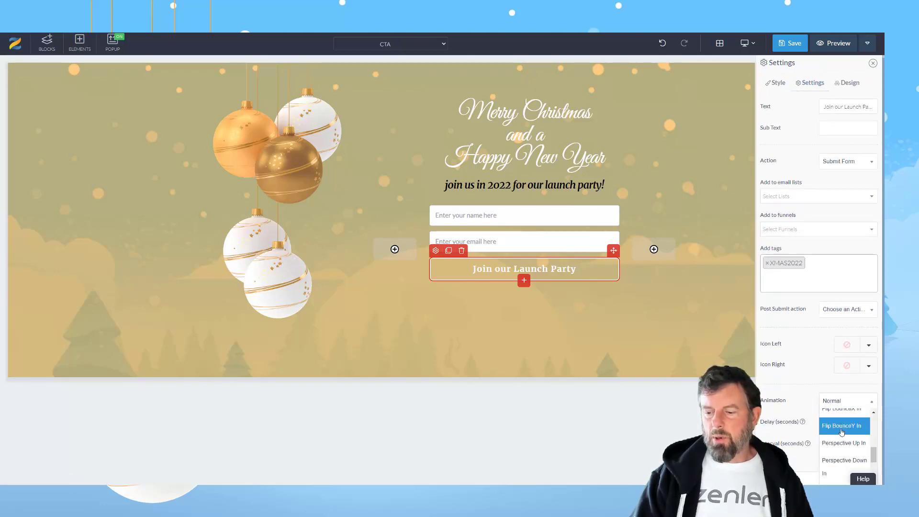
scroll(842, 432, "down", 1)
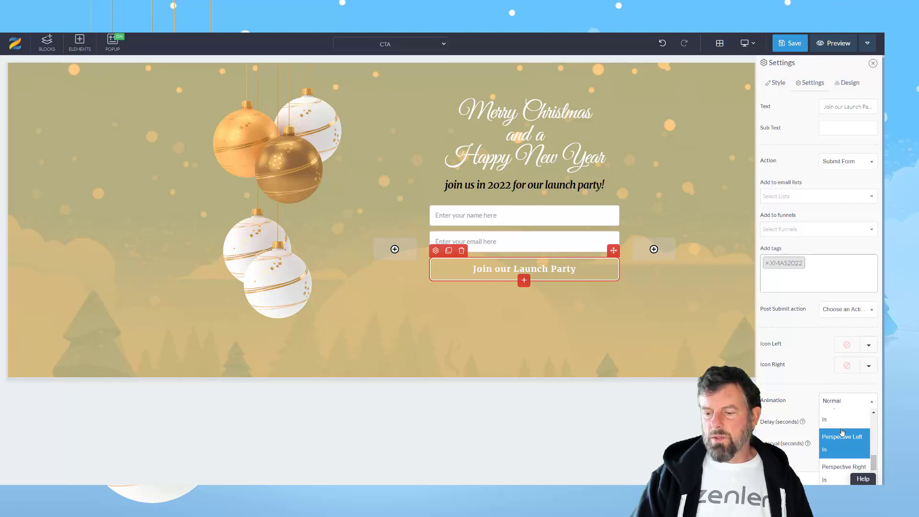
scroll(841, 432, "down", 2)
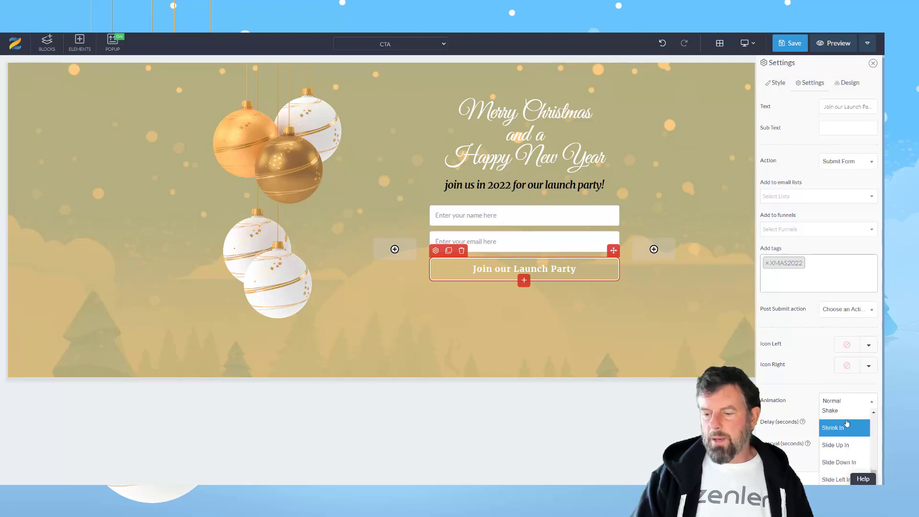
scroll(845, 426, "up", 2)
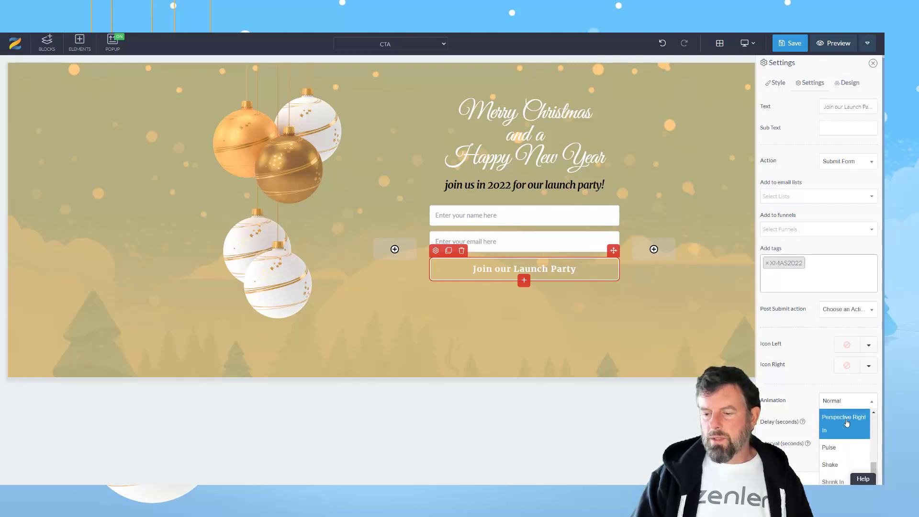
left_click(835, 450)
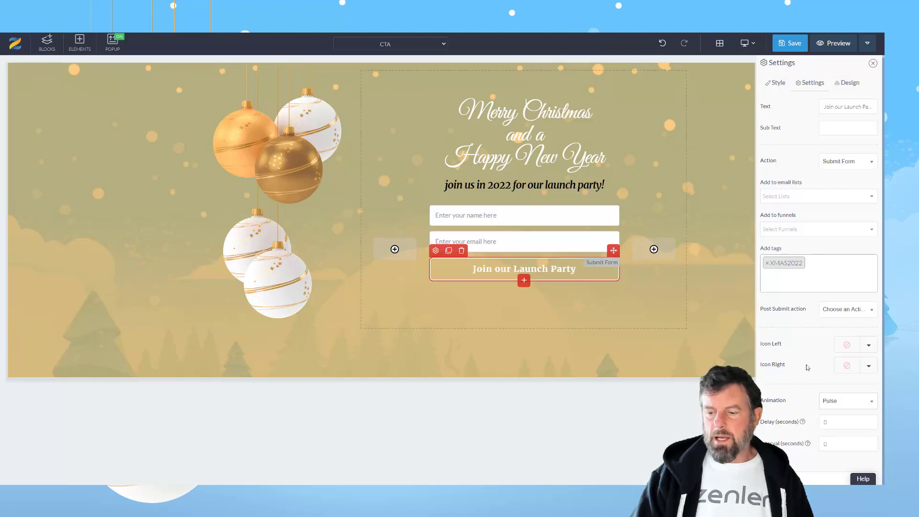
double_click(825, 443)
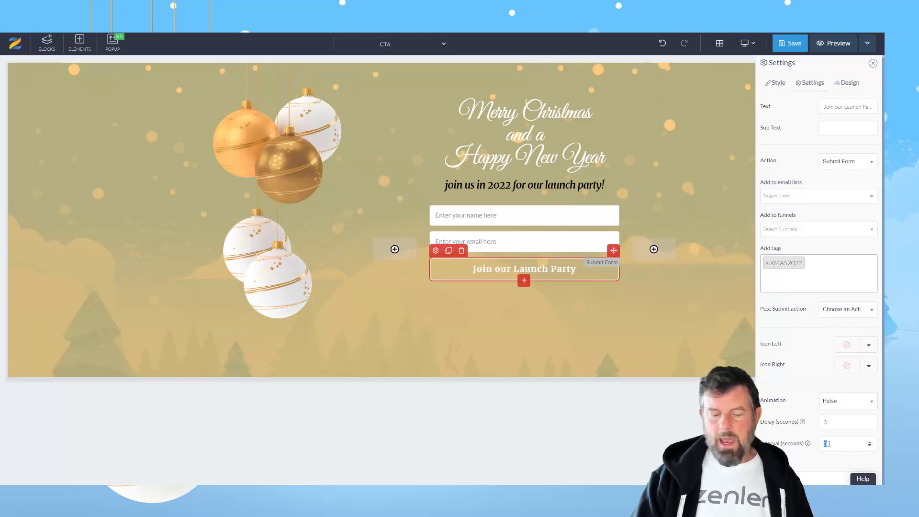
type("3")
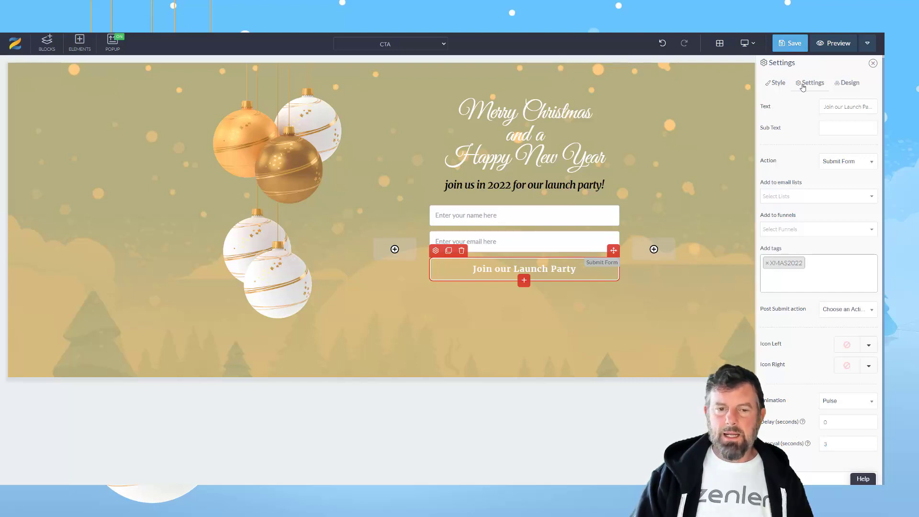
key("ctrl+s")
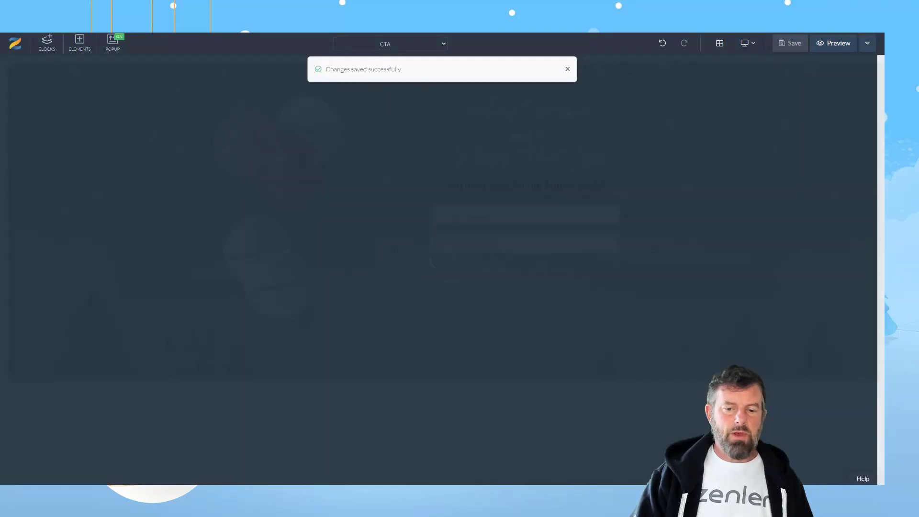
Step: Preview the page in a browser window narrowed to mobile width and examine how the baubles, headings and form stack
key("ctrl+Tab")
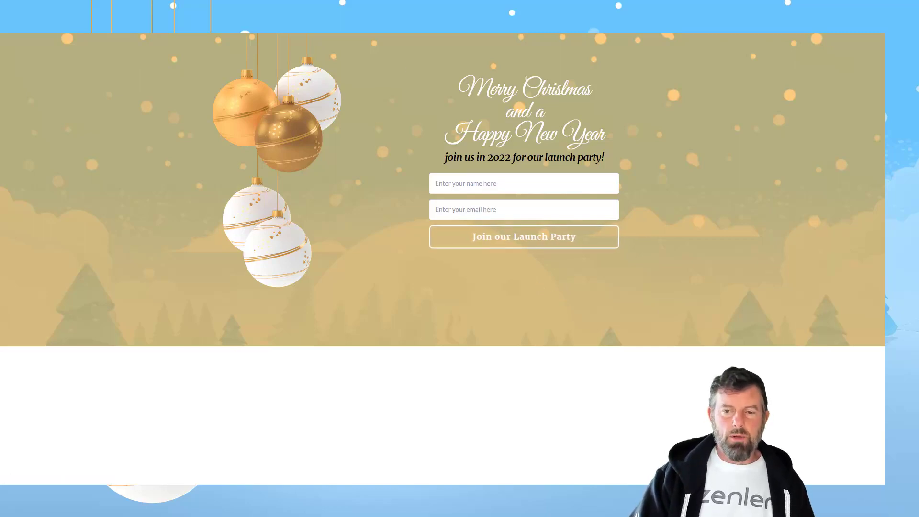
key("F11")
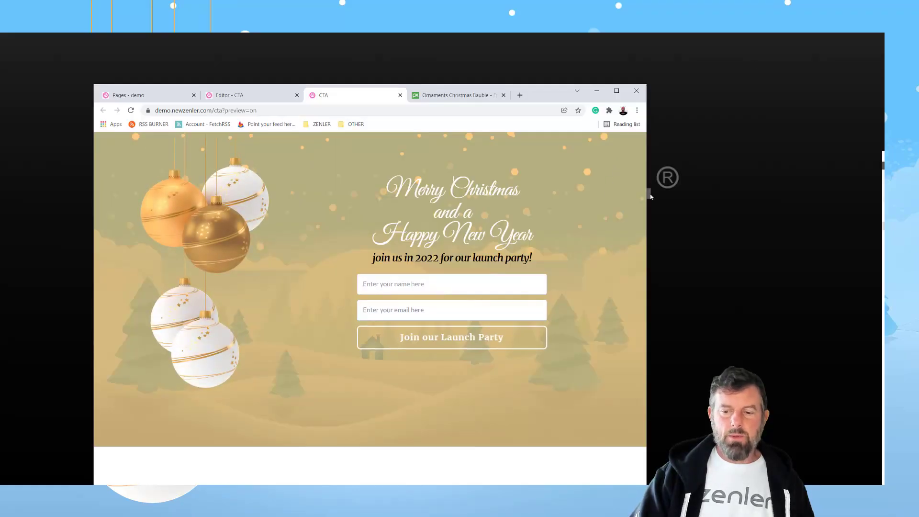
left_click_drag(647, 198, 485, 198)
scroll(409, 216, "down", 4)
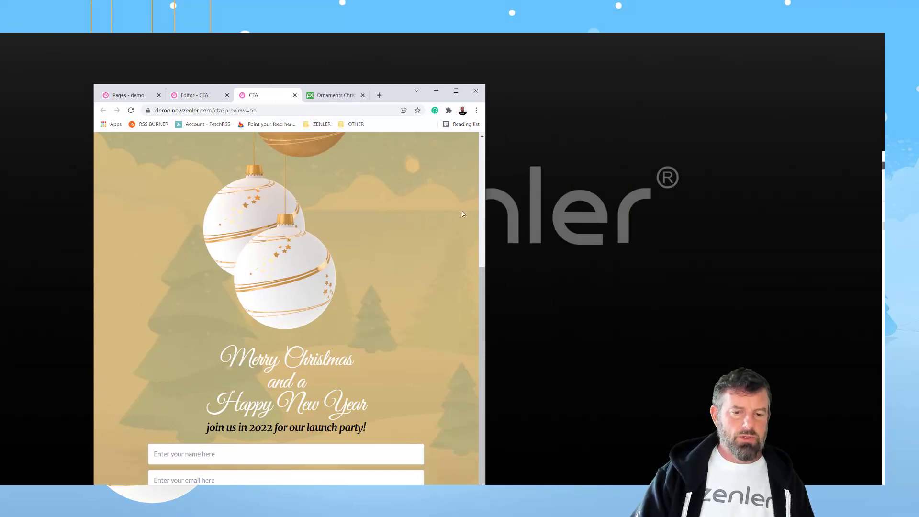
left_click_drag(403, 95, 451, 17)
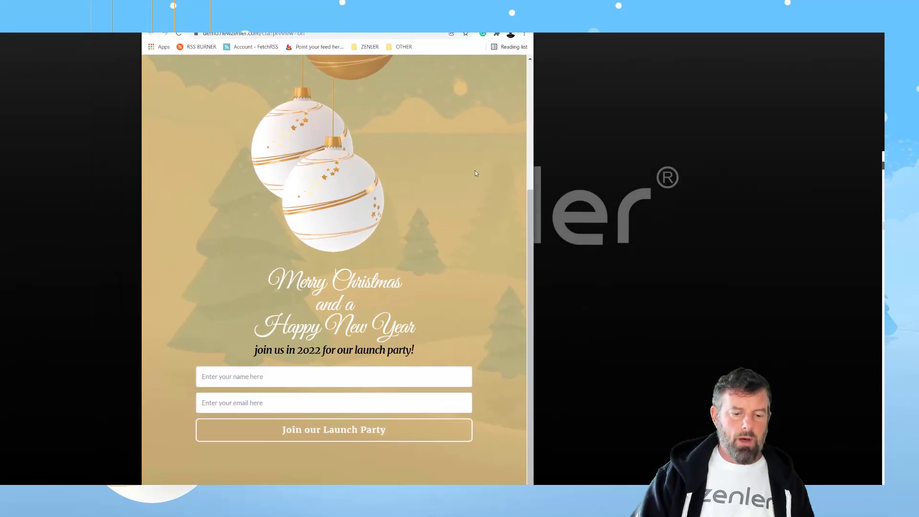
scroll(475, 173, "up", 2)
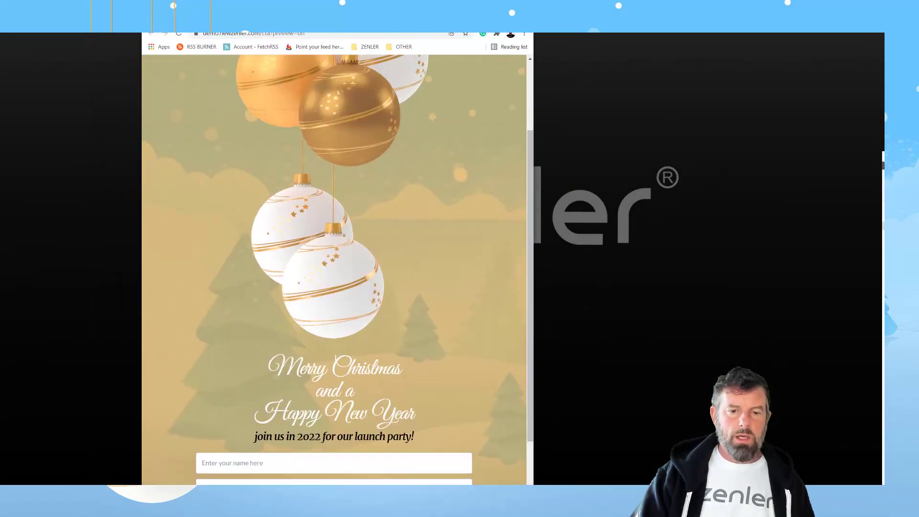
Step: Return to the page editor and save the Christmas block as a template titled CHRISTMAS CTA
left_click(500, 14)
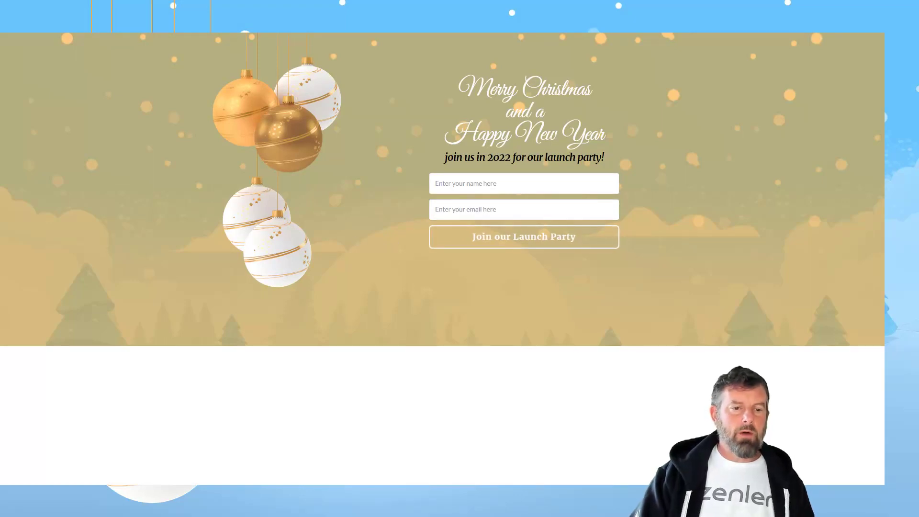
left_click(268, 4)
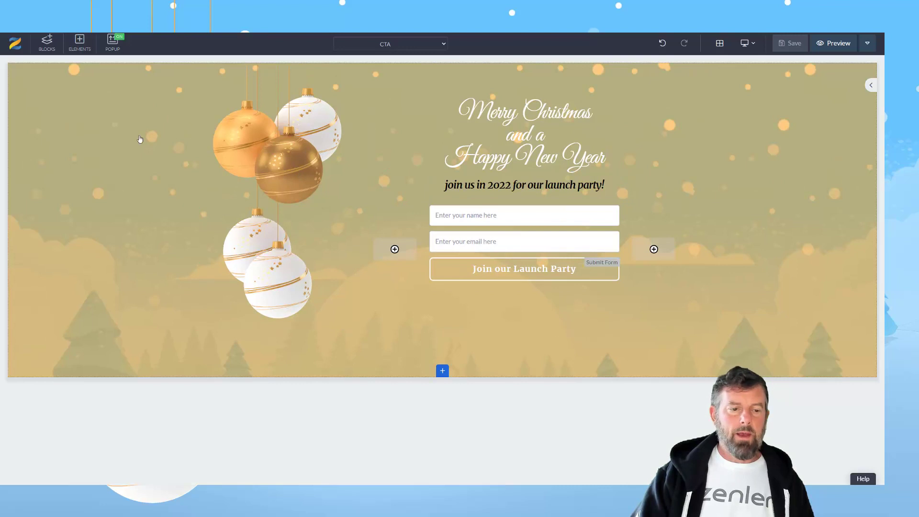
left_click(87, 141)
left_click(42, 71)
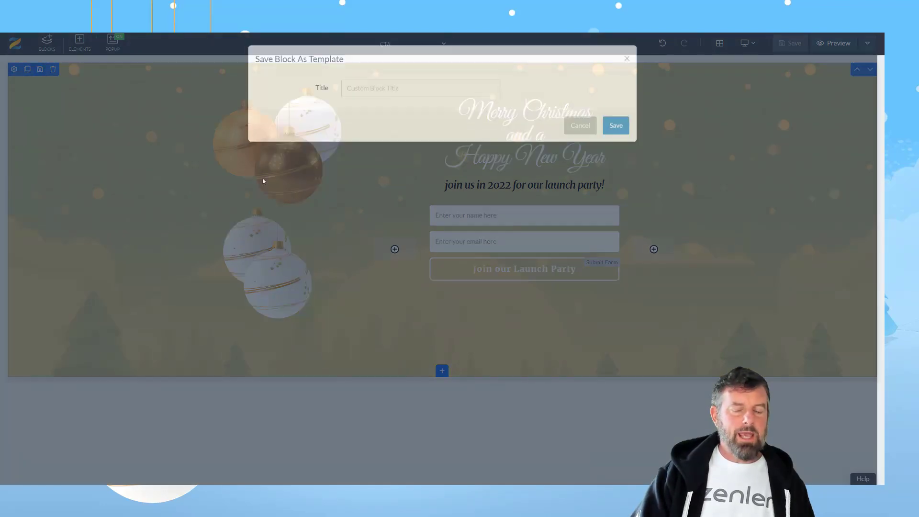
left_click(374, 101)
type("CHRISTMAS CTA")
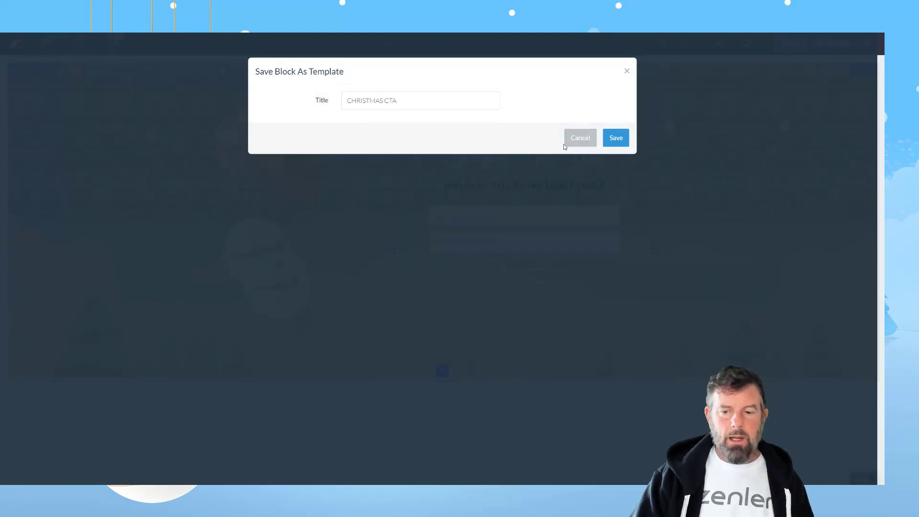
left_click(615, 138)
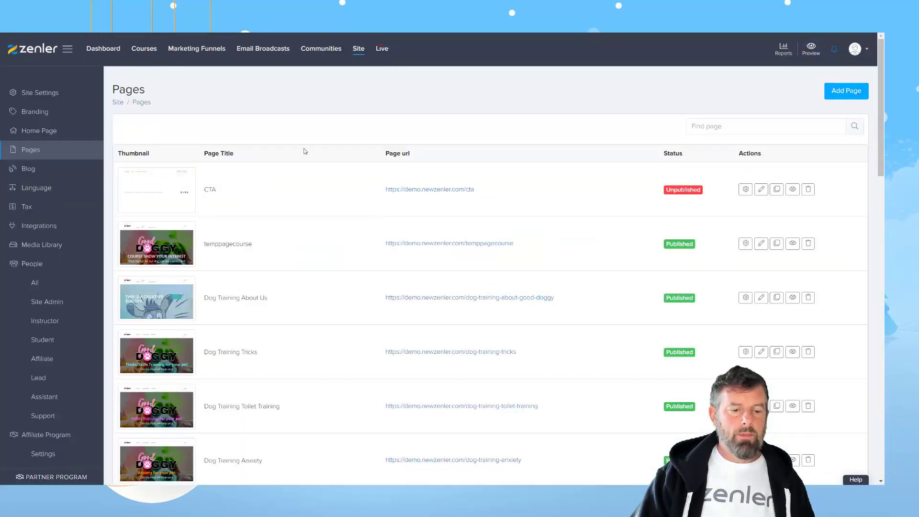
Step: Find the Dog Training centre based in Cornwall page in the site's page list and open it for editing
scroll(360, 251, "down", 5)
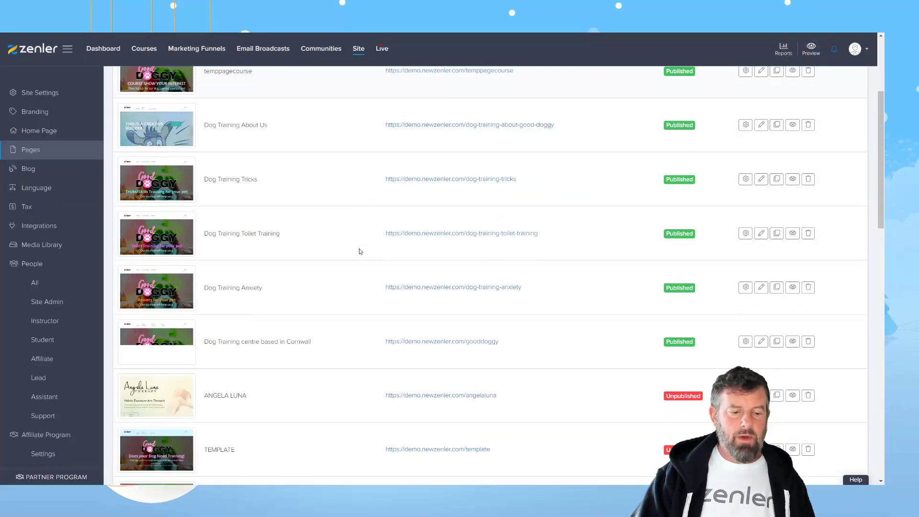
scroll(360, 251, "down", 15)
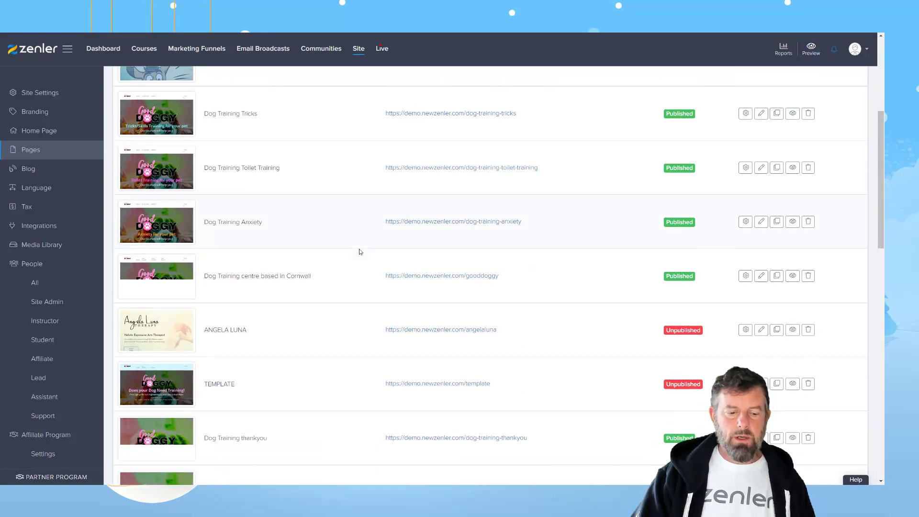
scroll(362, 265, "up", 8)
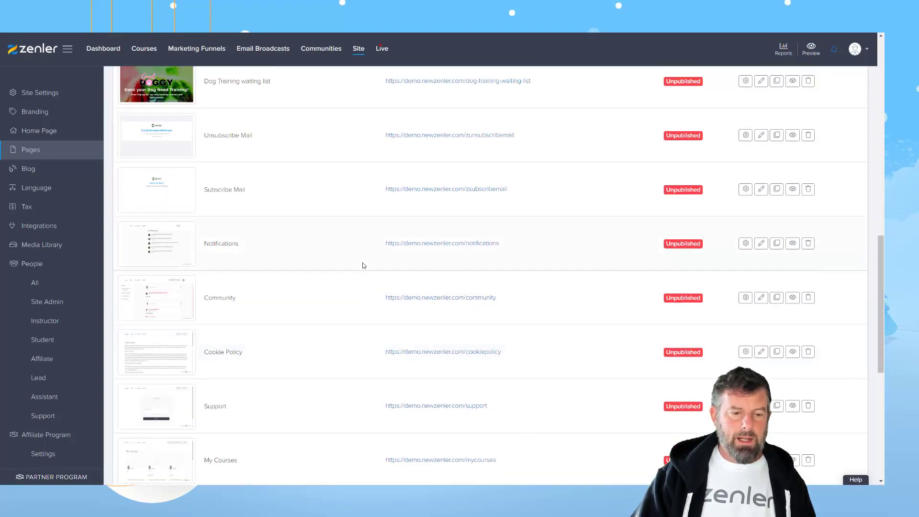
scroll(369, 267, "up", 3)
scroll(369, 267, "down", 3)
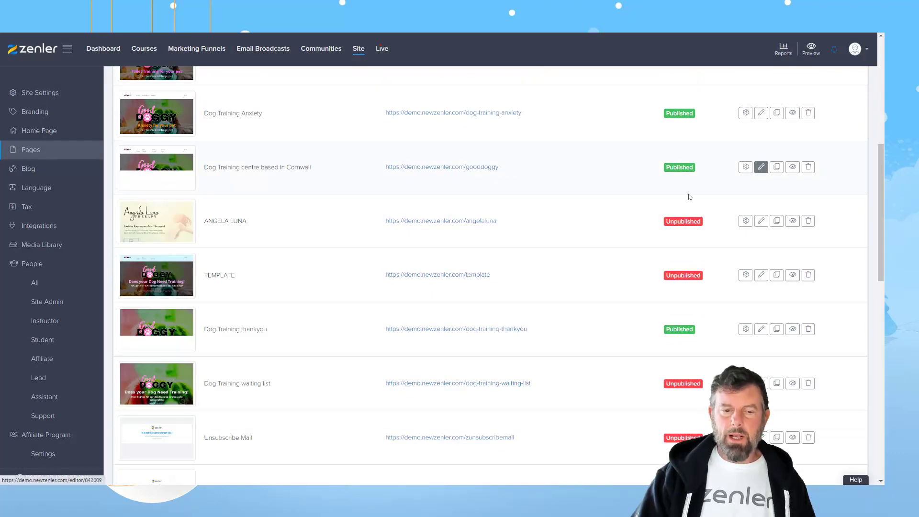
left_click(761, 167)
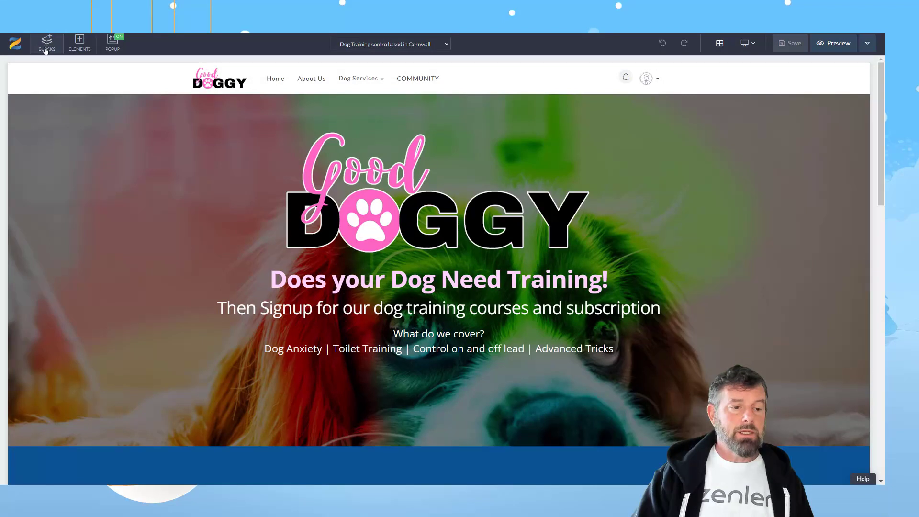
Step: Insert the saved Christmas block from Custom Blocks near the top of the dog training page
left_click(46, 44)
scroll(56, 287, "down", 5)
left_click(29, 473)
scroll(44, 464, "down", 1)
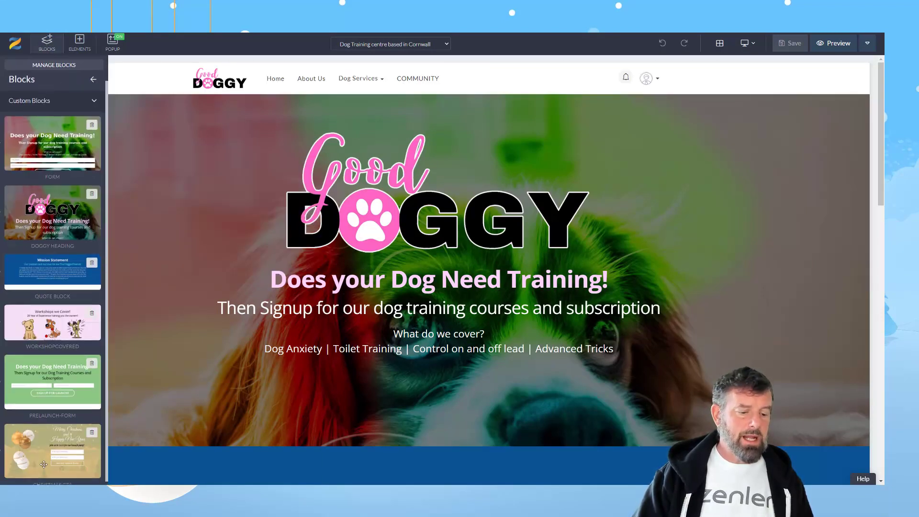
left_click_drag(38, 443, 245, 144)
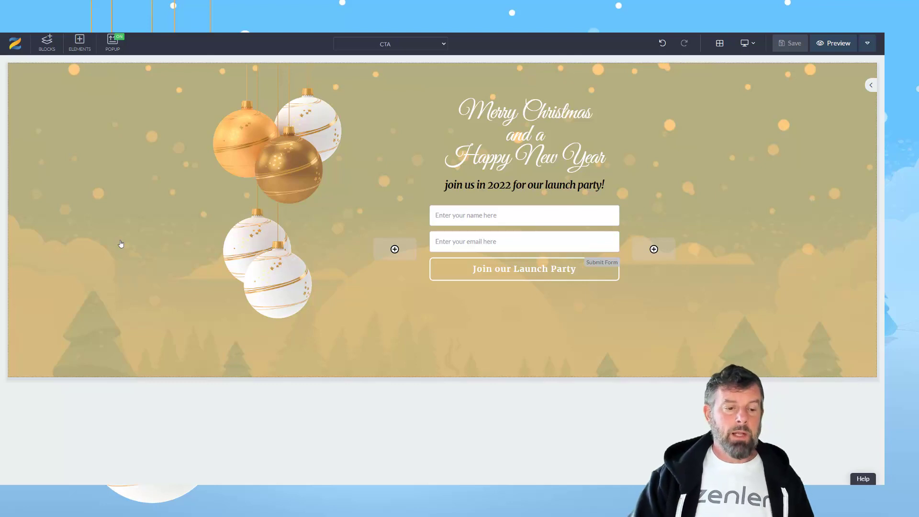
Step: Duplicate the Christmas block on the CTA page and delete the row holding the sign-up form from the copy
left_click(150, 173)
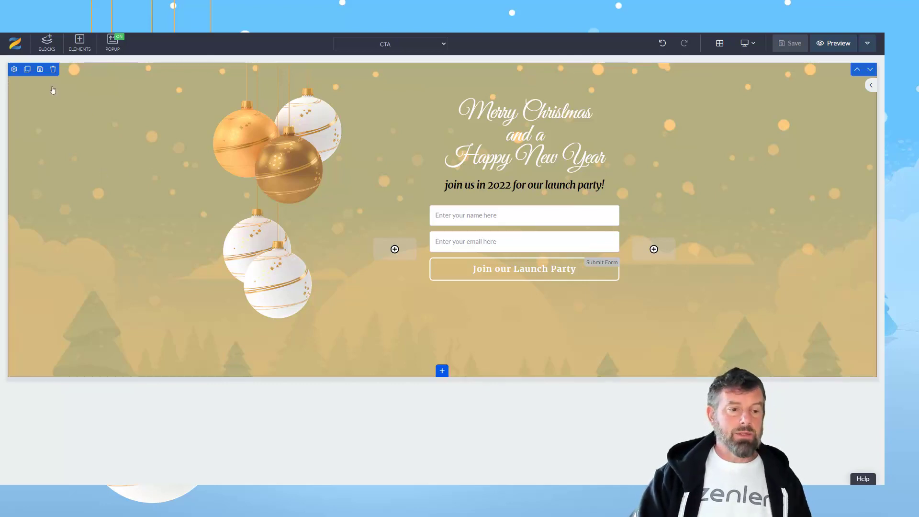
left_click(27, 69)
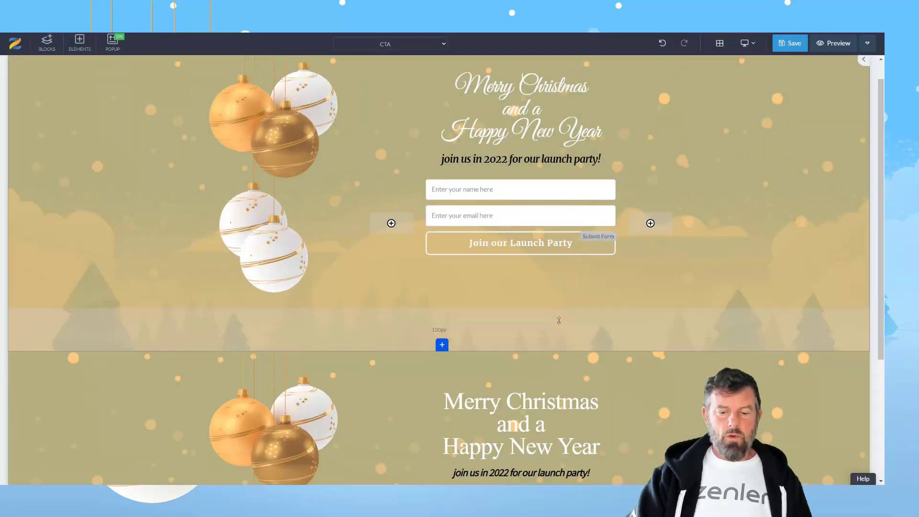
scroll(559, 320, "down", 4)
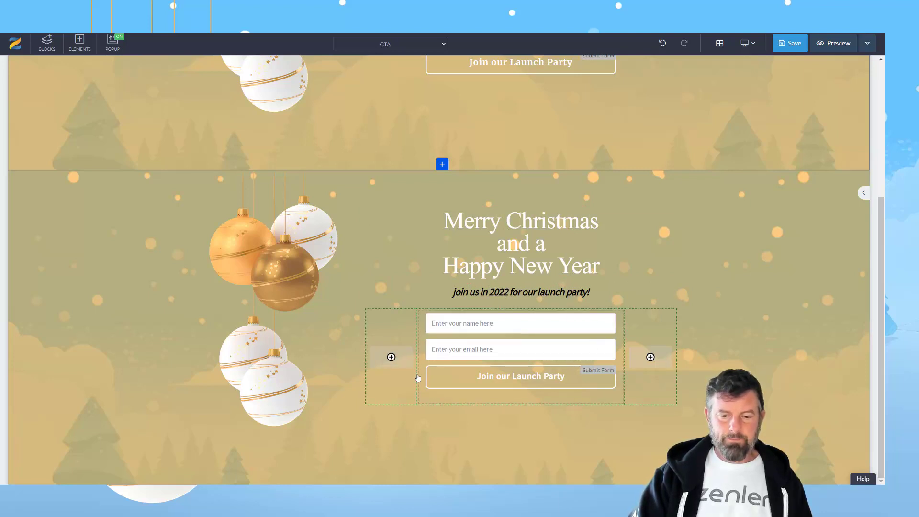
left_click(418, 378)
left_click(397, 302)
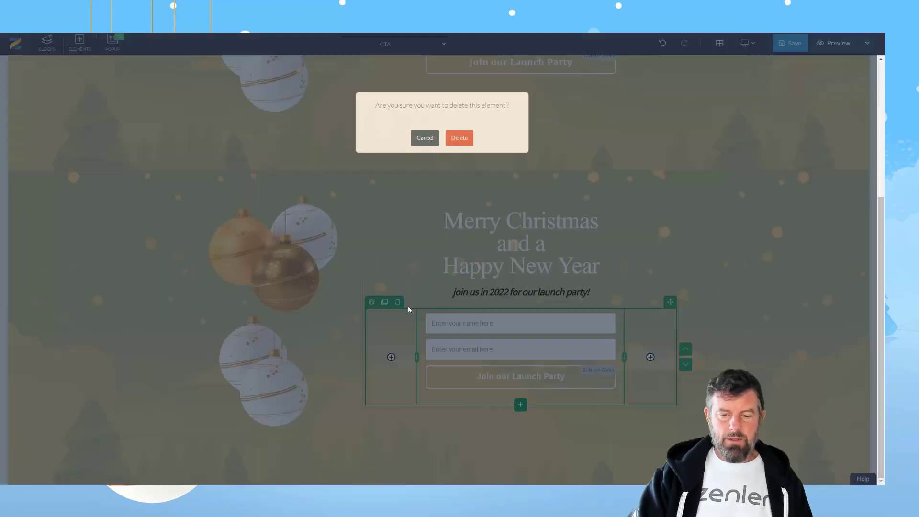
left_click(458, 139)
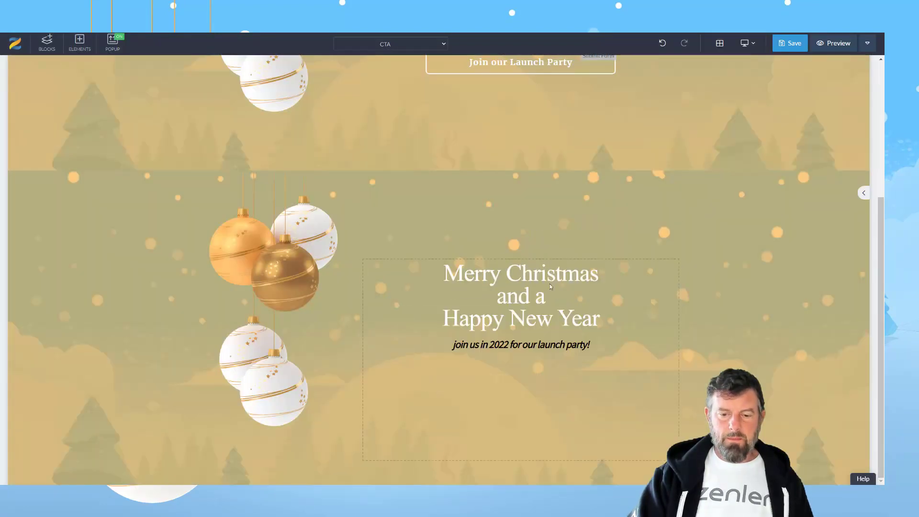
Step: Replace the copied block's launch party line with "To all our amazing Students we look forward to educating you next year!"
left_click(514, 344)
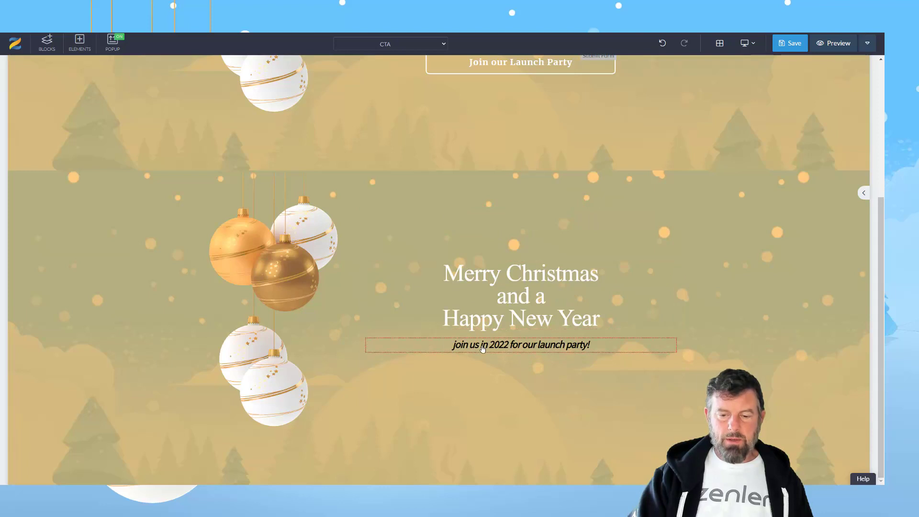
left_click_drag(590, 344, 452, 344)
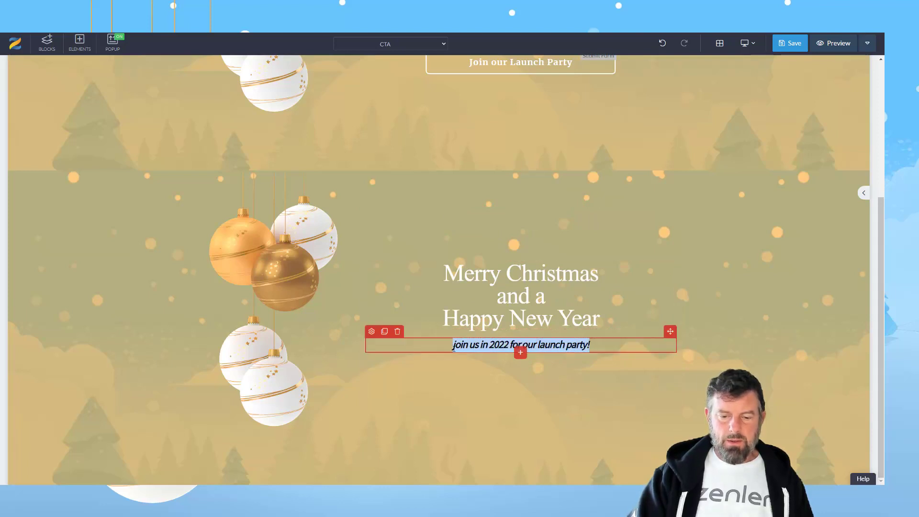
type("TO a")
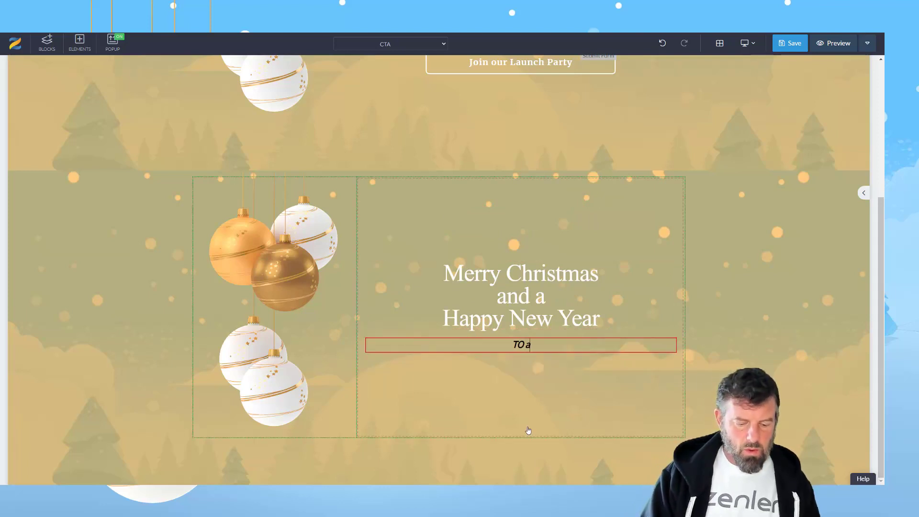
type("ll our ama")
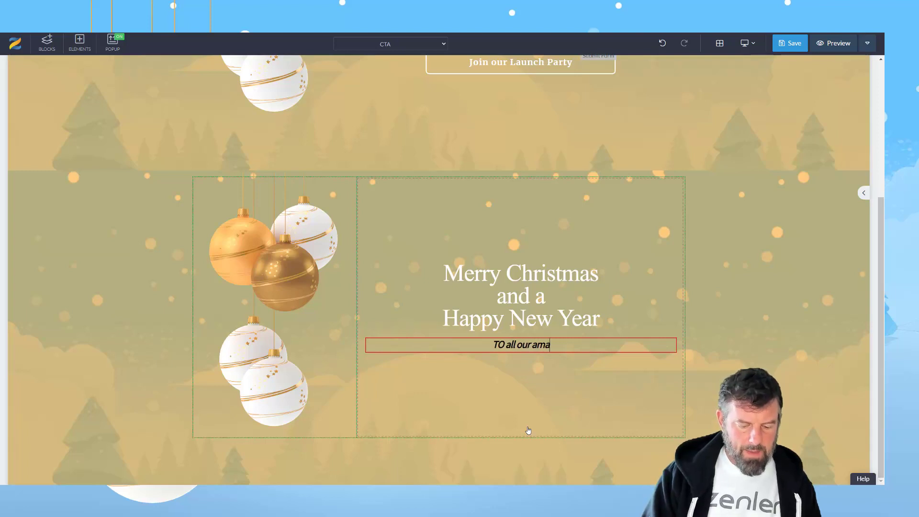
type("zing Students")
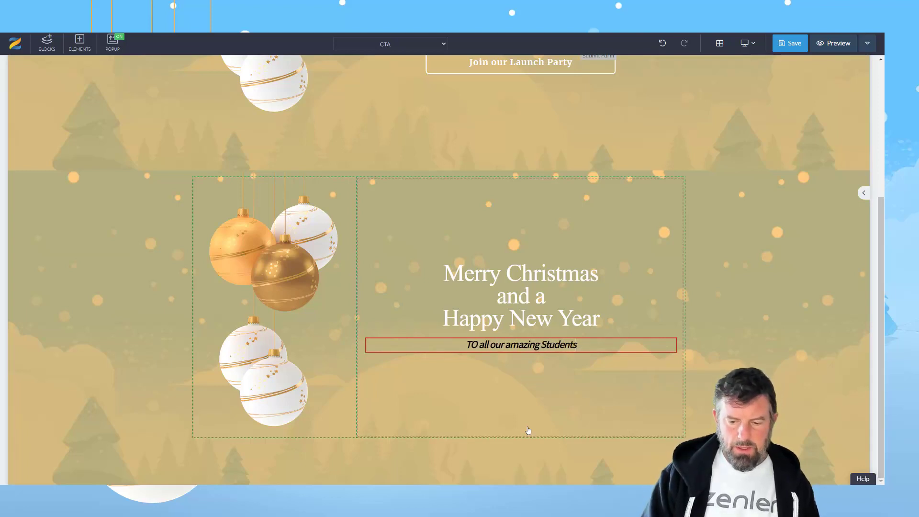
key("Escape")
type("we look")
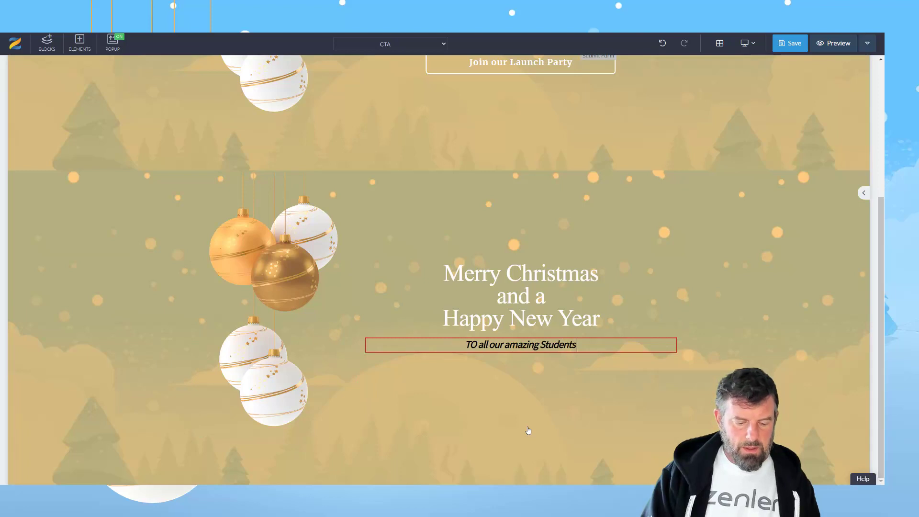
type(" f")
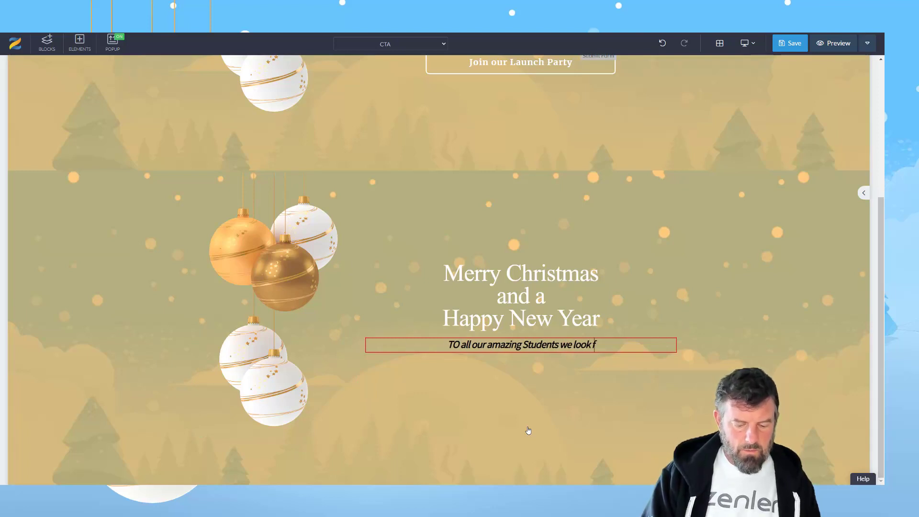
type("orward to")
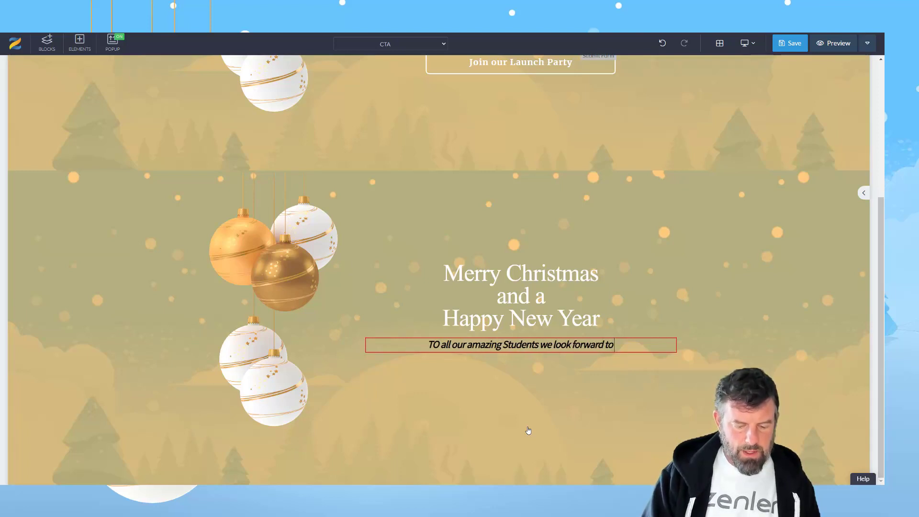
type(" educating")
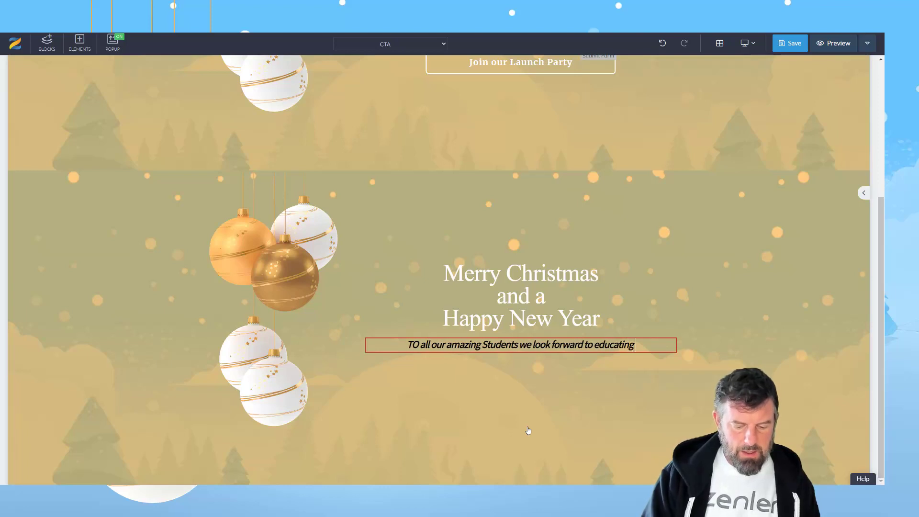
type(" you next year")
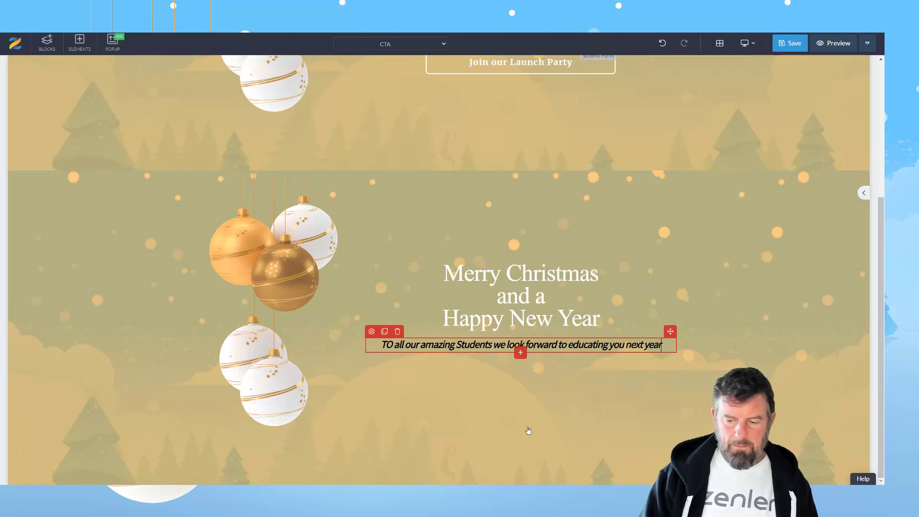
type("!")
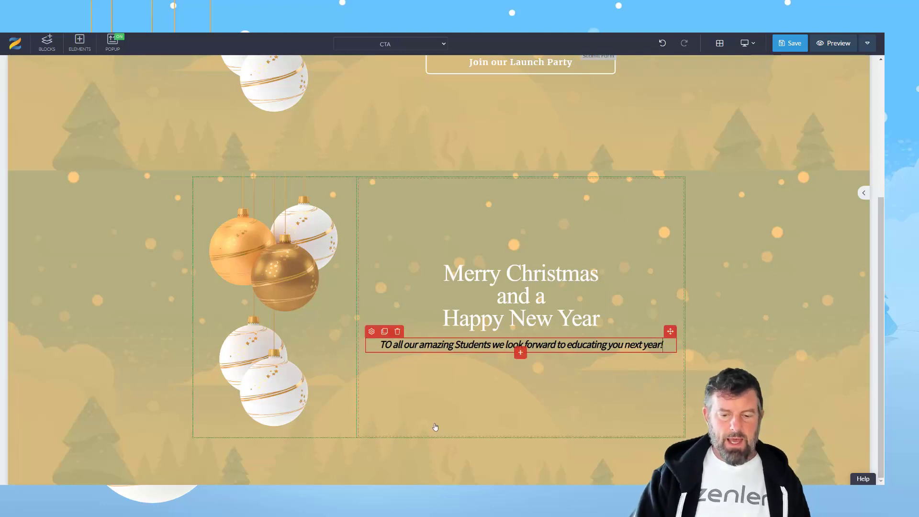
left_click_drag(392, 345, 385, 344)
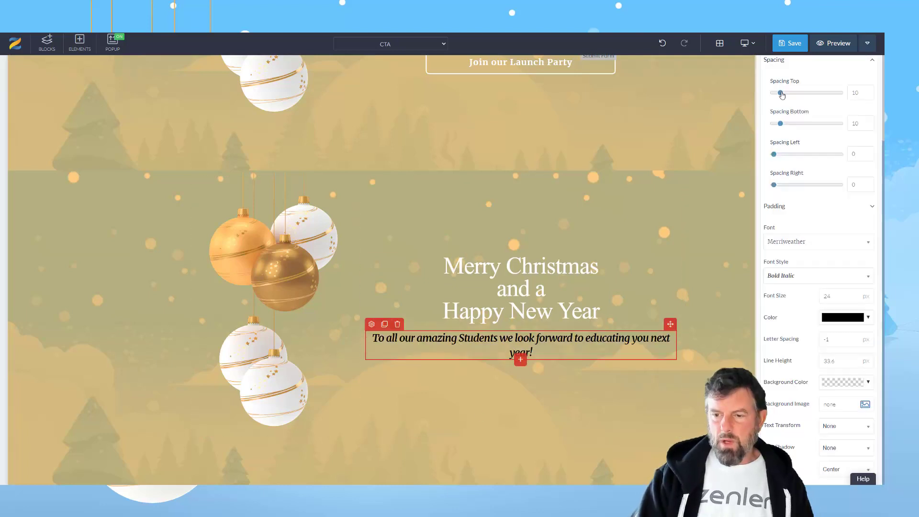
Step: Set the students message's top spacing to 29 and the vertical alignment of its surrounding row to Top
left_click_drag(782, 94, 792, 95)
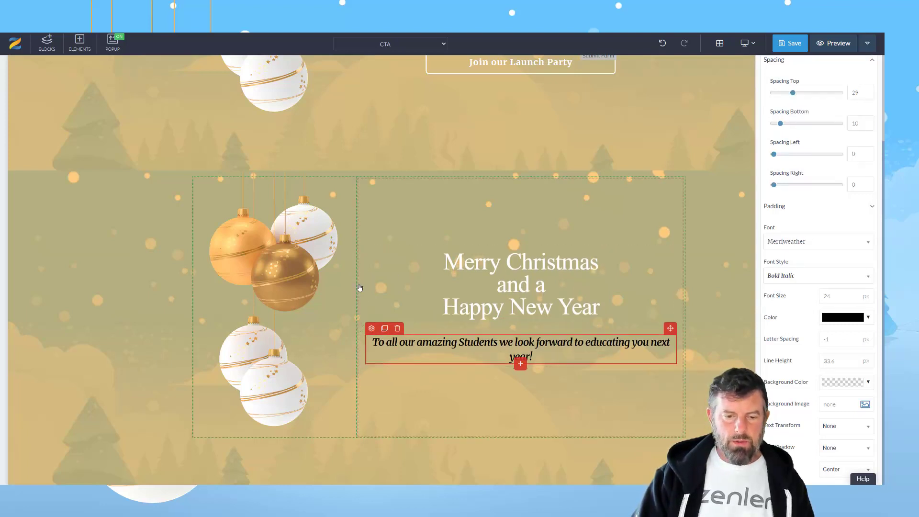
left_click(195, 187)
left_click(199, 183)
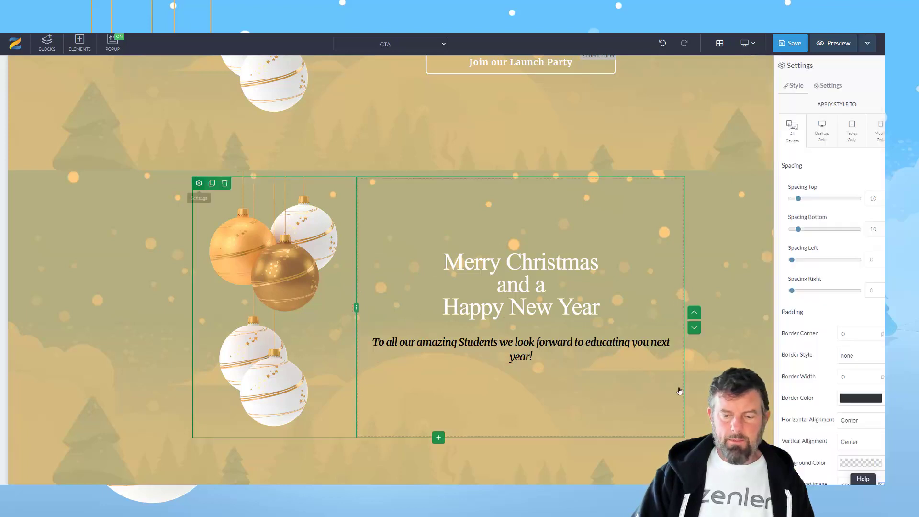
left_click(839, 445)
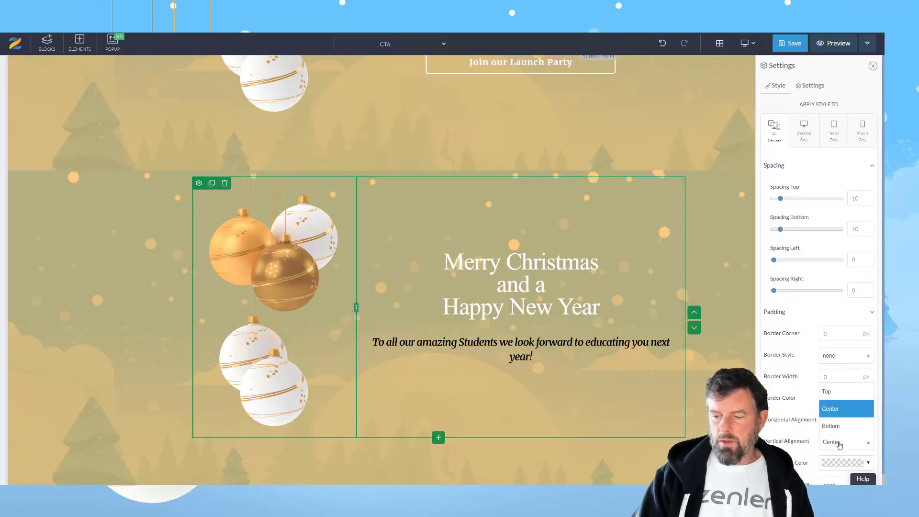
left_click(825, 392)
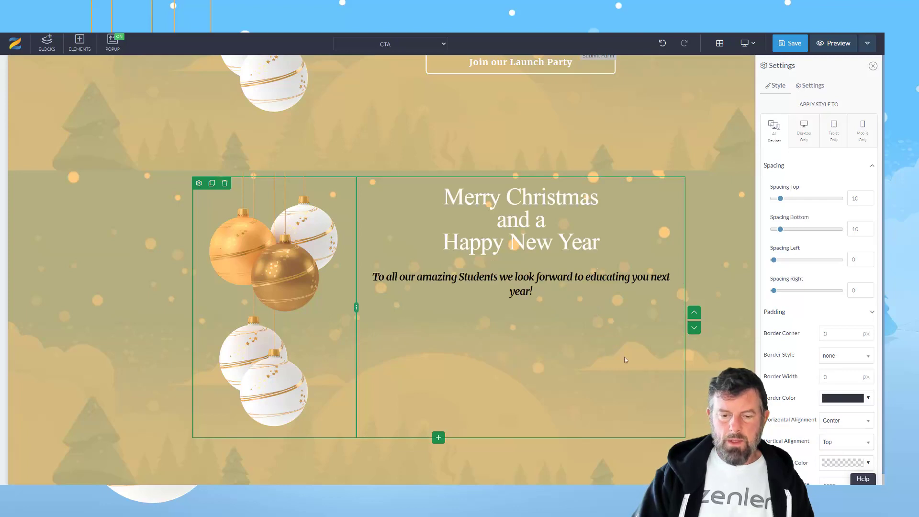
Step: Set the students message's left padding to 39 and its right padding to 42
left_click(537, 295)
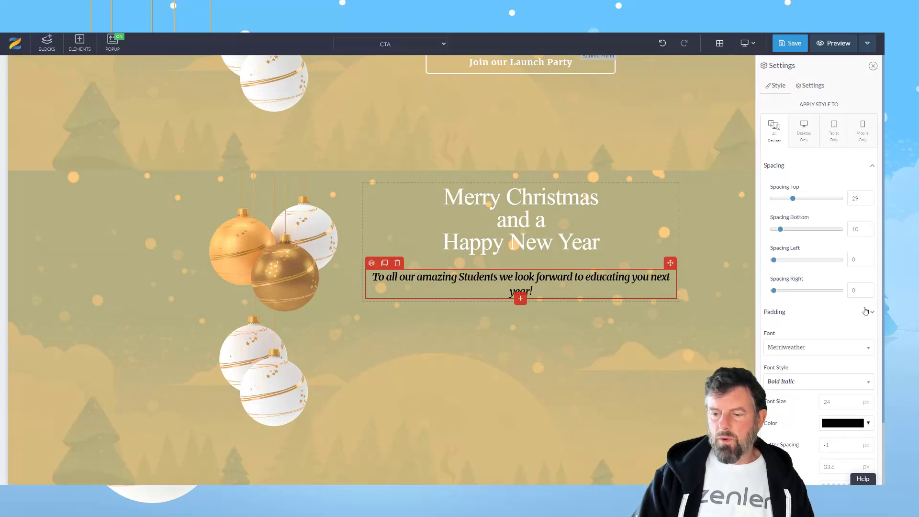
left_click(872, 314)
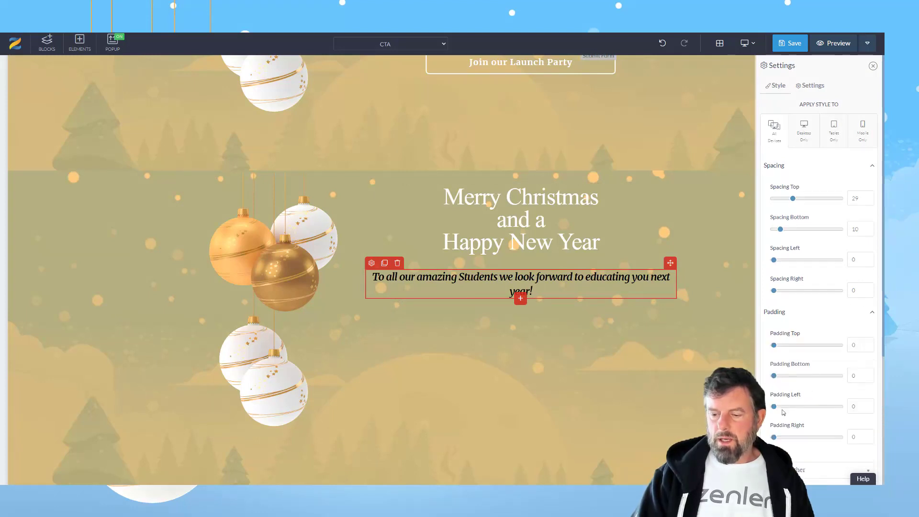
left_click_drag(781, 410, 802, 438)
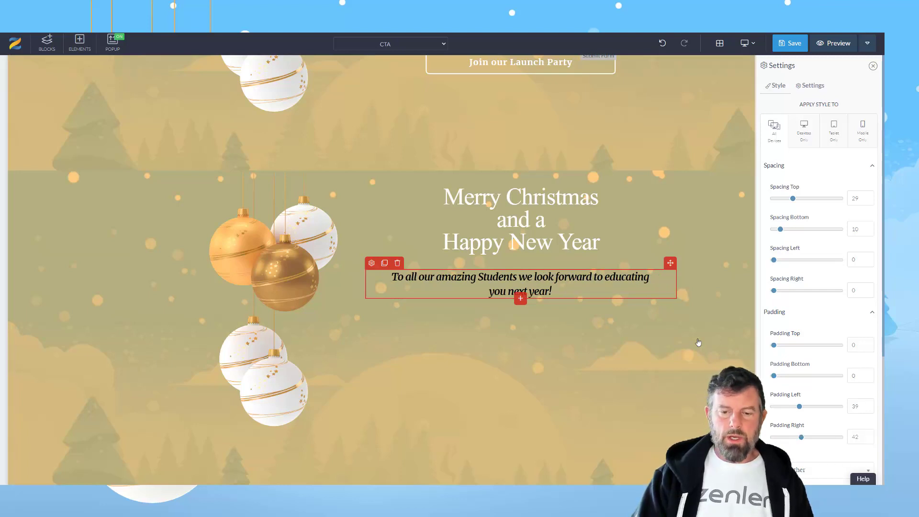
Step: Set the copied Merry Christmas heading's font size and line height to 65 px and save the page
left_click(383, 197)
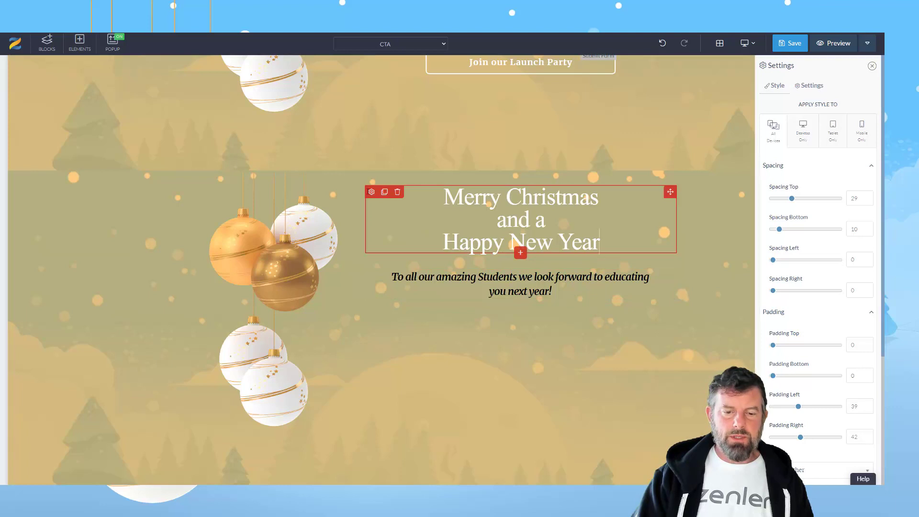
left_click(371, 192)
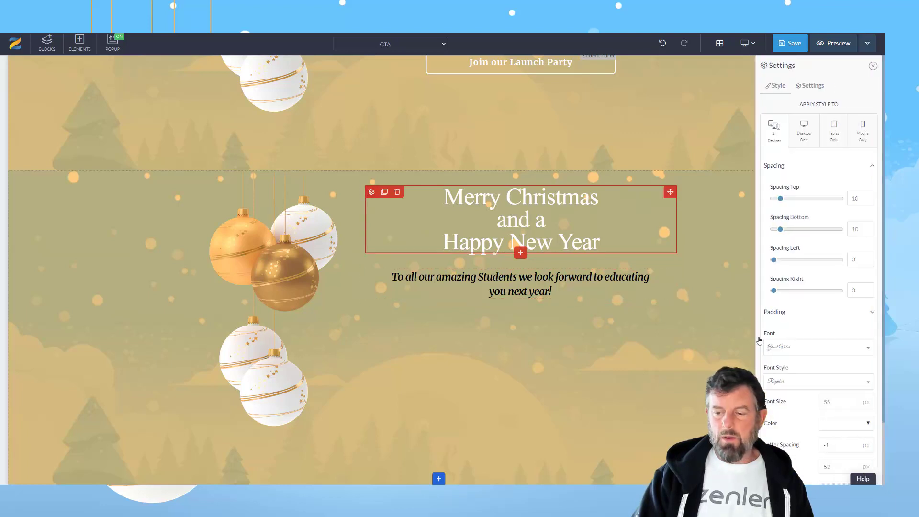
double_click(823, 401)
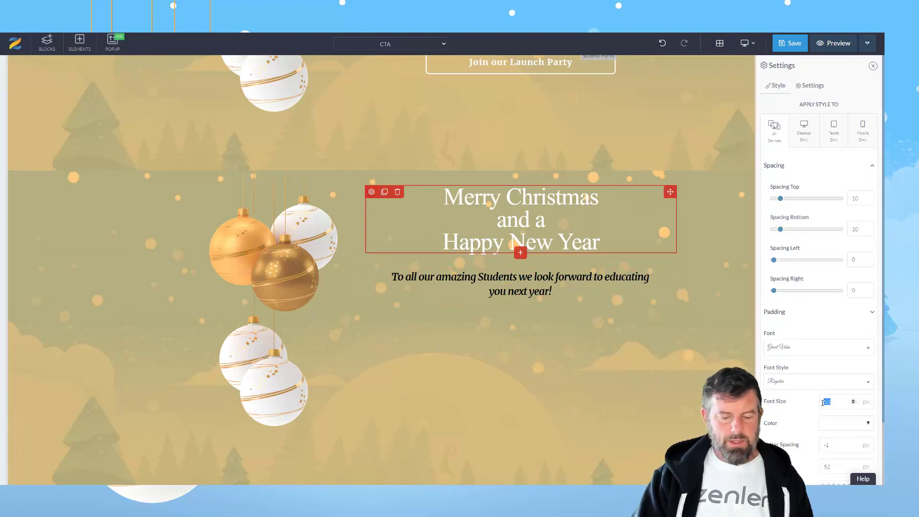
type("65")
scroll(813, 363, "down", 2)
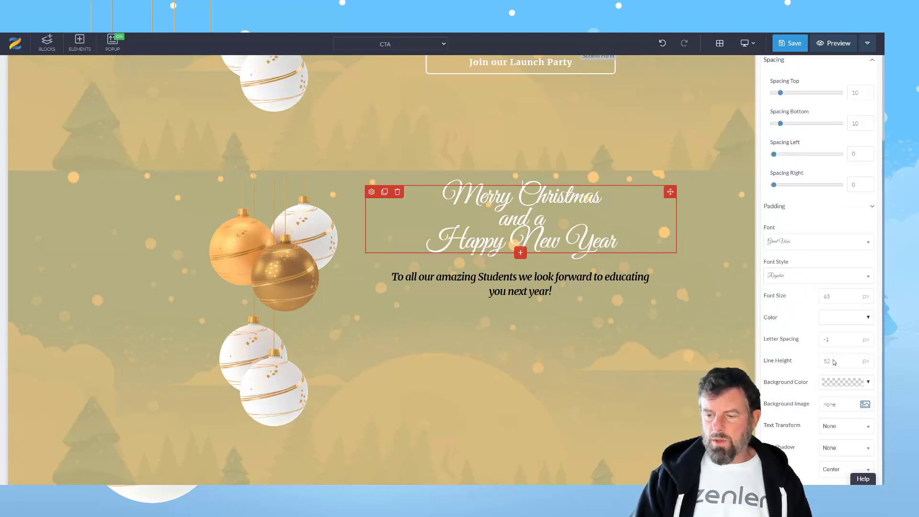
double_click(820, 360)
type("65")
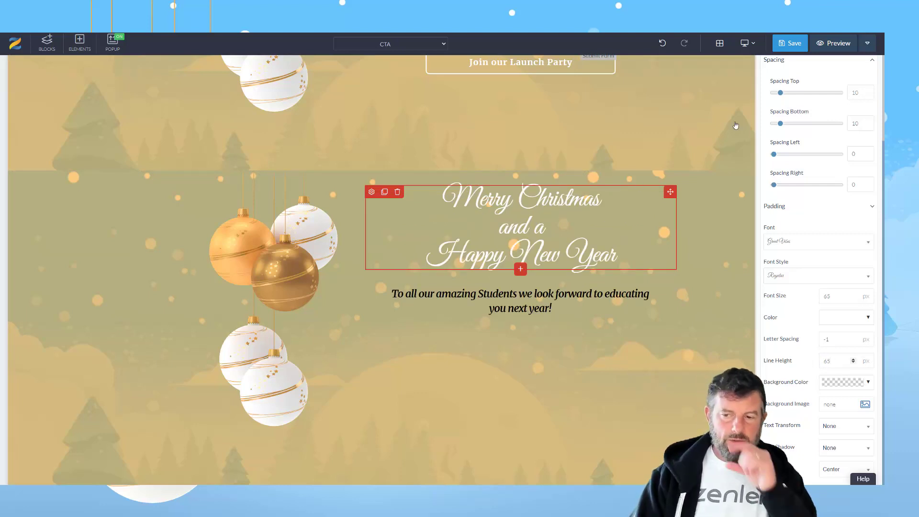
left_click(787, 48)
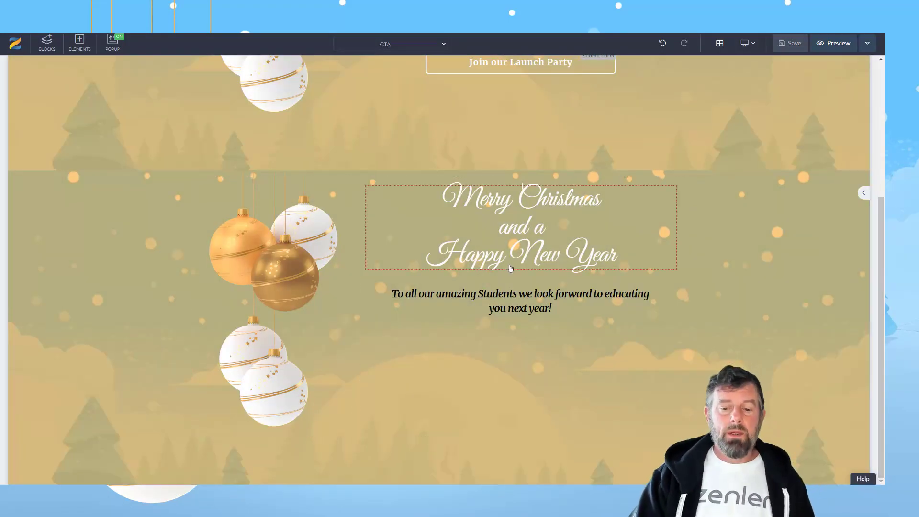
Step: Reload the page preview in the other browser tab and review both Christmas blocks
key("ctrl+Tab")
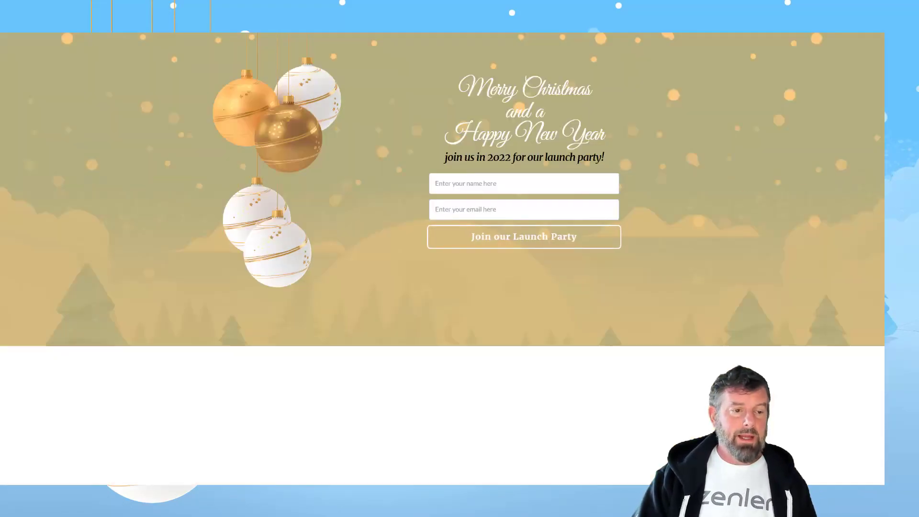
key("F5")
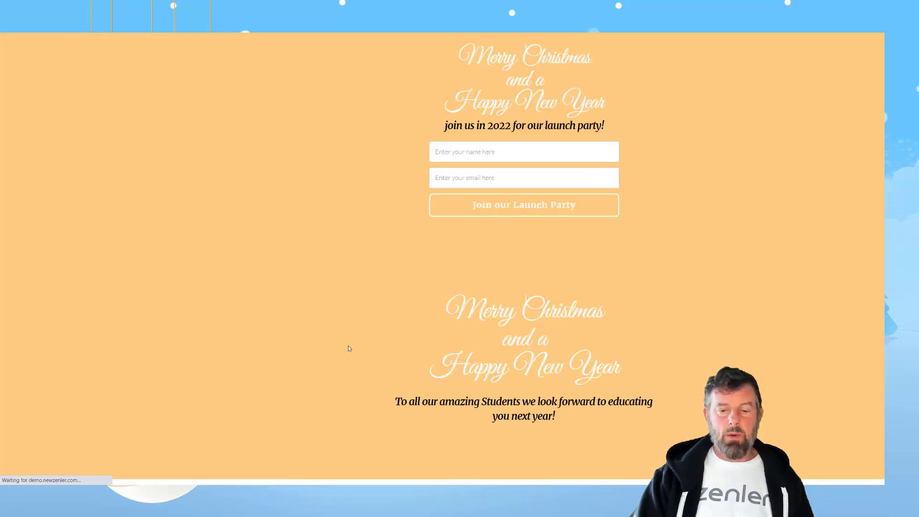
scroll(549, 340, "down", 1)
scroll(549, 339, "down", 3)
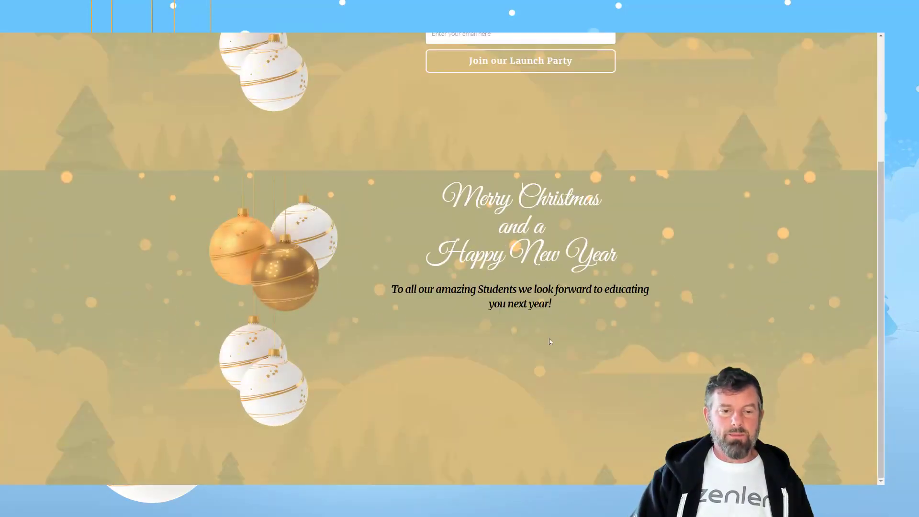
scroll(366, 231, "up", 4)
scroll(366, 231, "down", 4)
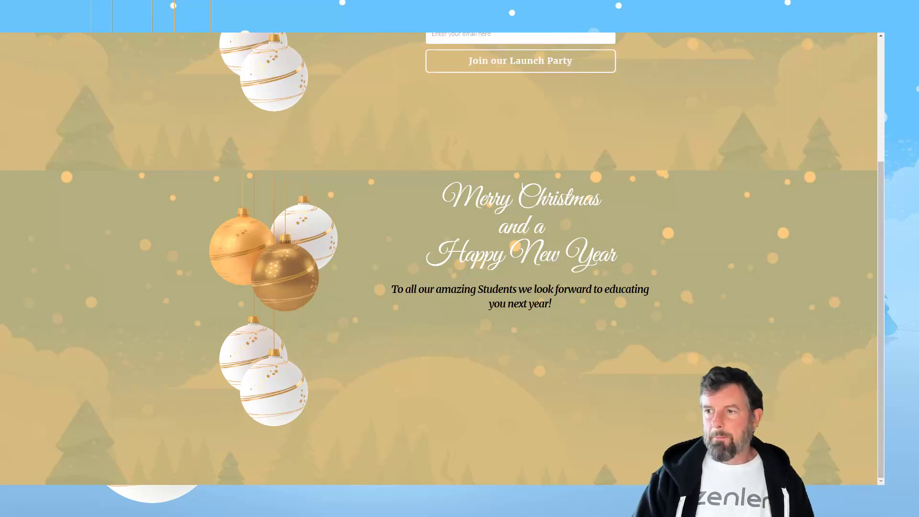
Step: Capture the students' greeting block, from the baubles to the message, as a new snip in Snipping Tool
left_click_drag(918, 369, 487, 220)
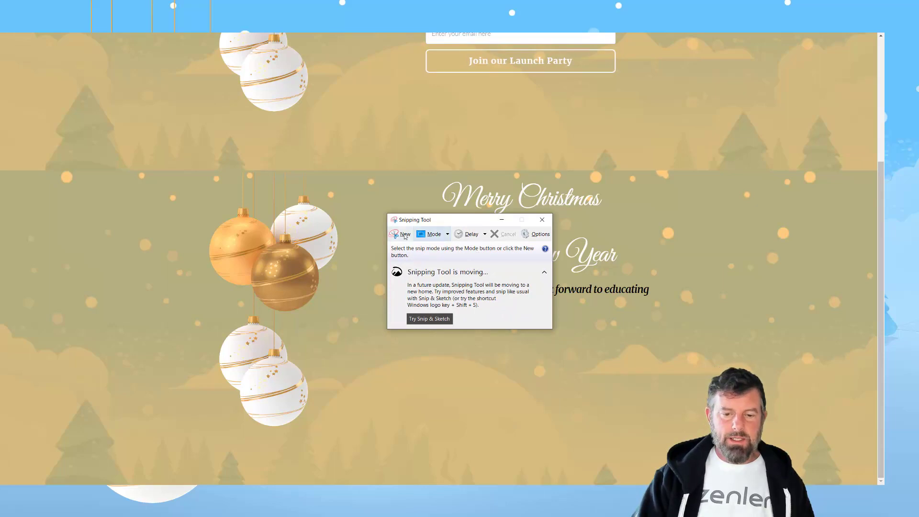
left_click(404, 235)
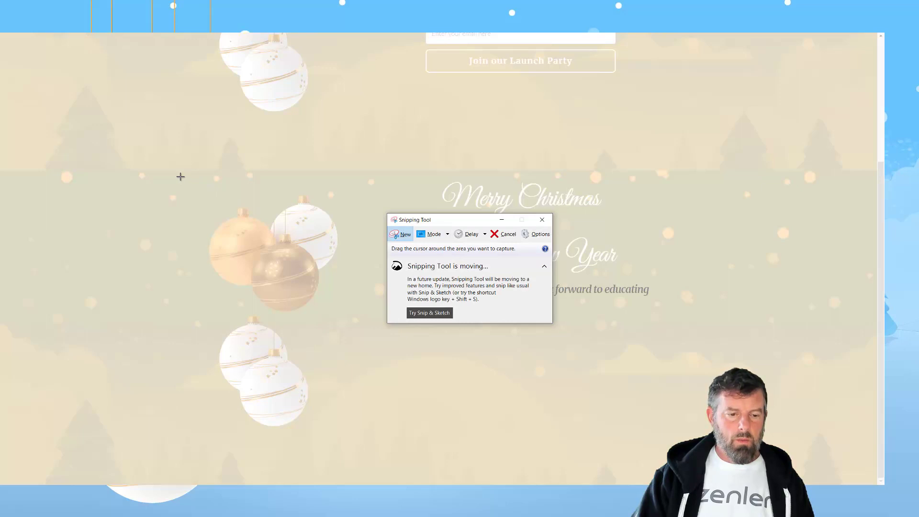
left_click_drag(182, 172, 684, 432)
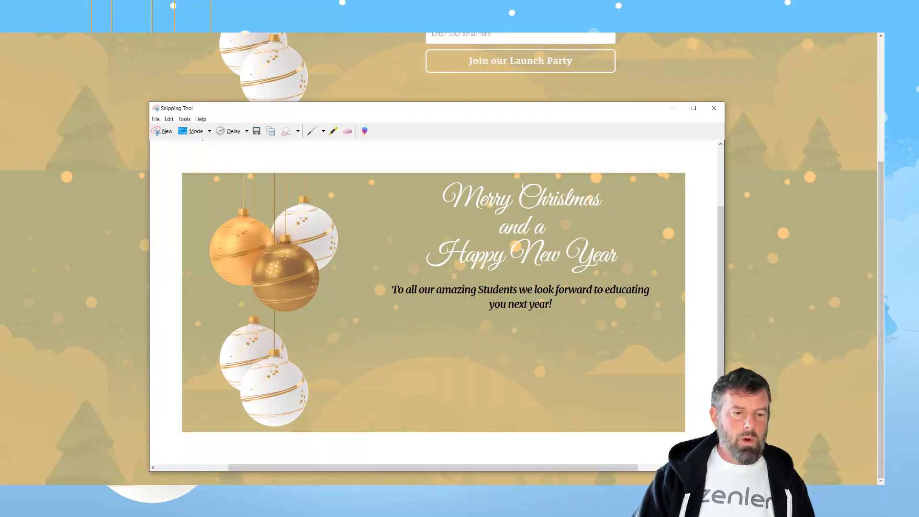
Step: Save the snip to the Desktop as the JPEG file xmasheader and close Snipping Tool
left_click(155, 119)
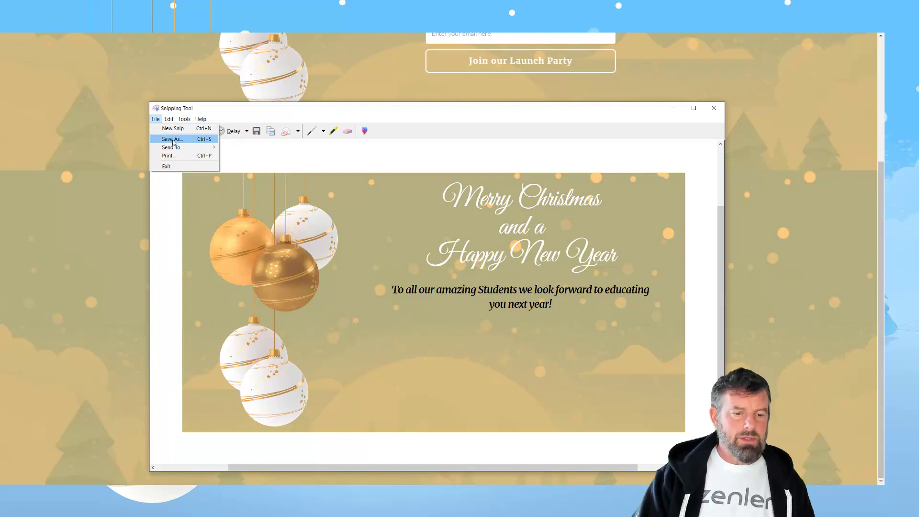
left_click(173, 141)
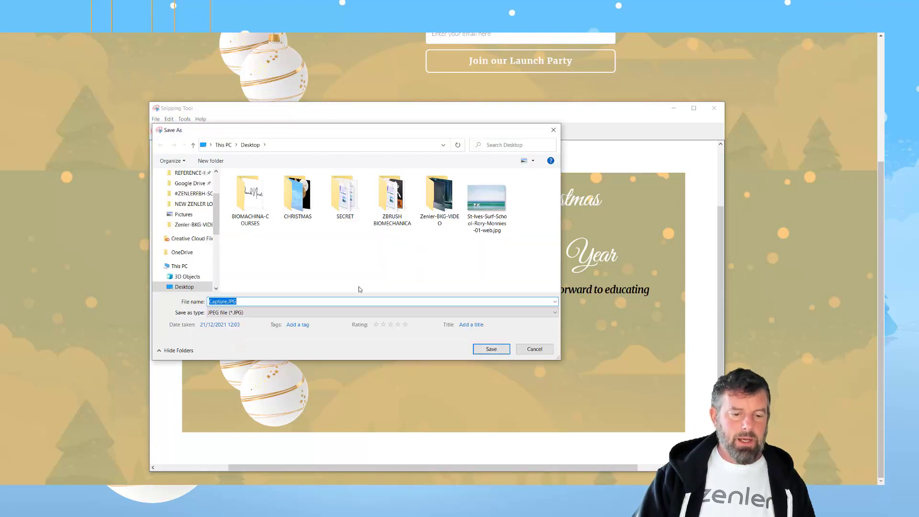
type("xmasheader")
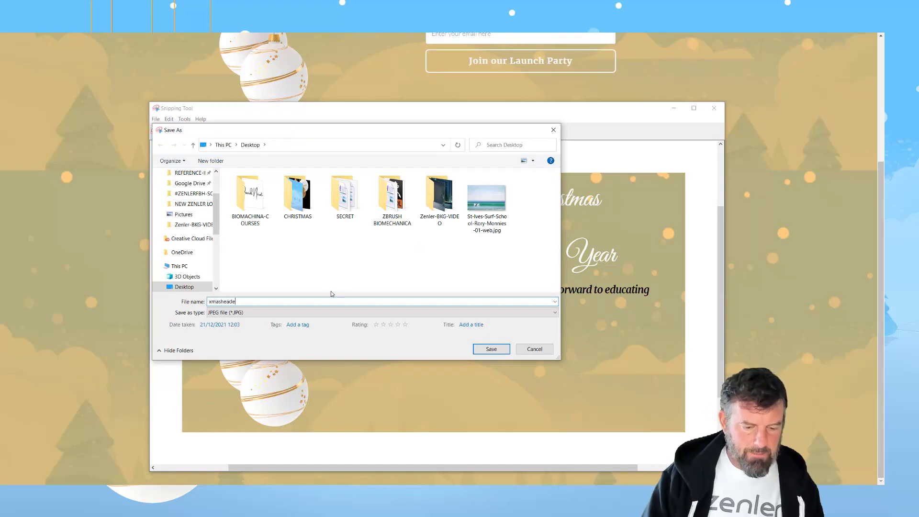
left_click(479, 346)
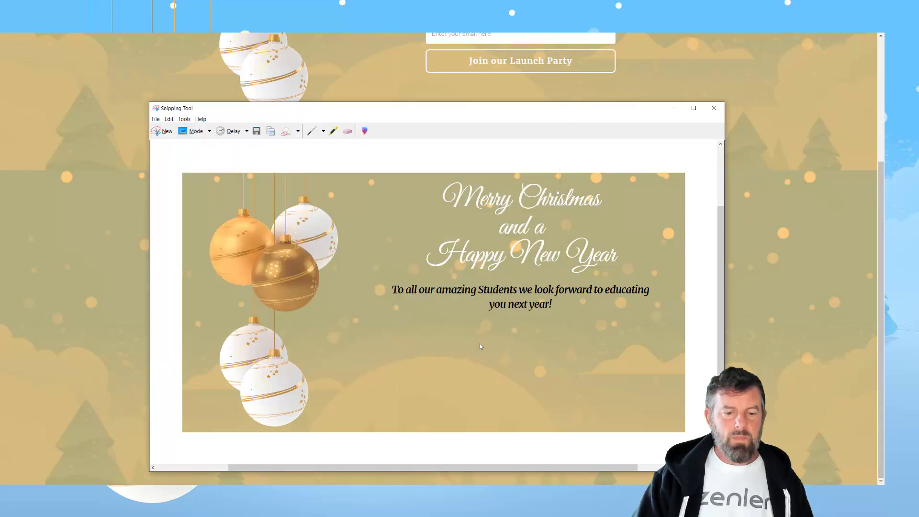
left_click(714, 108)
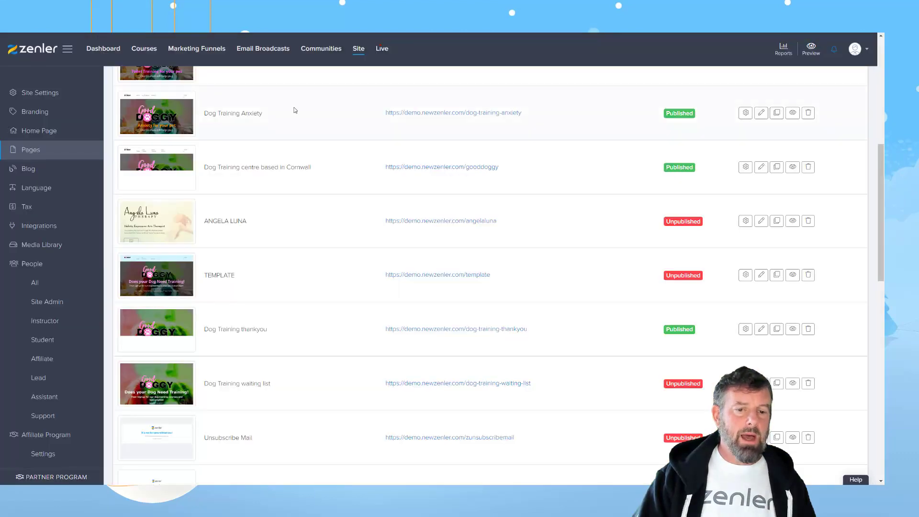
Step: Create a new Zenler email broadcast titled "xmas greetings 2021"
left_click(261, 50)
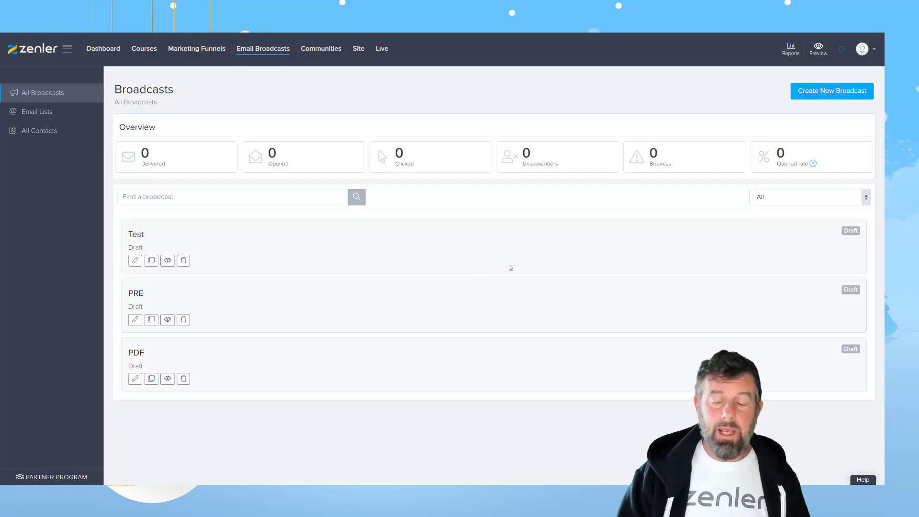
left_click(805, 91)
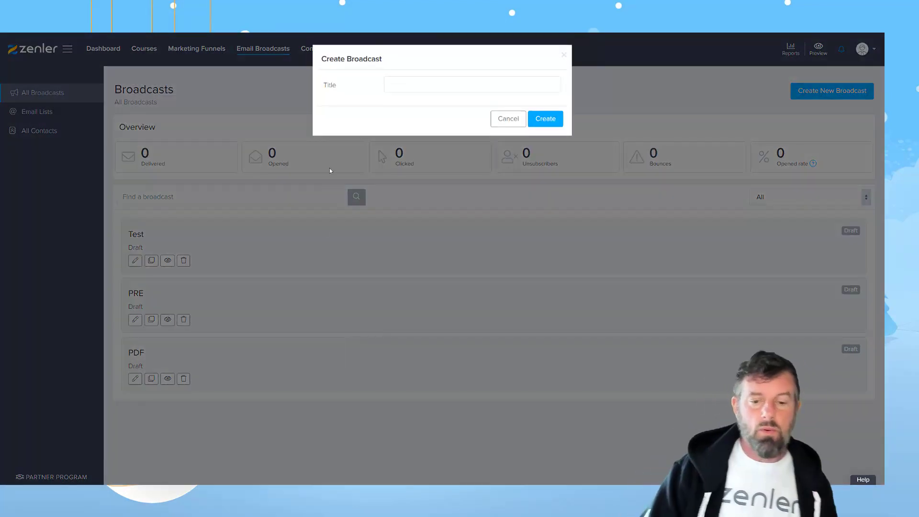
left_click(399, 84)
type("xmas greetin")
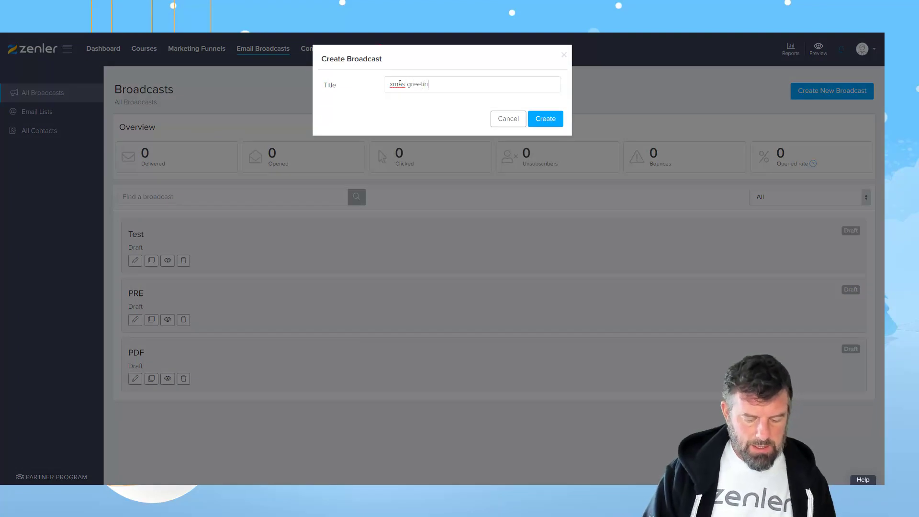
type("gs 2021")
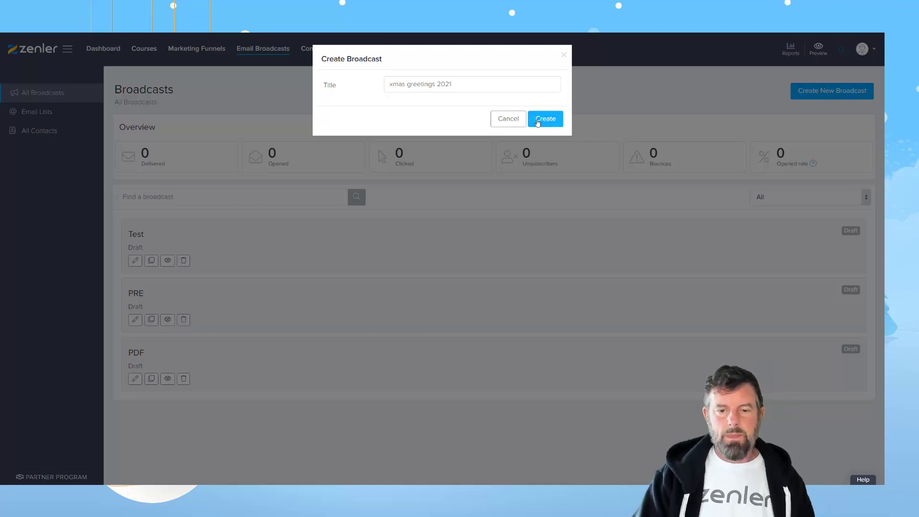
left_click(537, 123)
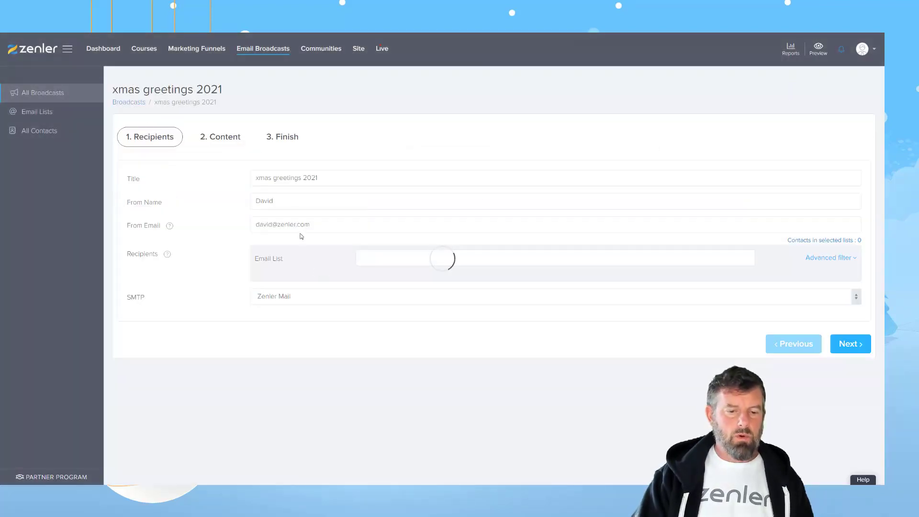
Step: Choose the All contacts list as the broadcast's recipients and continue to the email content
left_click(413, 263)
left_click(388, 271)
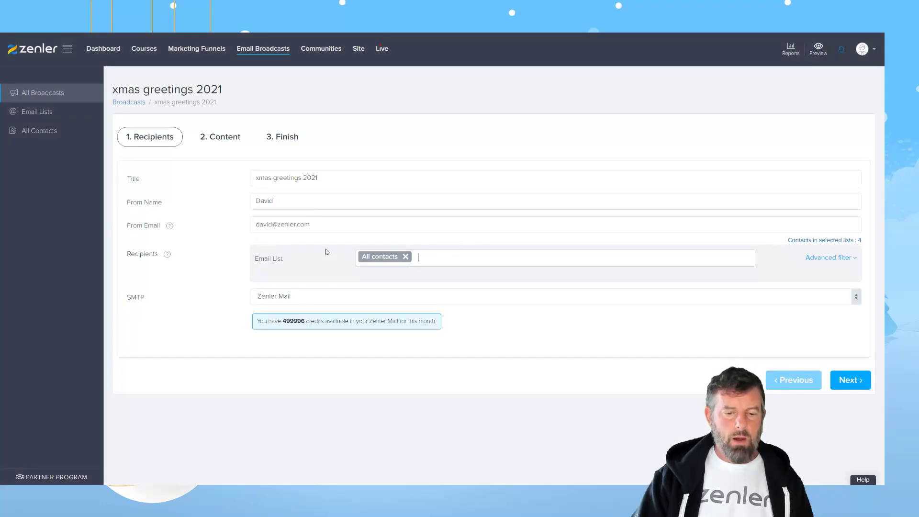
left_click(854, 381)
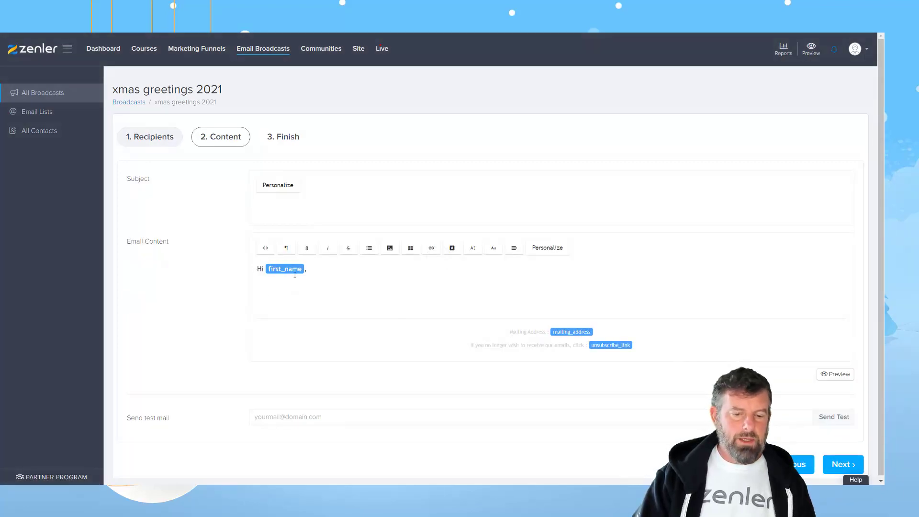
Step: Add an empty line above the email's "Hi first_name" greeting and upload xmasheader.JPG from the Desktop into it
left_click(425, 271)
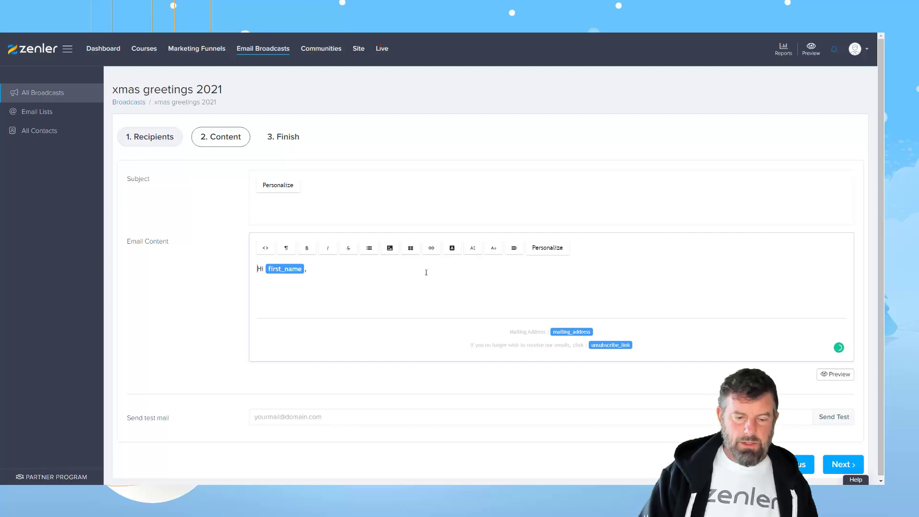
key("Return")
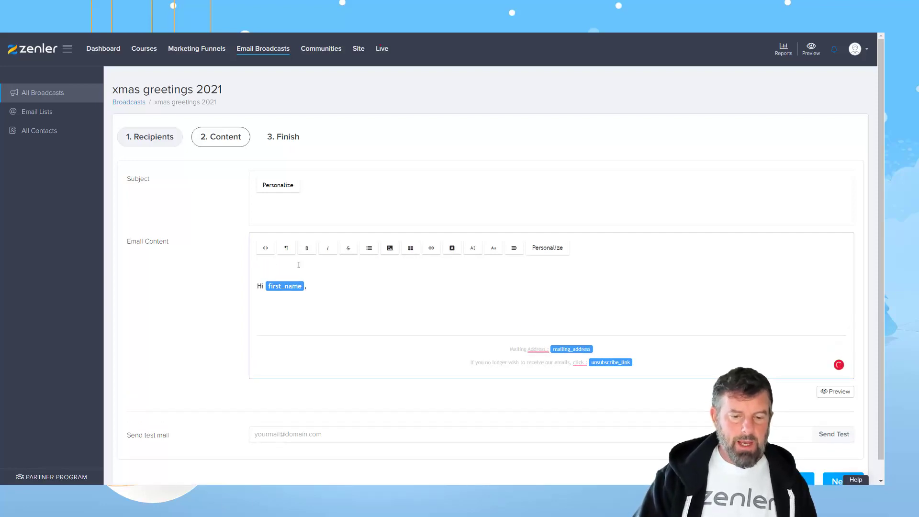
left_click(390, 247)
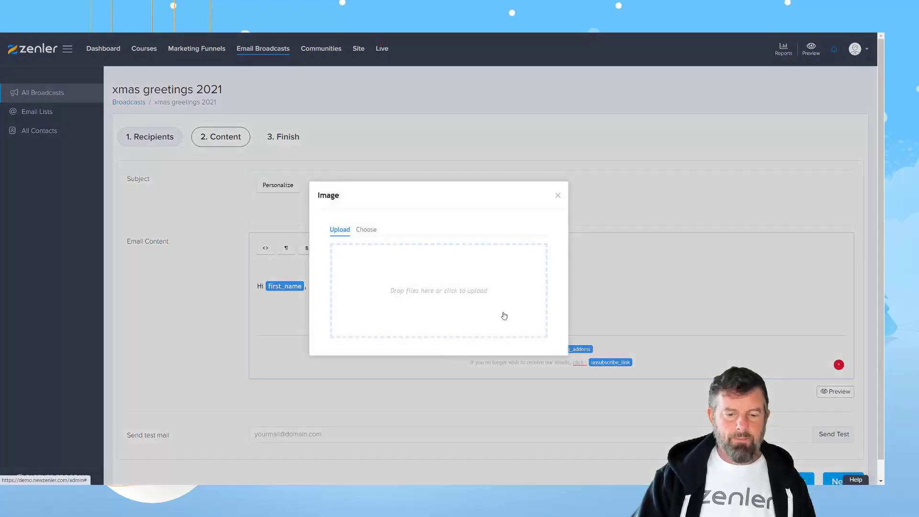
left_click(366, 230)
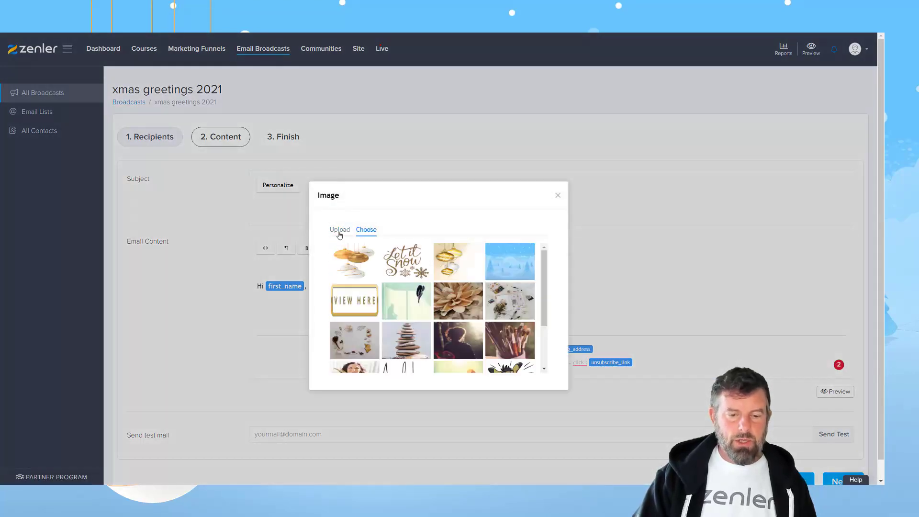
left_click(339, 229)
left_click(403, 288)
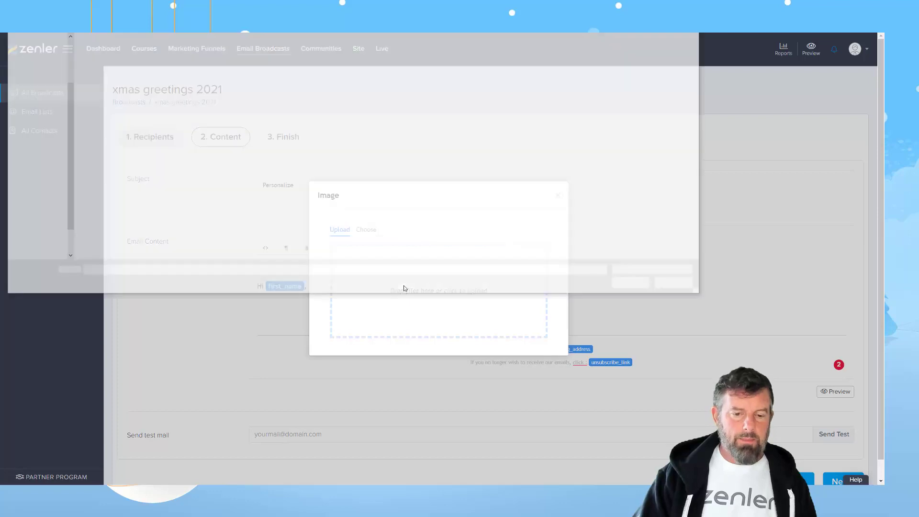
left_click(444, 60)
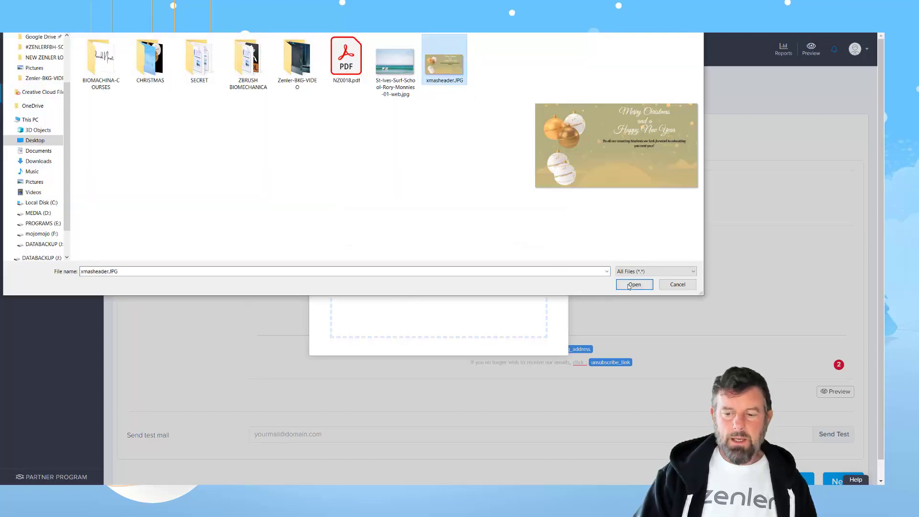
left_click(631, 284)
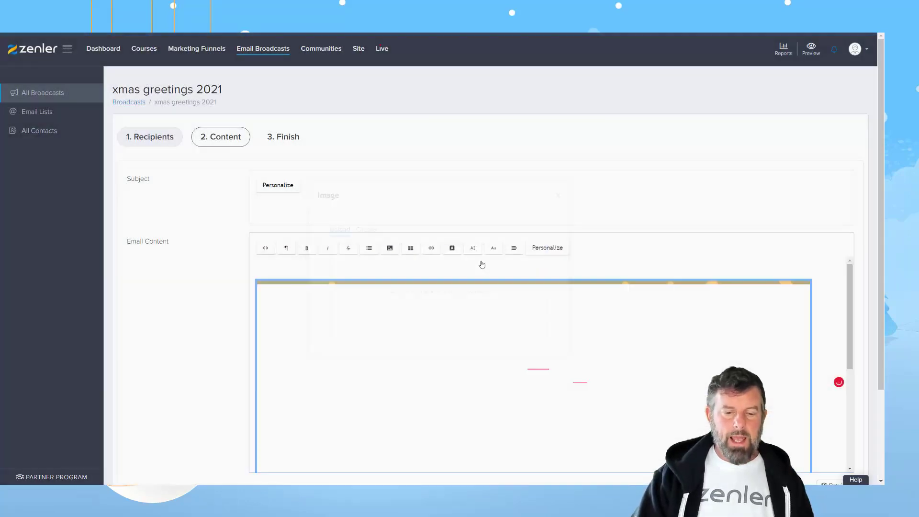
Step: Shrink the uploaded Christmas image in the email content to about two thirds of its width, keeping its proportions
scroll(591, 354, "down", 3)
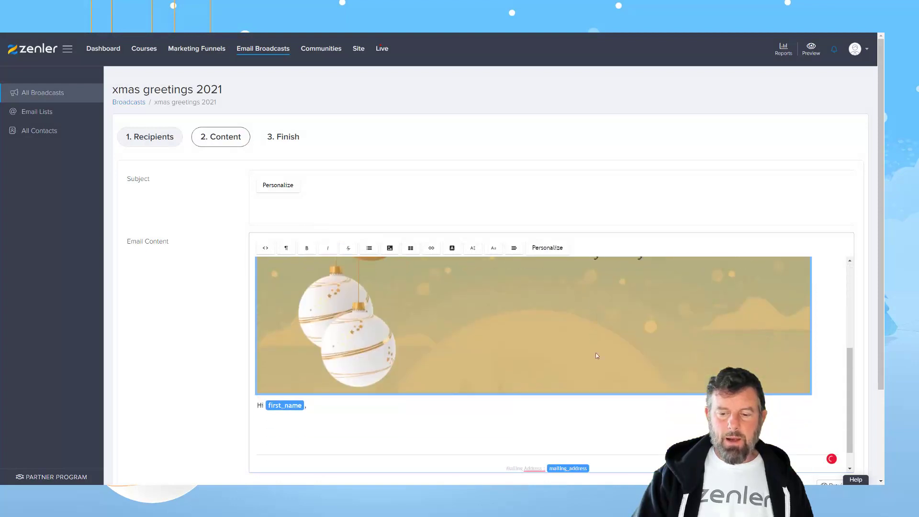
left_click(627, 338)
left_click_drag(810, 394, 553, 294)
scroll(631, 347, "up", 2)
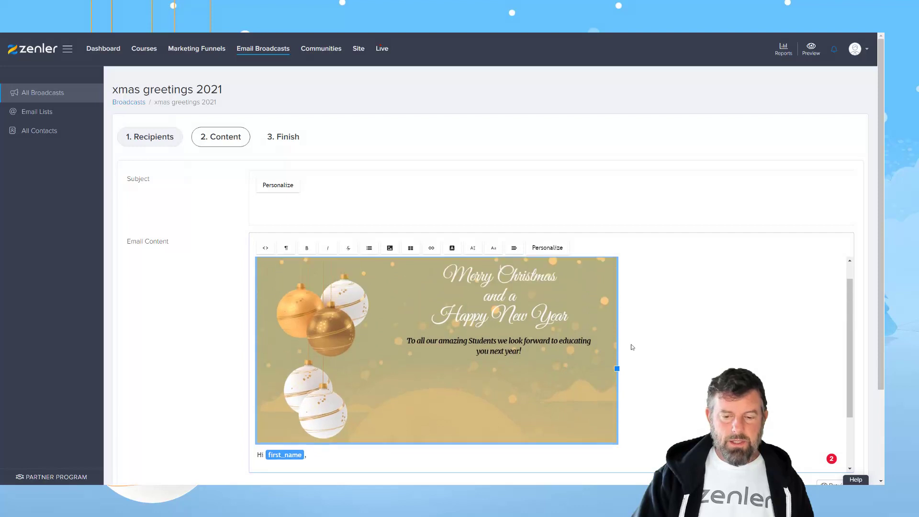
scroll(631, 346, "up", 1)
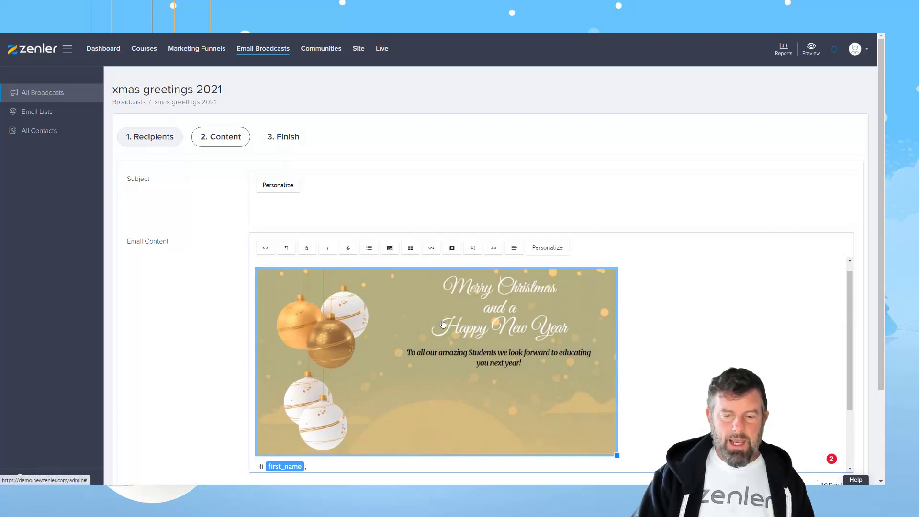
Step: Set the Christmas image's position to Center and save the image settings
double_click(443, 324)
left_click(411, 270)
left_click(404, 296)
left_click(291, 370)
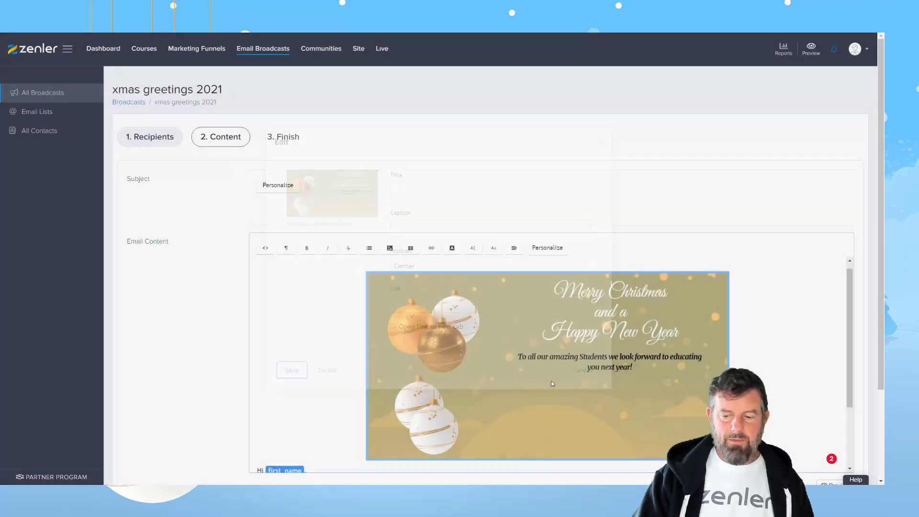
left_click(772, 368)
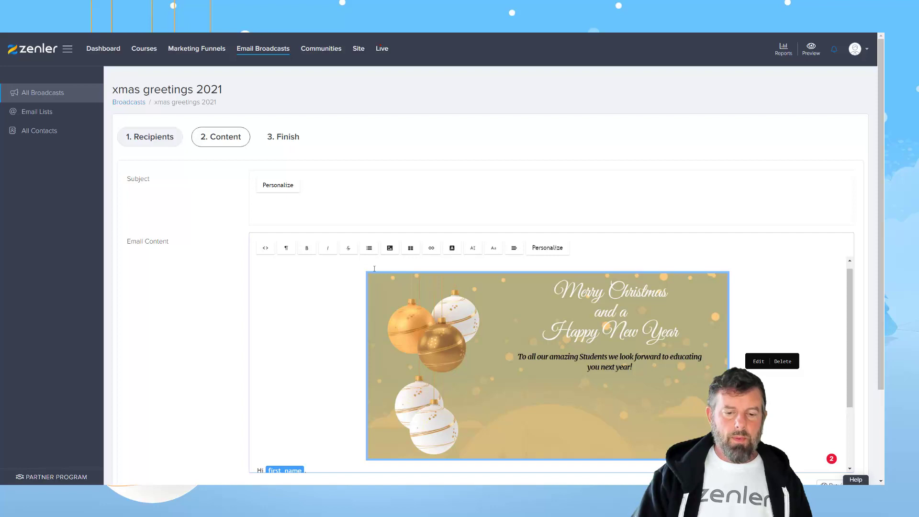
Step: Below the "Hi first_name" greeting, write "Hope to see you on new courses next year" and sign off with "All best" and the sender's first name
scroll(320, 332, "down", 2)
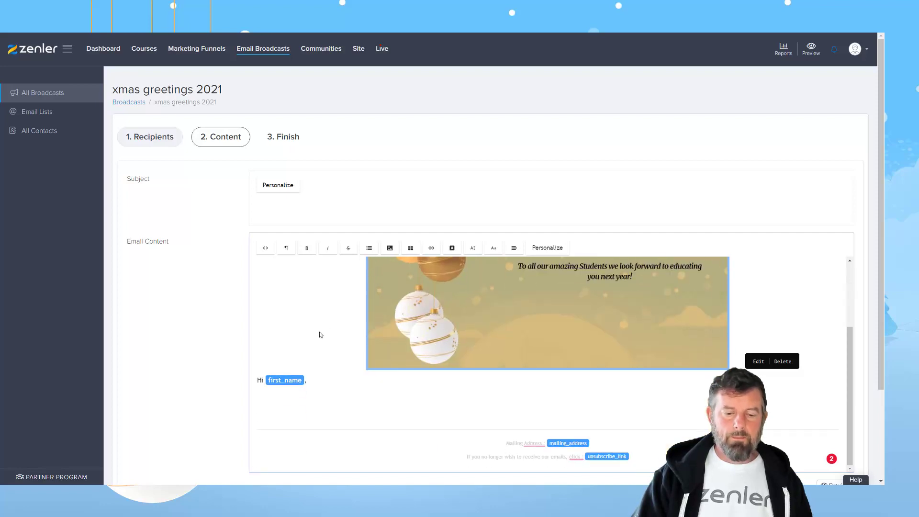
scroll(319, 331, "up", 2)
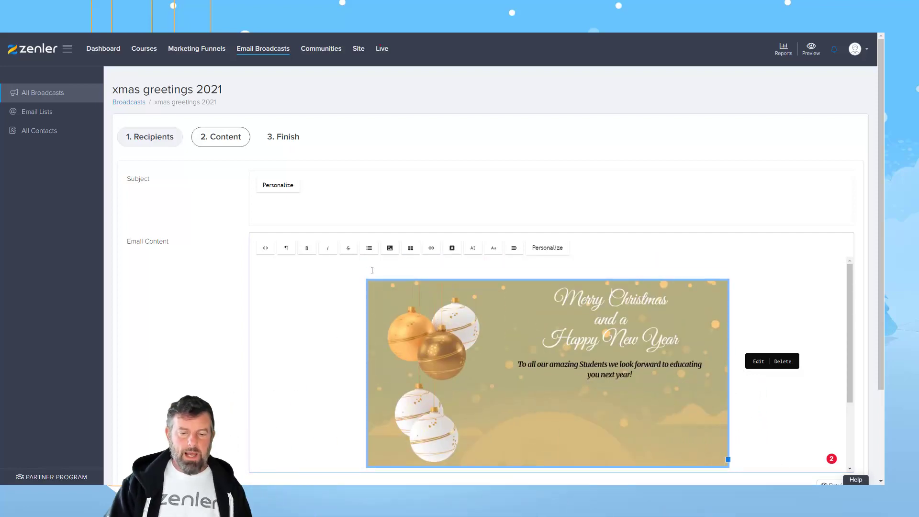
scroll(343, 316, "down", 2)
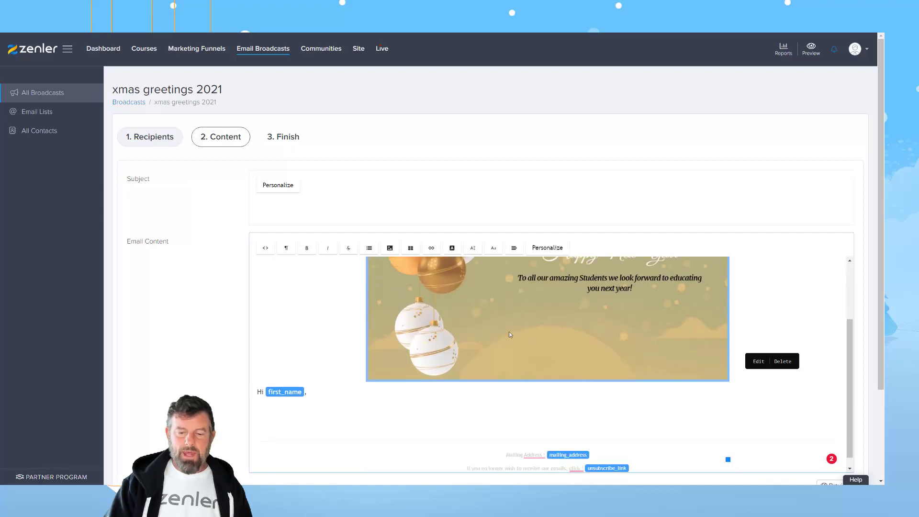
left_click(323, 394)
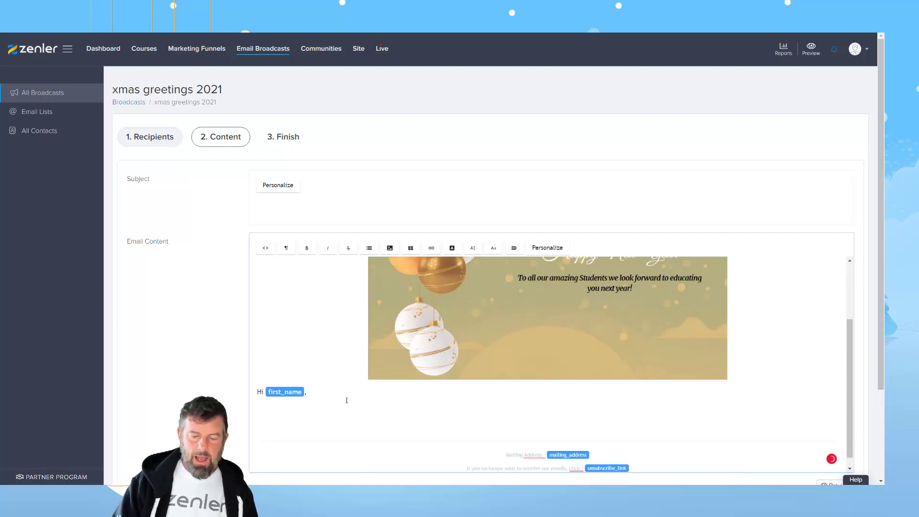
key("Return")
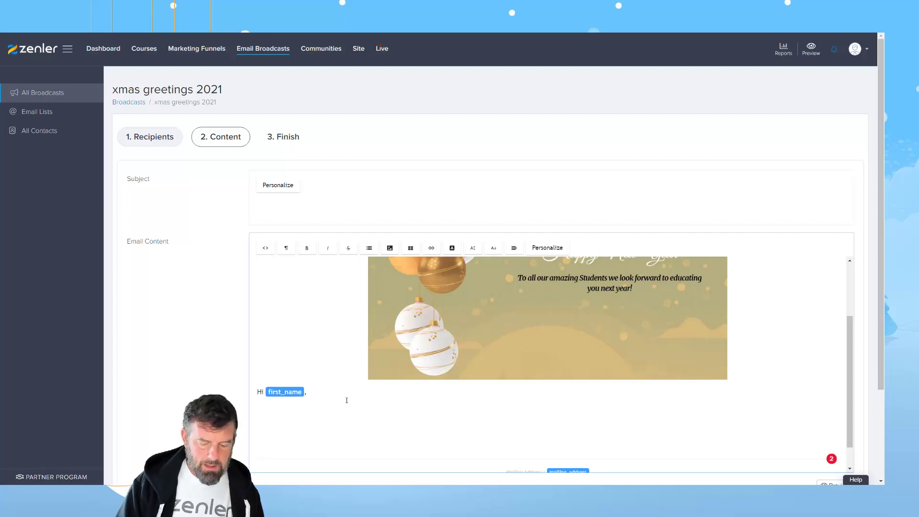
type("Hope to ")
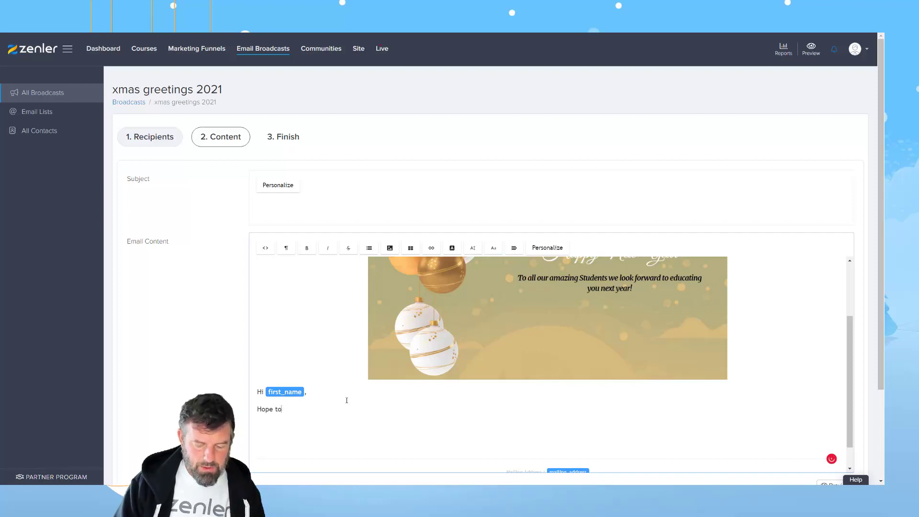
type("see you")
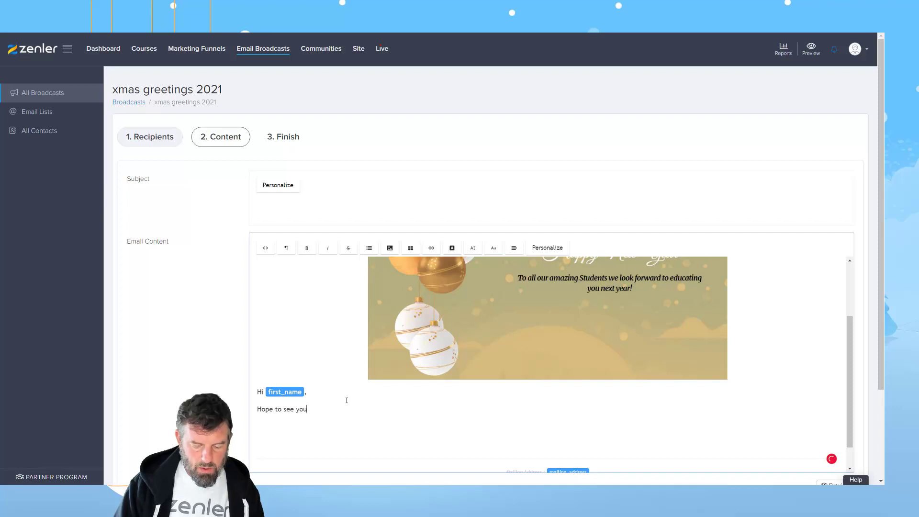
type(" on new courses ne")
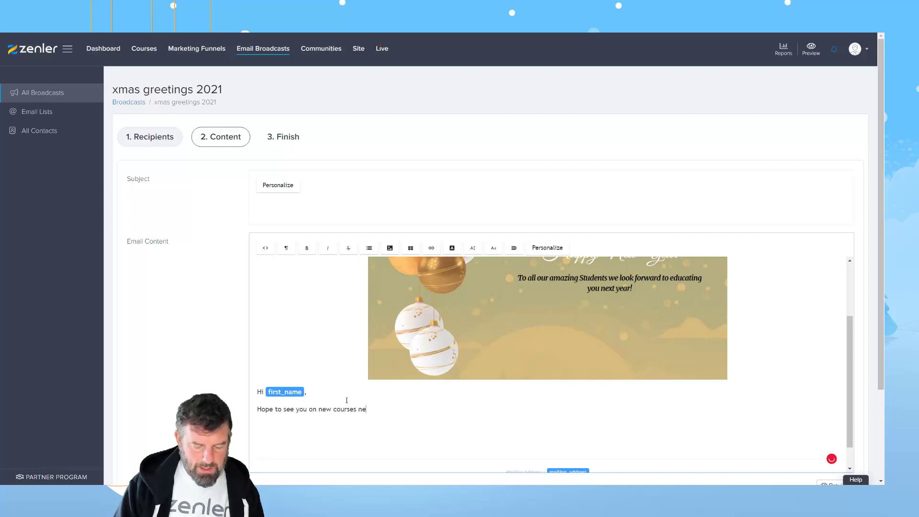
type("xt year")
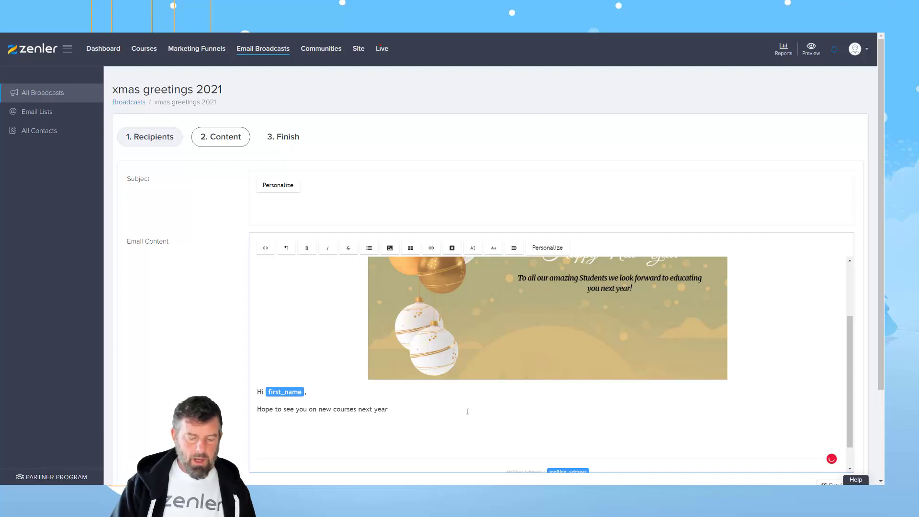
key("Return")
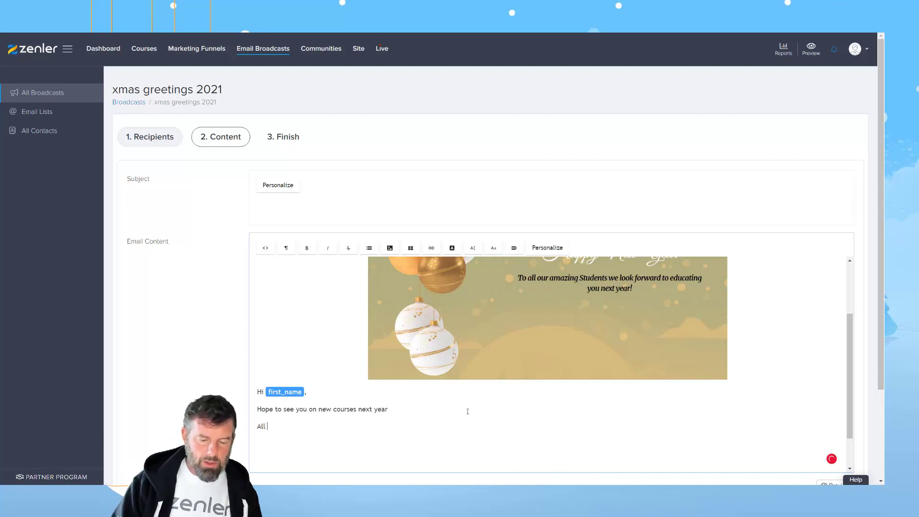
type("All best")
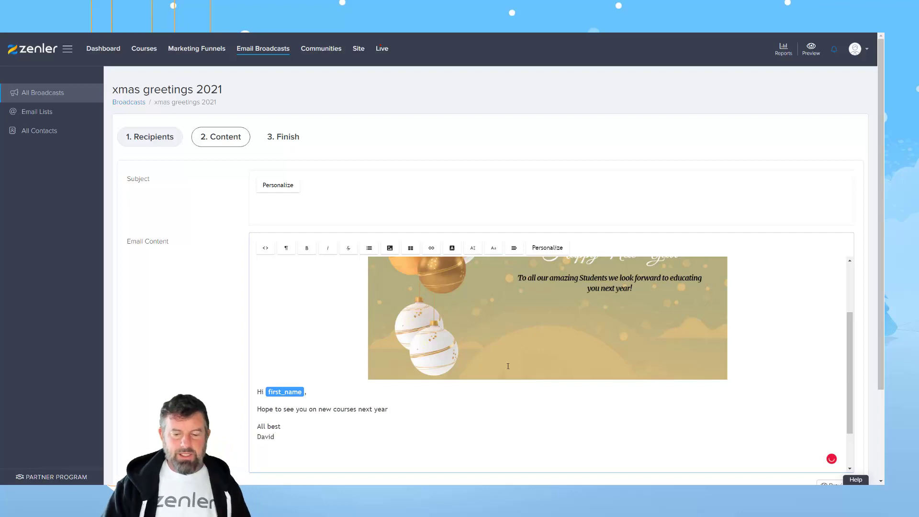
Step: Give the Christmas image in the email the title "Christmas Greetings from Zenler" and save the image settings
scroll(506, 345, "up", 1)
left_click(498, 317)
left_click(491, 311)
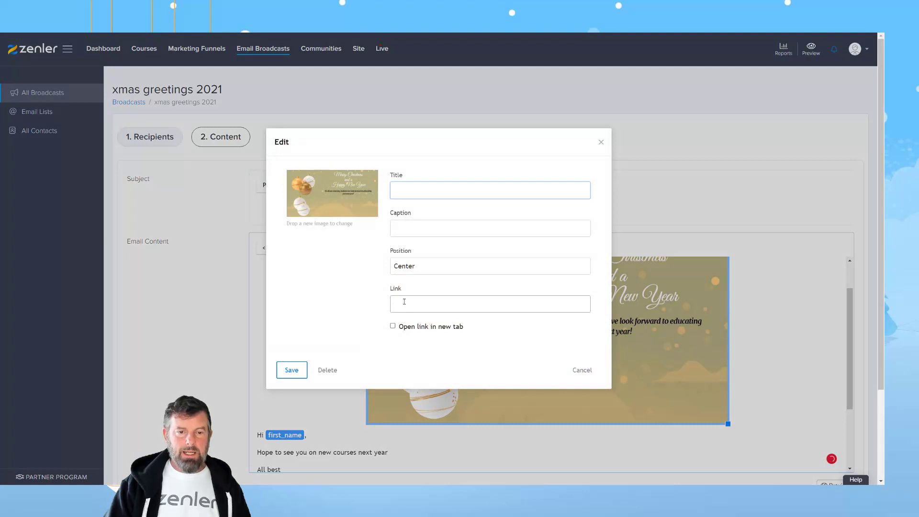
left_click(404, 302)
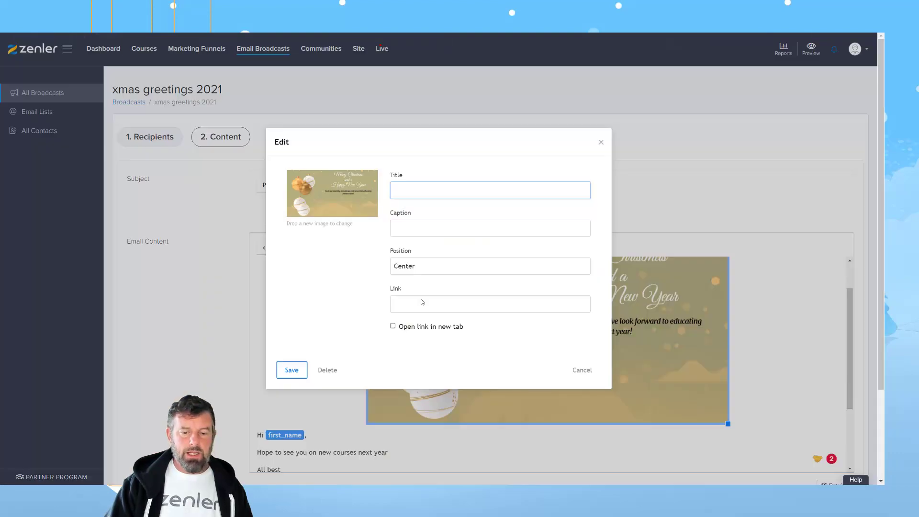
left_click(421, 302)
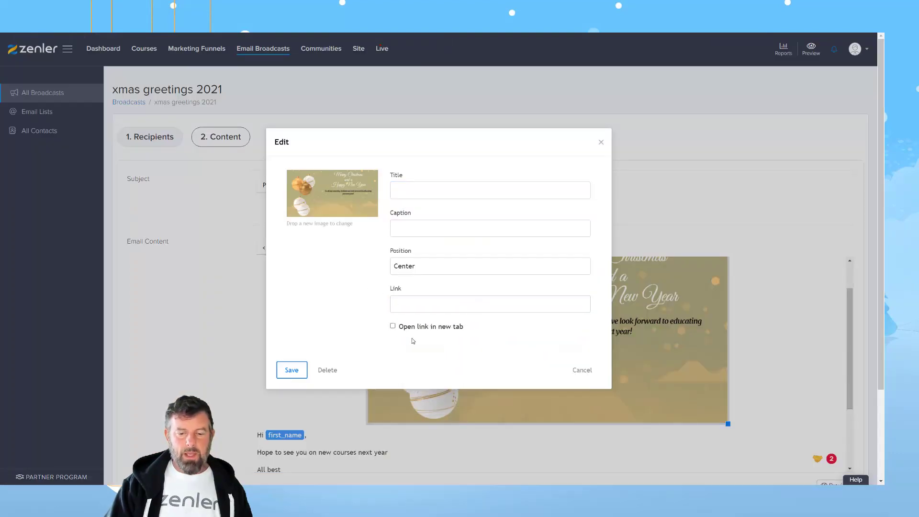
left_click(402, 226)
left_click(417, 189)
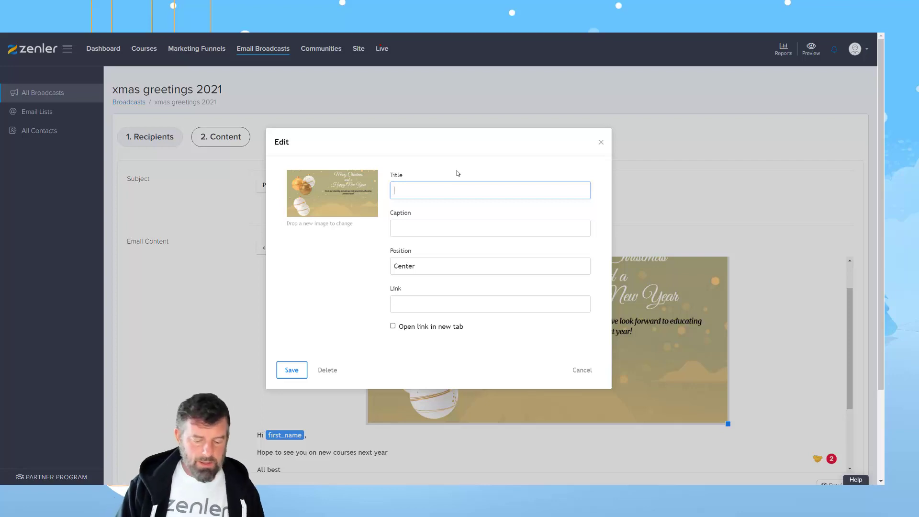
type("Ch")
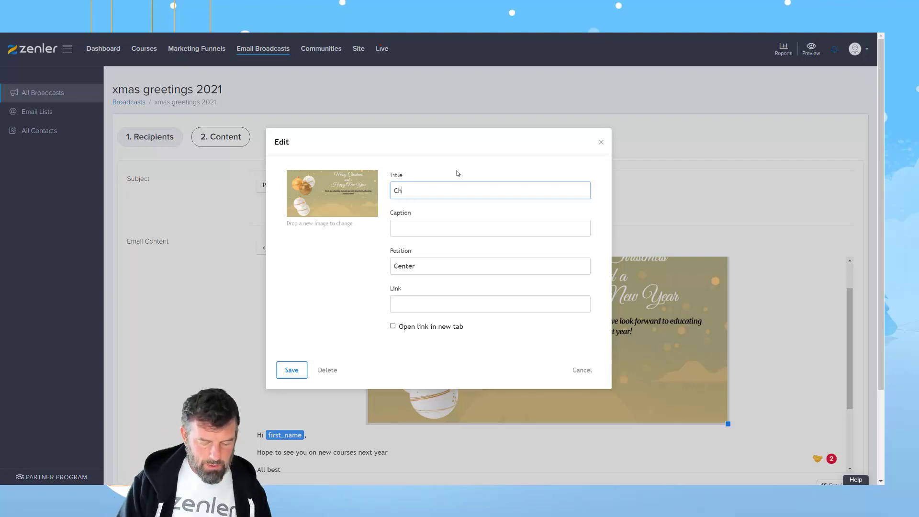
type("ristmas Gr")
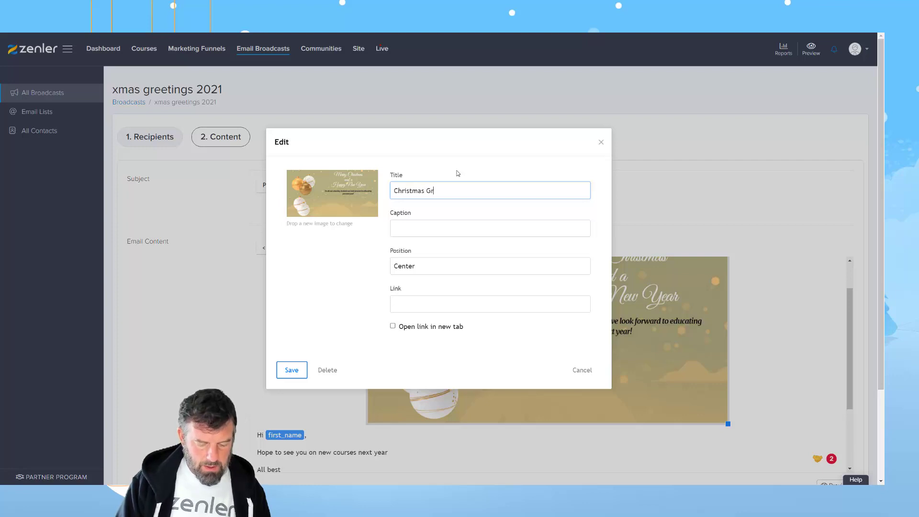
type("eetings from Zn")
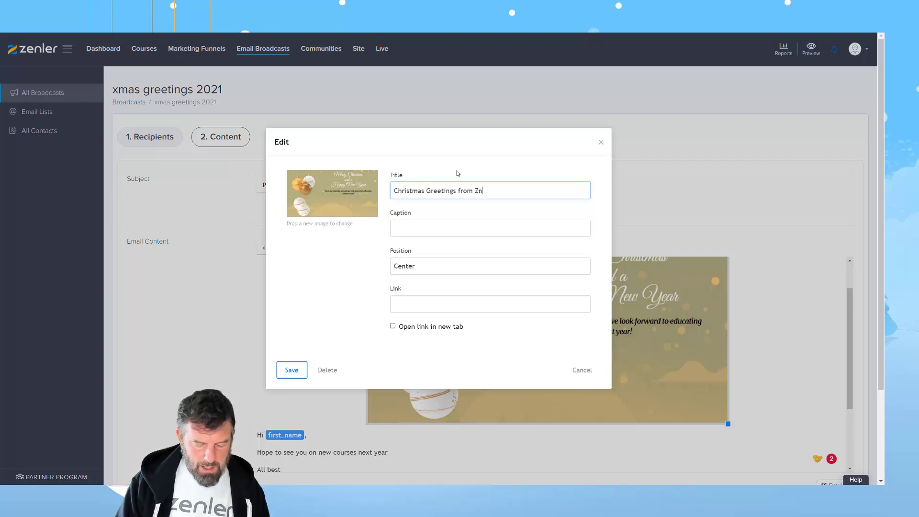
key("BackSpace")
type("enler")
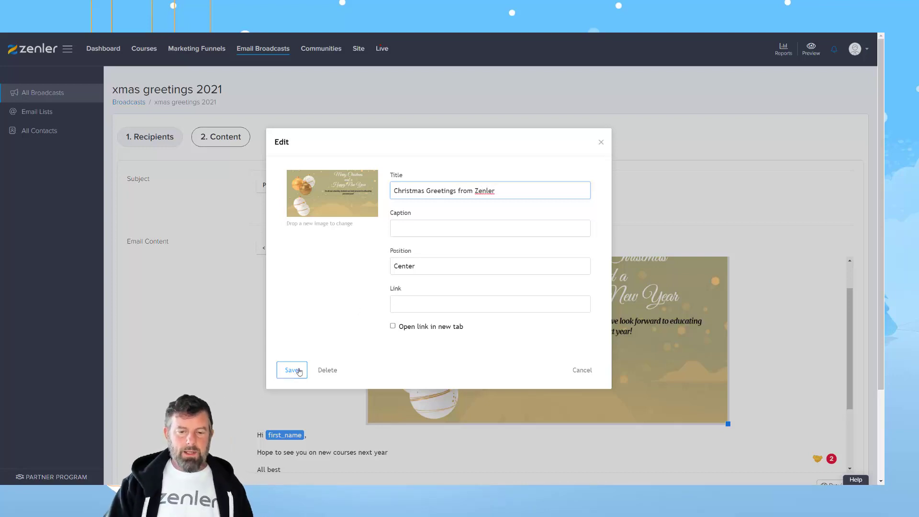
left_click_drag(503, 191, 385, 199)
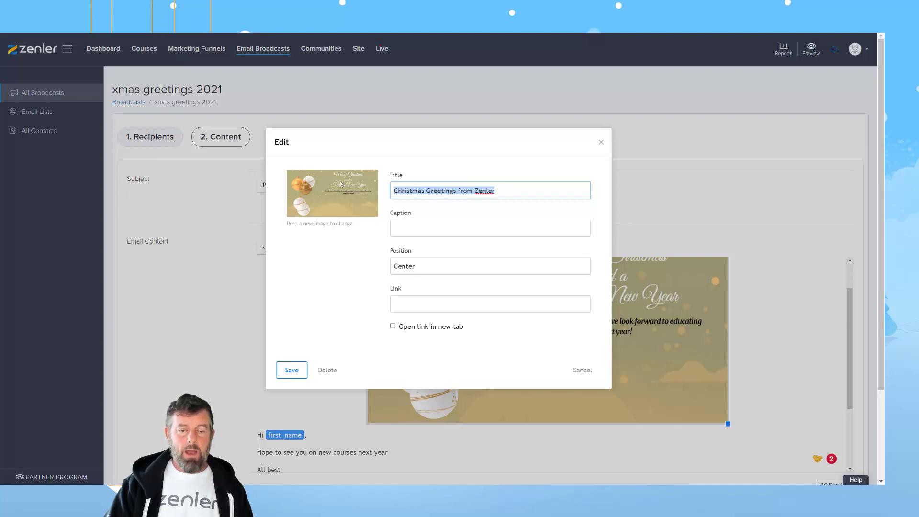
left_click_drag(500, 190, 387, 195)
left_click(290, 370)
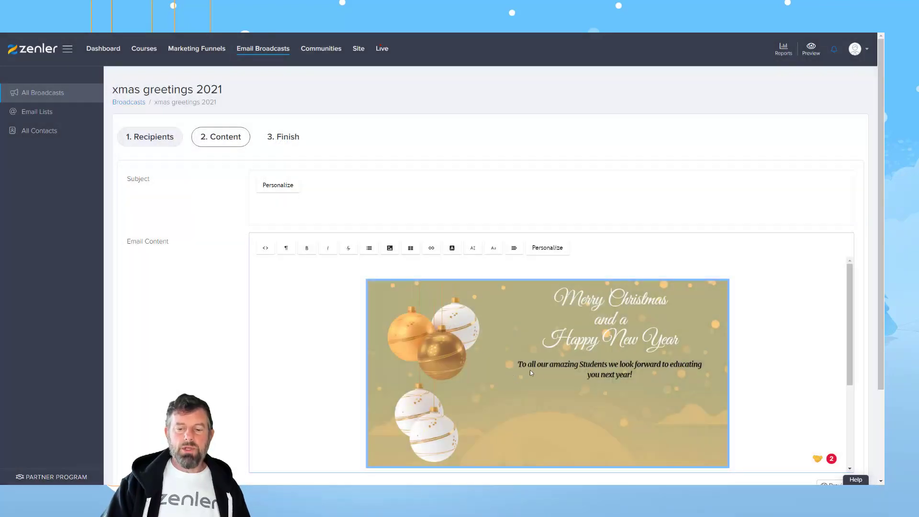
Step: Open the preview of the finished email content to check the image, message and sign-off
scroll(531, 373, "down", 3)
scroll(672, 404, "down", 3)
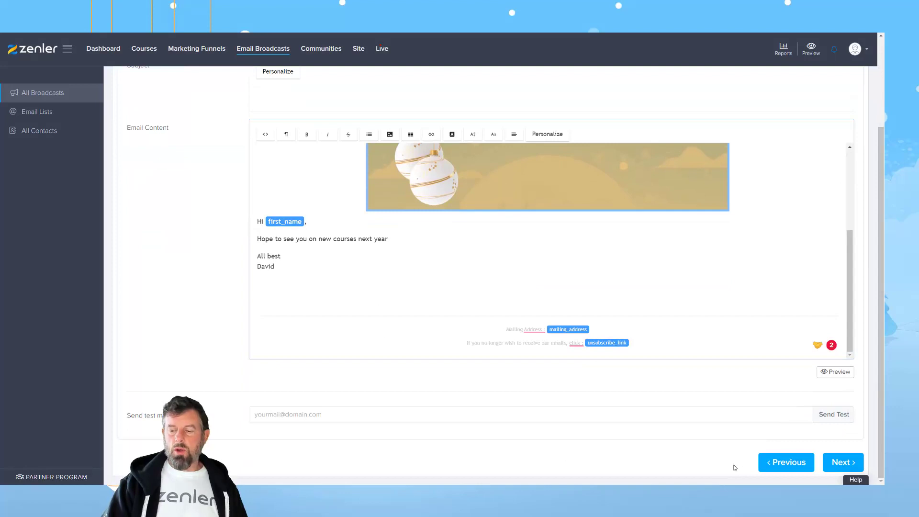
left_click(835, 371)
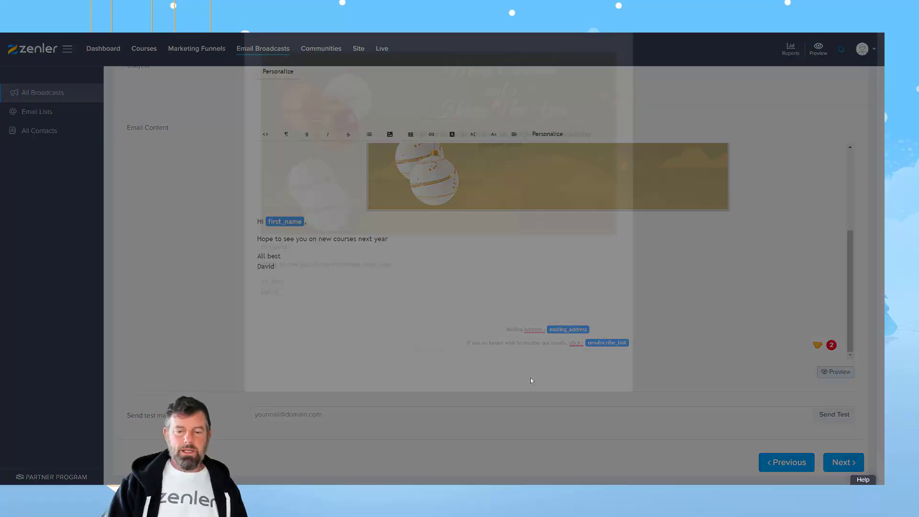